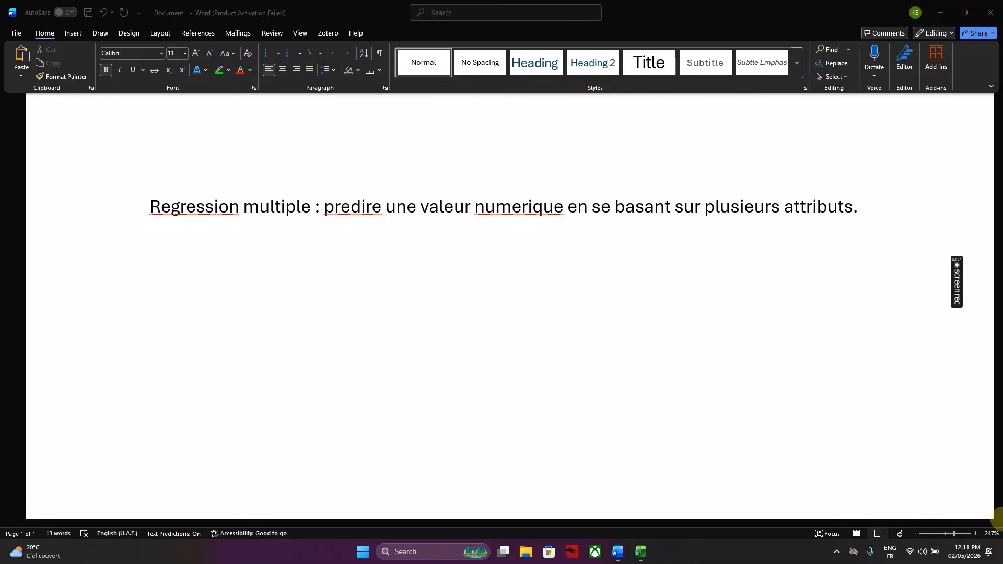
- Write the formula "Score=pente * heures + ordonné" on the line below the multiple regression definition
left_click(879, 208)
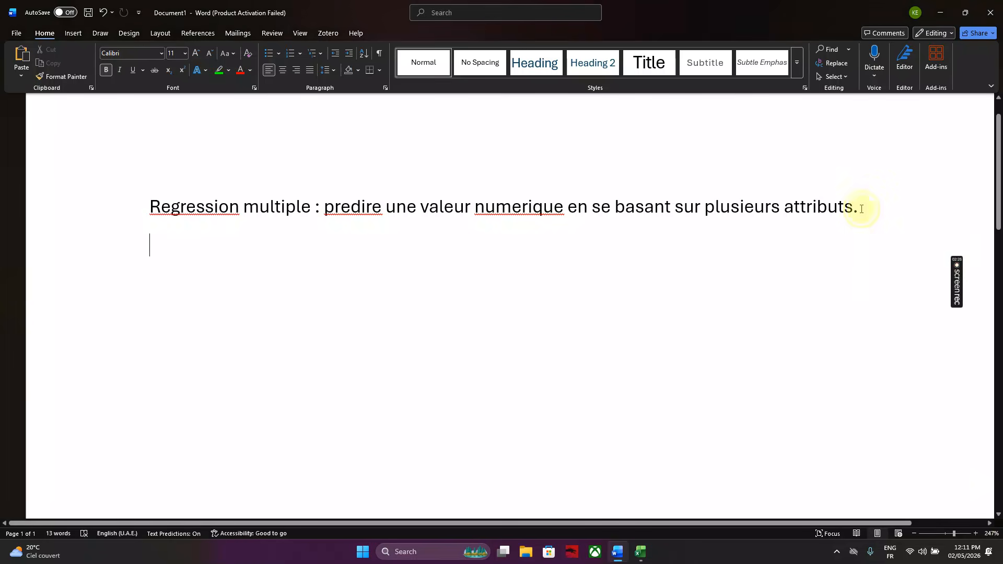
type("sco")
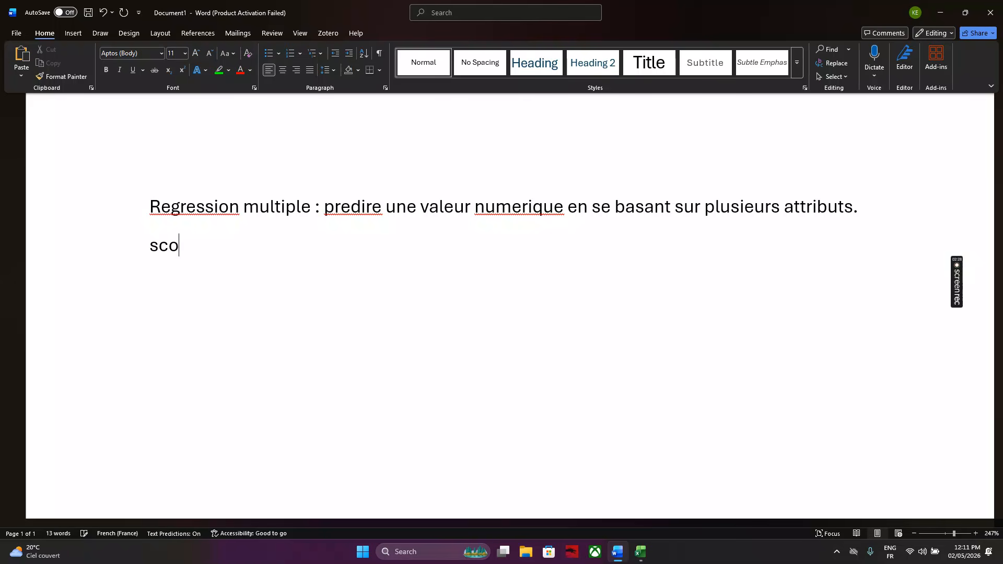
type("re=p^r")
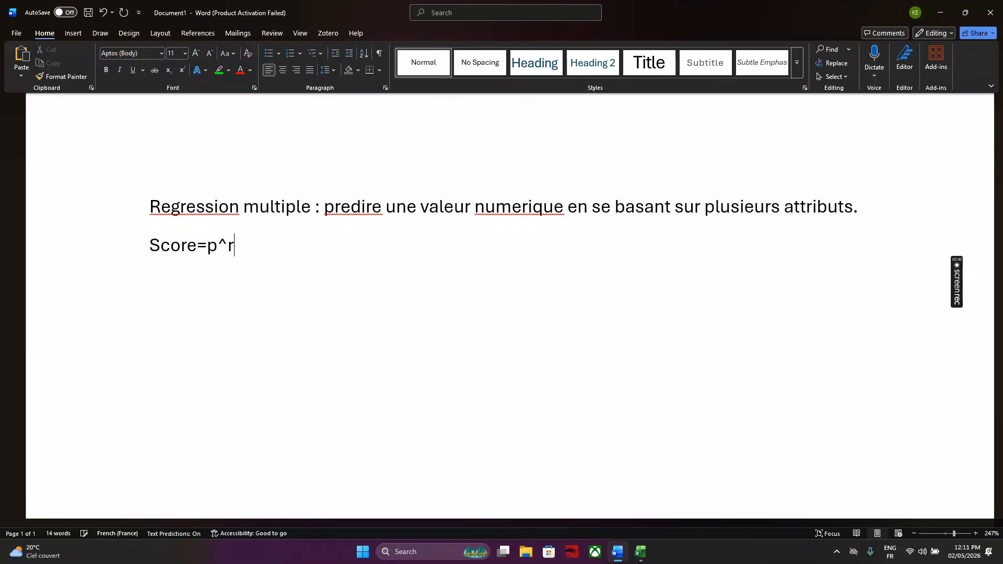
key("BackSpace")
key("BackSpace")
type("ente * heures + or")
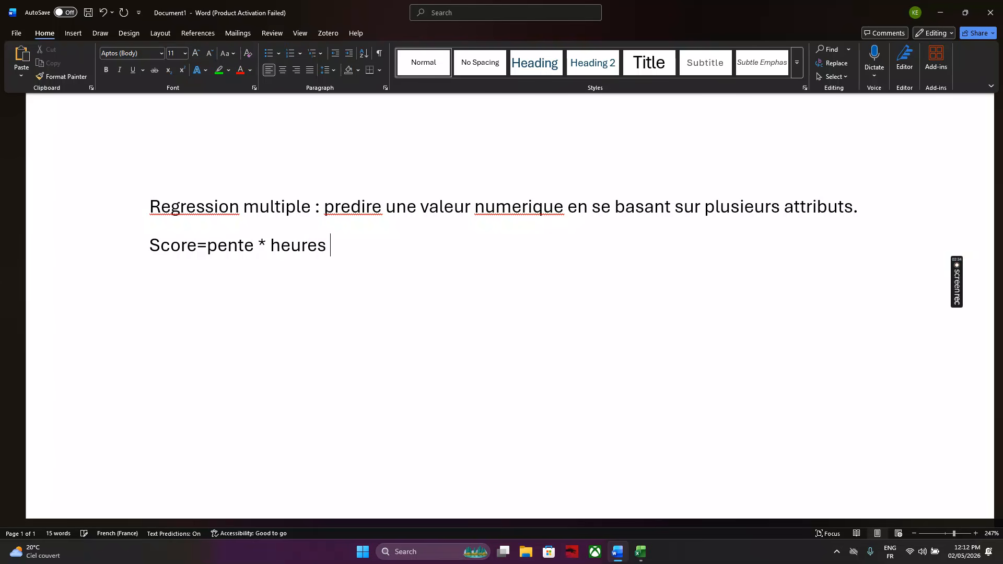
type("donné")
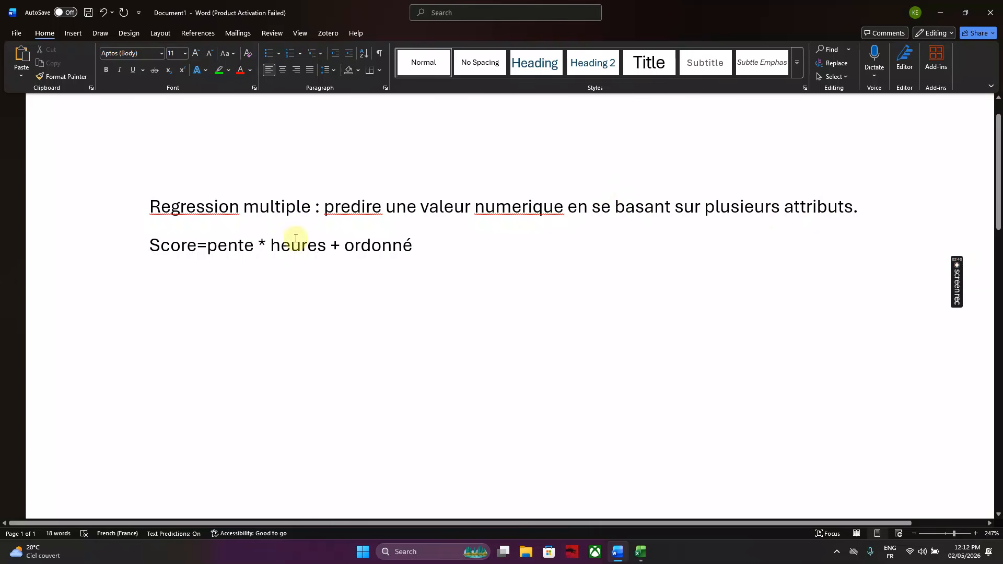
- Examine the terms Score, pente, heures and ordonné in the score formula
double_click(167, 253)
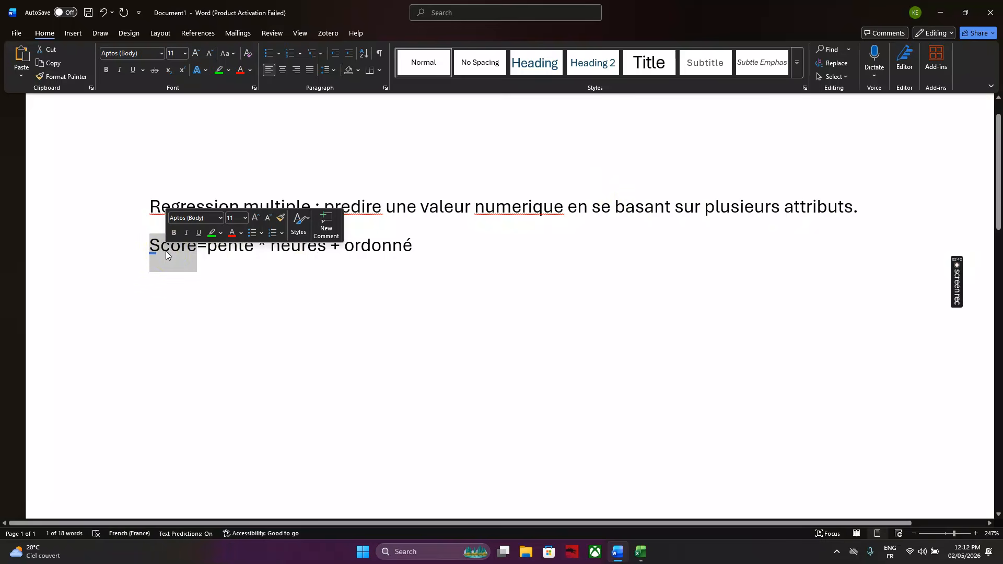
left_click(239, 248)
double_click(240, 248)
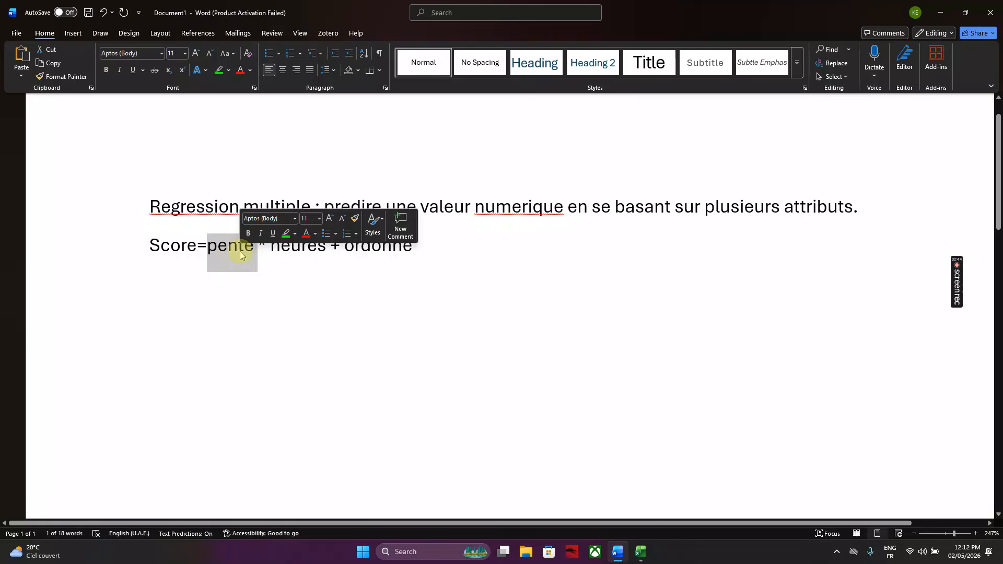
left_click(271, 309)
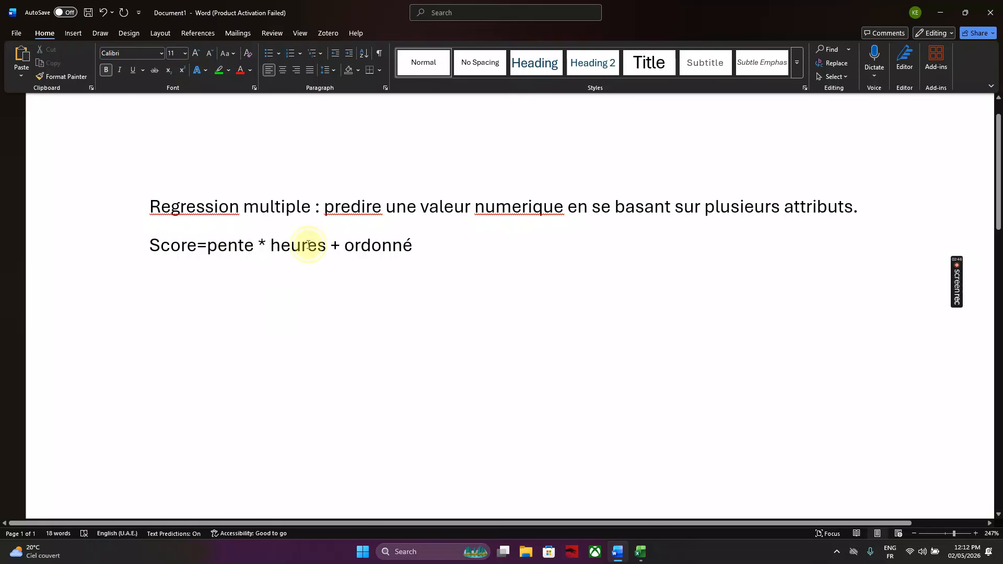
double_click(308, 246)
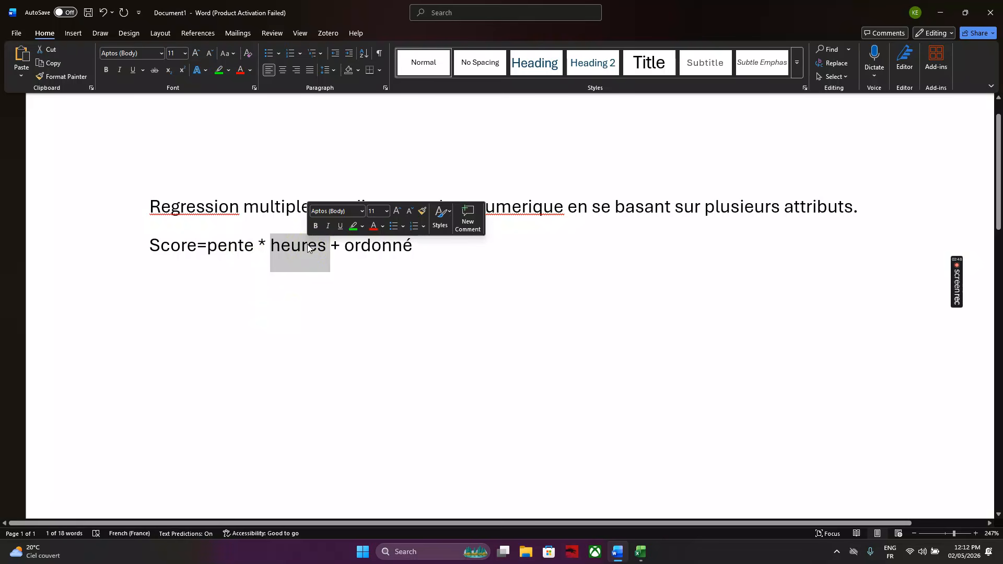
double_click(365, 247)
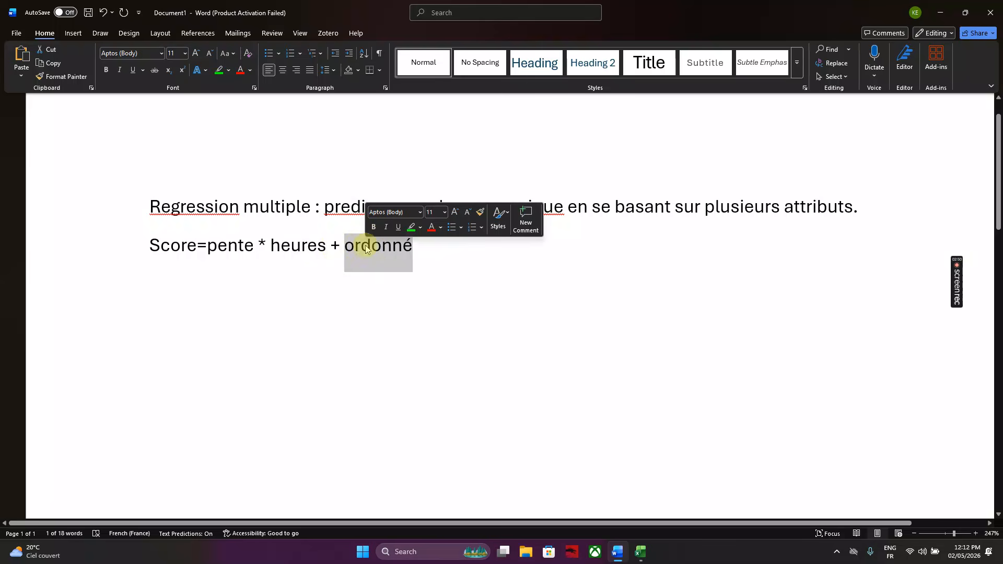
left_click(324, 284)
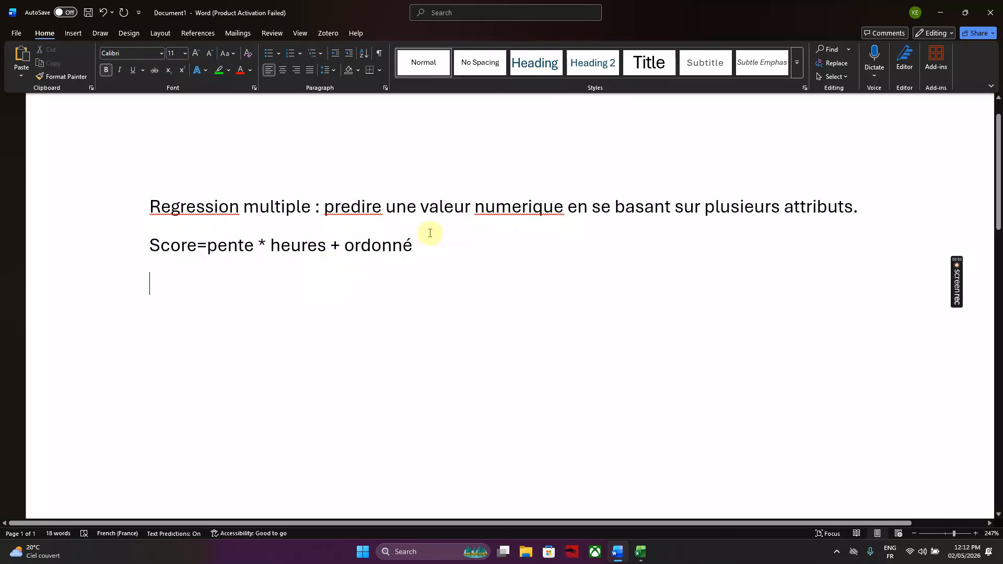
left_click_drag(429, 230, 184, 261)
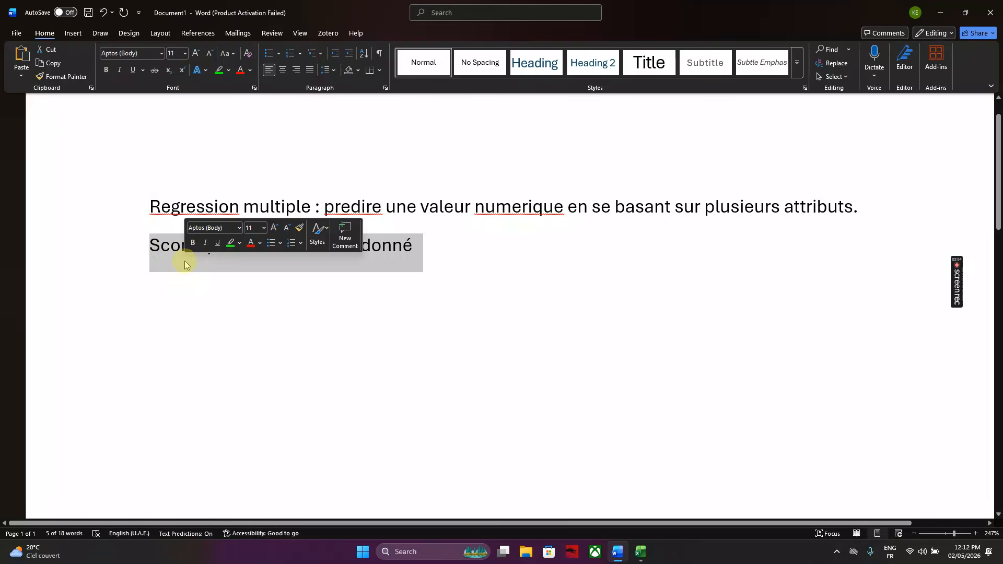
left_click(280, 309)
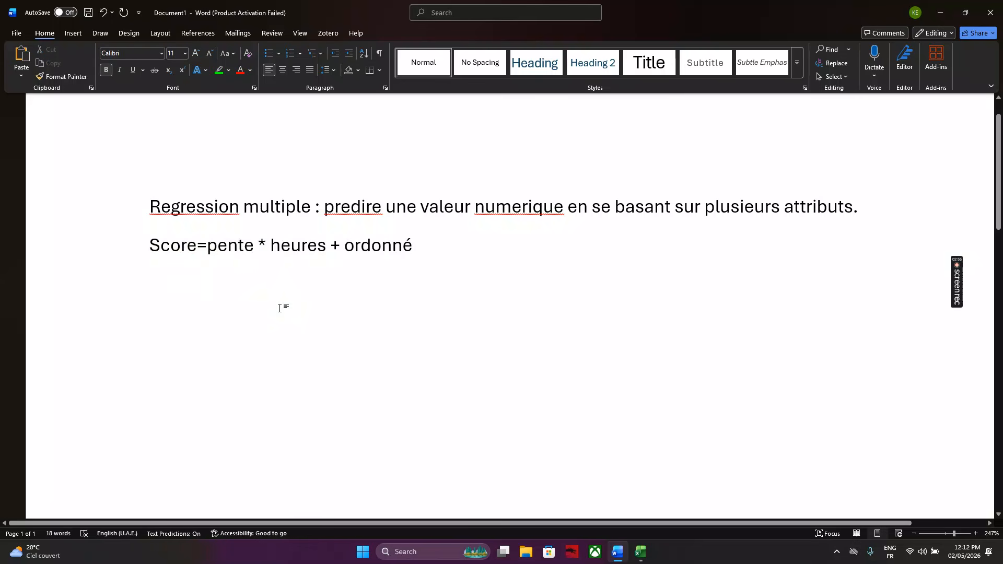
double_click(300, 253)
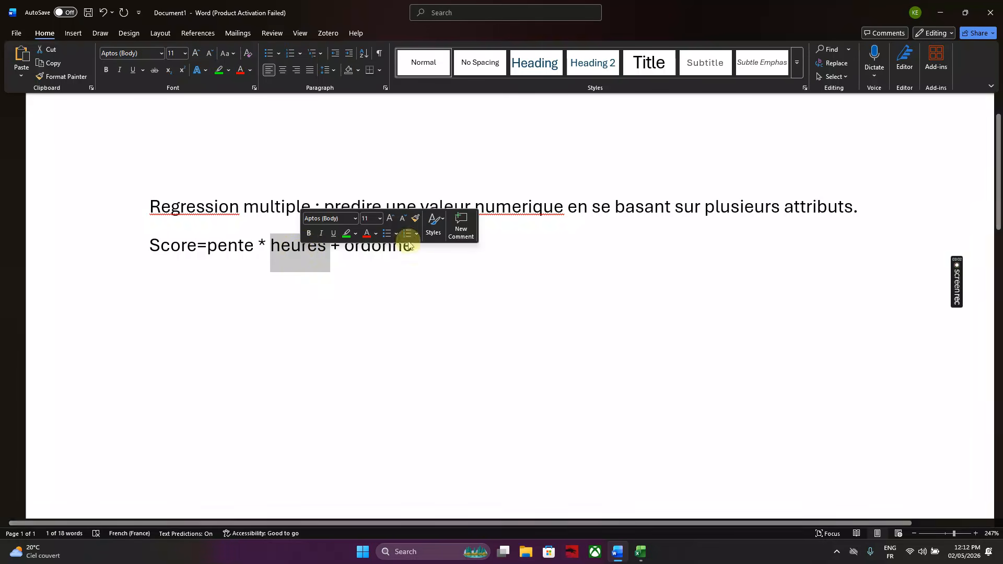
- Append an arrow and the label "regression lin simple" to the end of the score formula
left_click(444, 246)
type("=")
type("==> ")
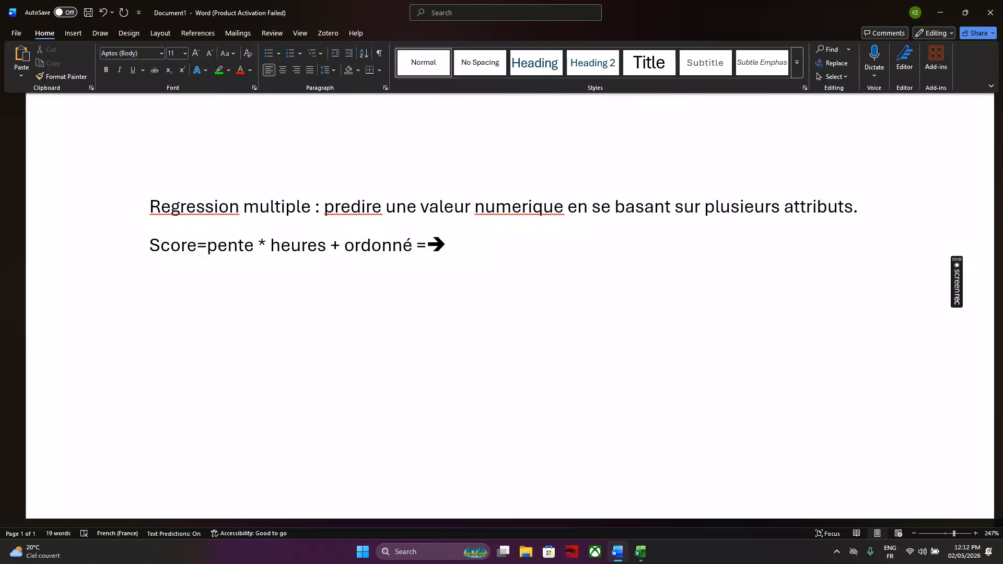
type("regression linea")
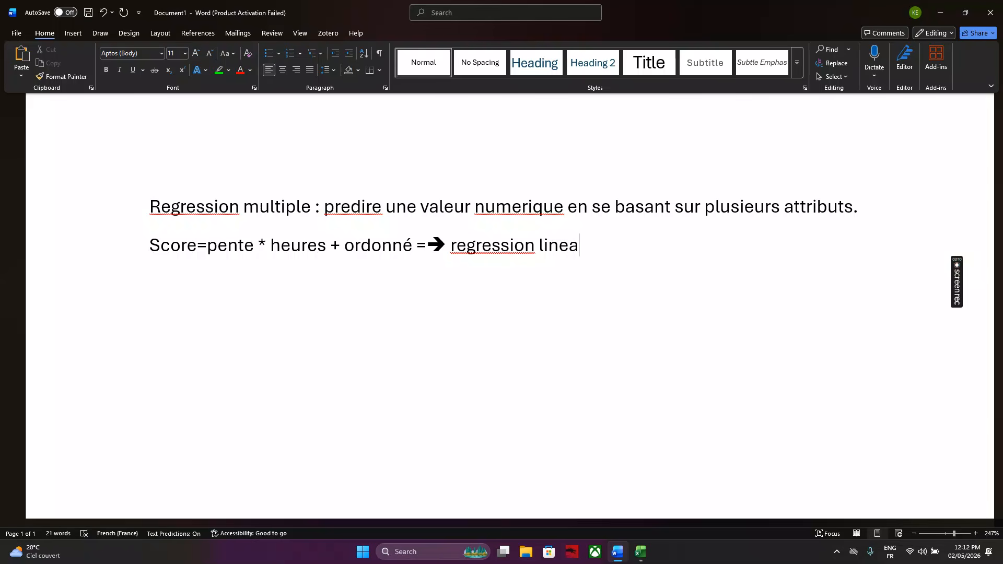
type("i")
key("BackSpace")
key("BackSpace")
key("BackSpace")
type("simple")
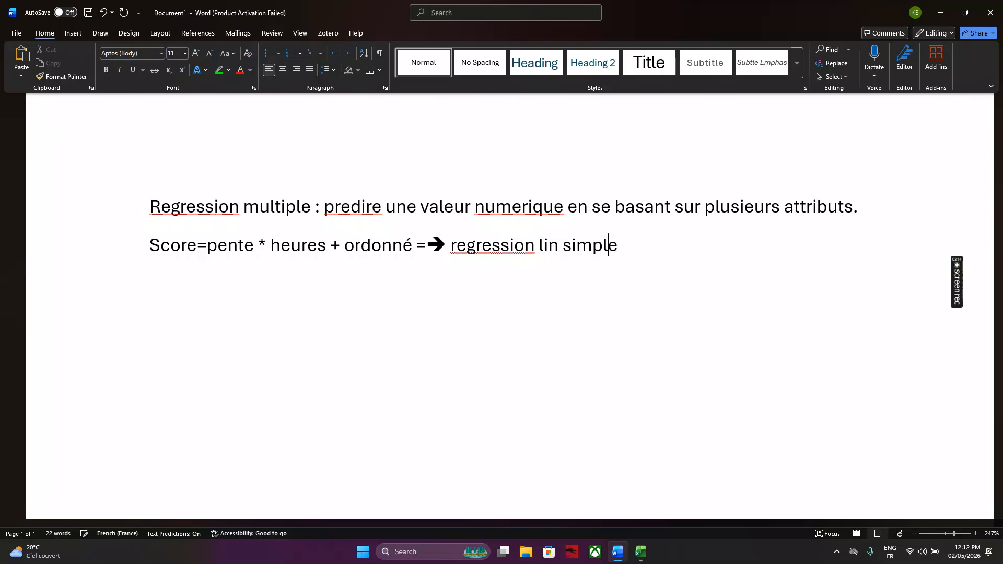
double_click(543, 246)
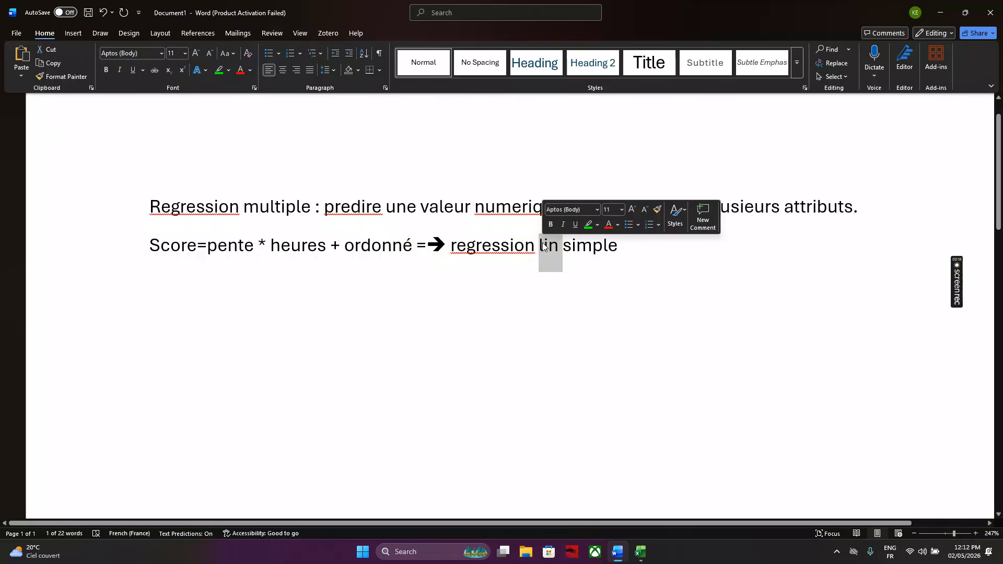
- Paste the copied Score_etudiants (y) simple linear regression formula and the Prix_appart formula with coefficients a1 to a4 onto new lines below
left_click(648, 241)
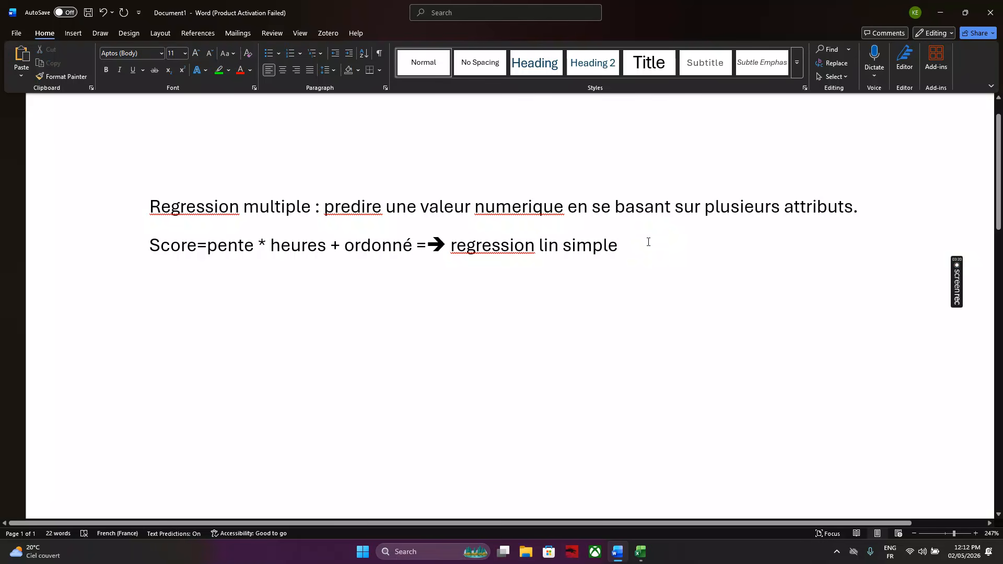
key("Return")
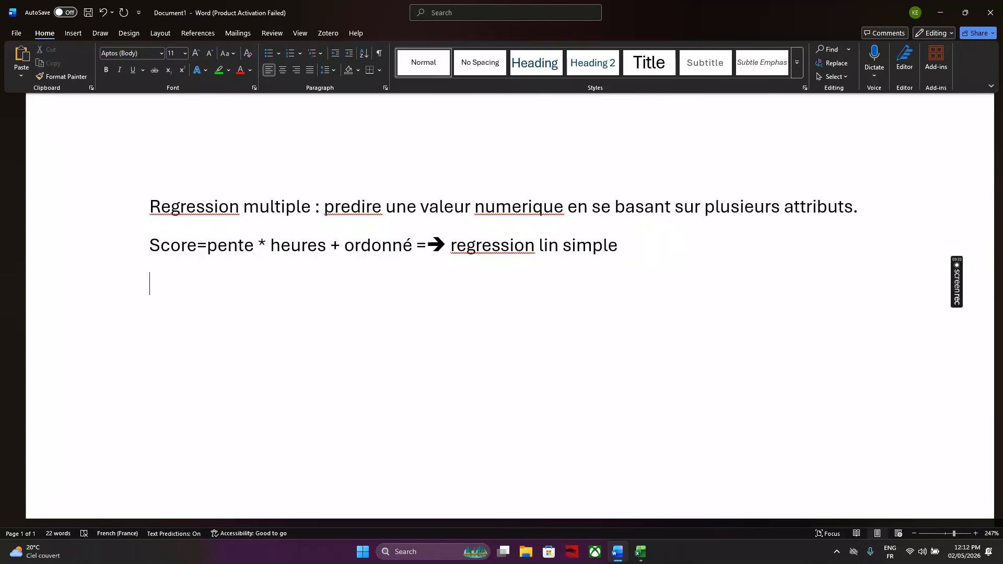
type("Score_etudiants (y)=pente * nombre_heure (x)+ ordonné_origine --→ regression lineaire simple Prix_appart=a1* Size_m2 + a2* Rooms+a3* Distance_CityCenter_km+a4* Age_Years + cte")
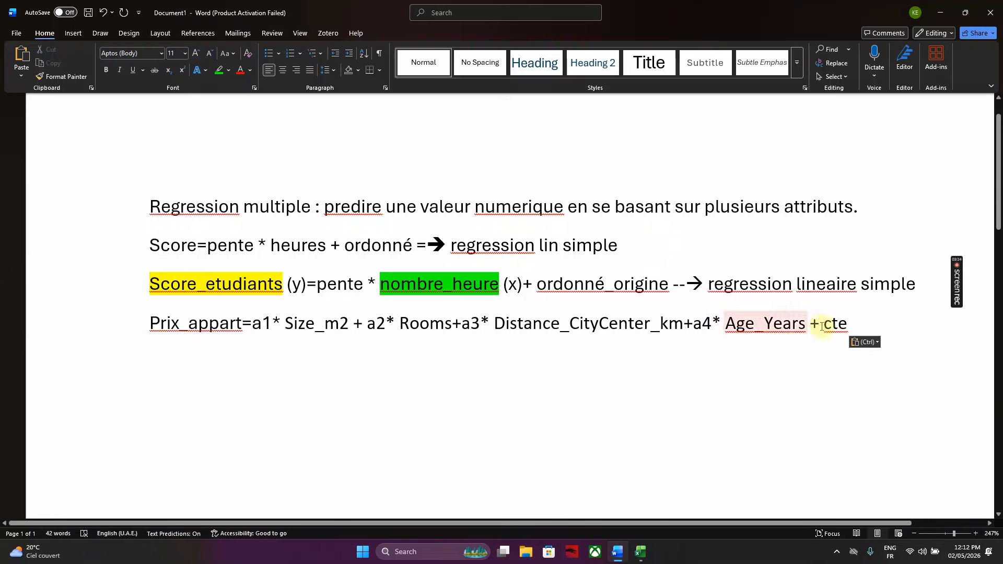
- Correct the spelling of the first word of the definition to "Régression"
left_click_drag(619, 244, 158, 233)
right_click(158, 233)
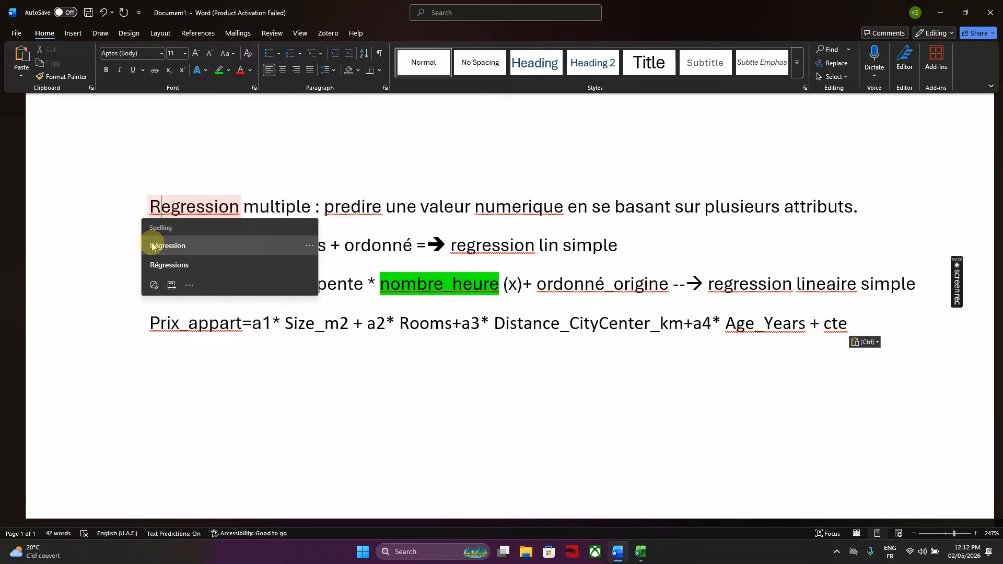
left_click(168, 246)
- Delete the short "Score=pente * heures + ordonné" line above the Score_etudiants formula
left_click_drag(610, 253, 155, 262)
key("Delete")
double_click(154, 261)
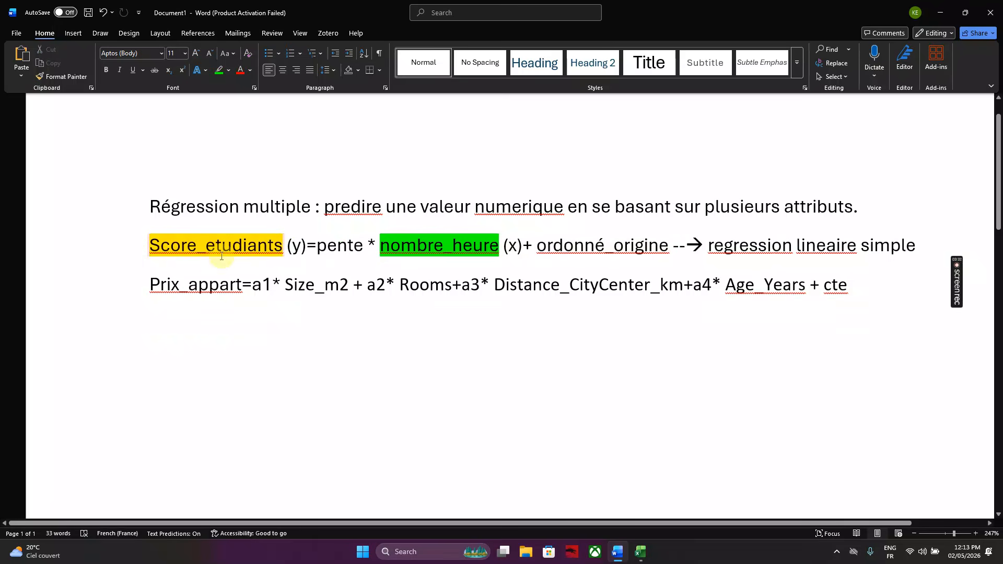
left_click(300, 247)
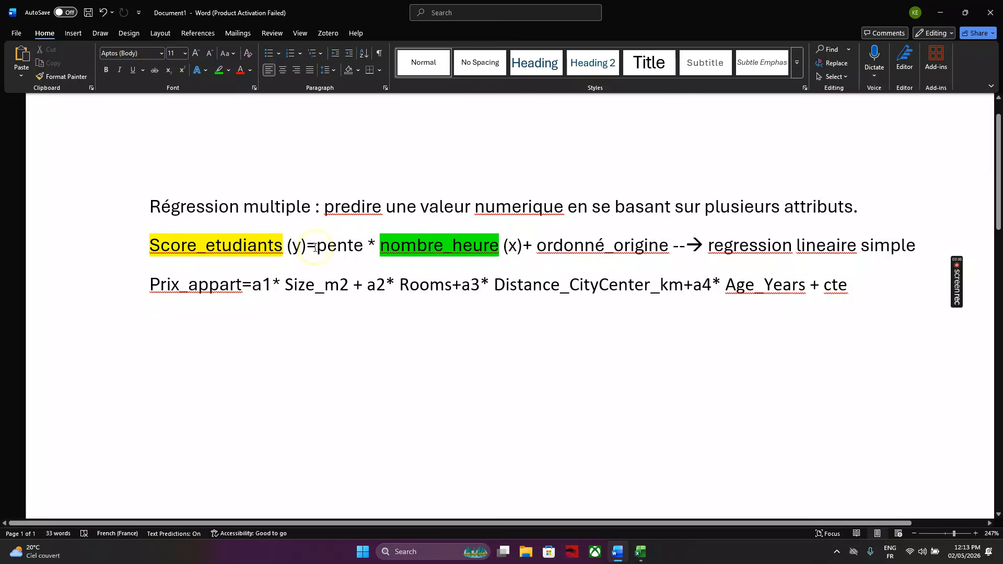
left_click(441, 245)
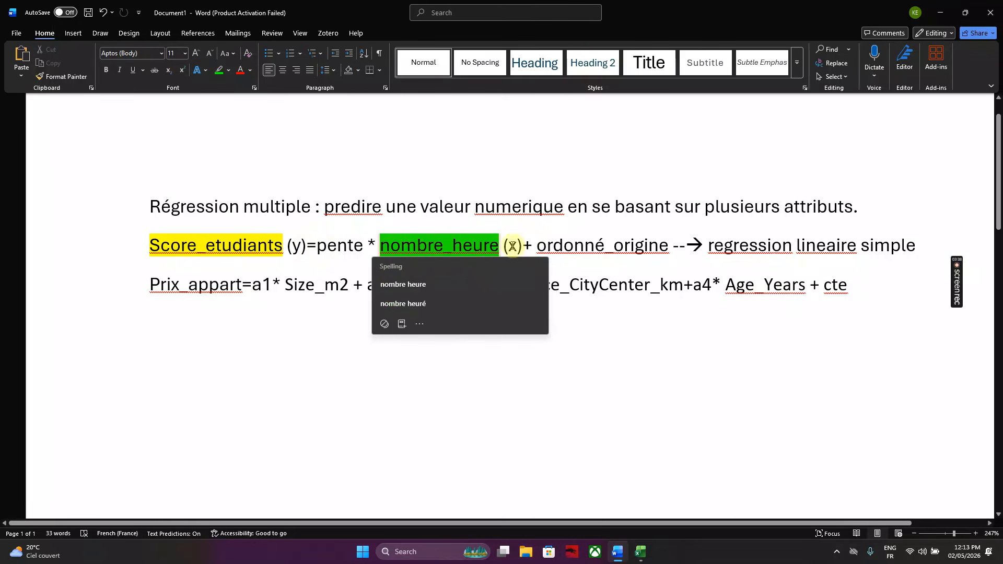
left_click(733, 242)
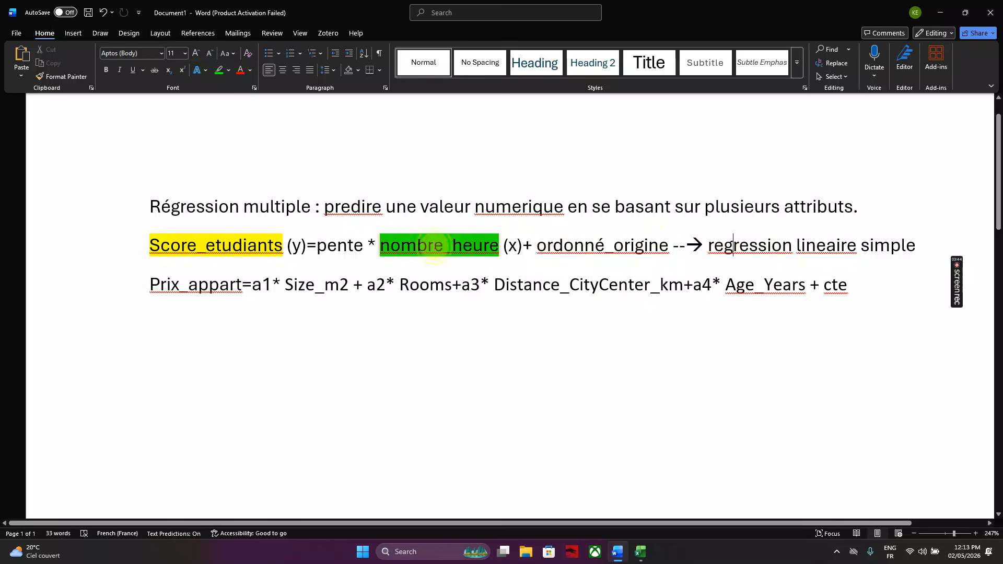
left_click(437, 246)
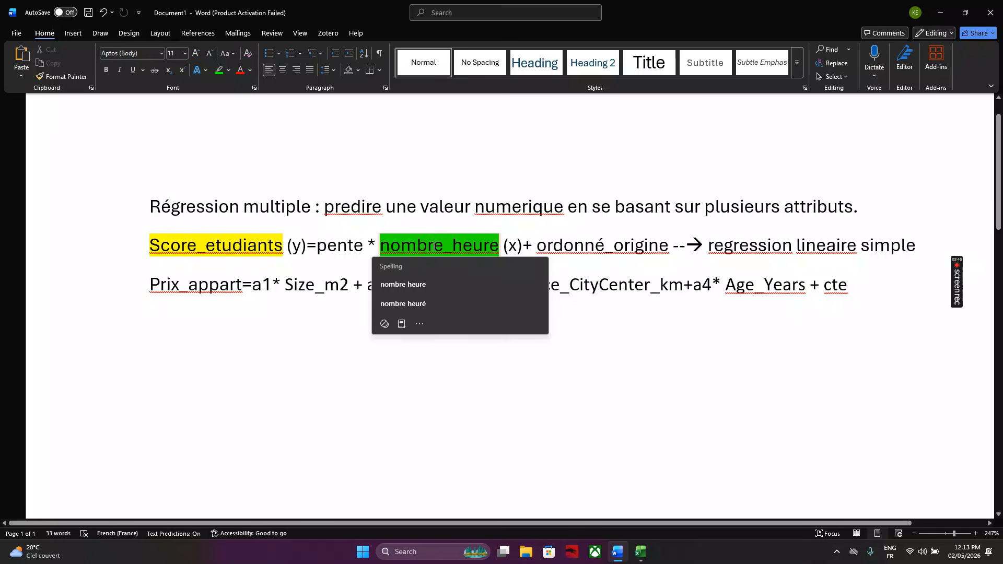
left_click(231, 299)
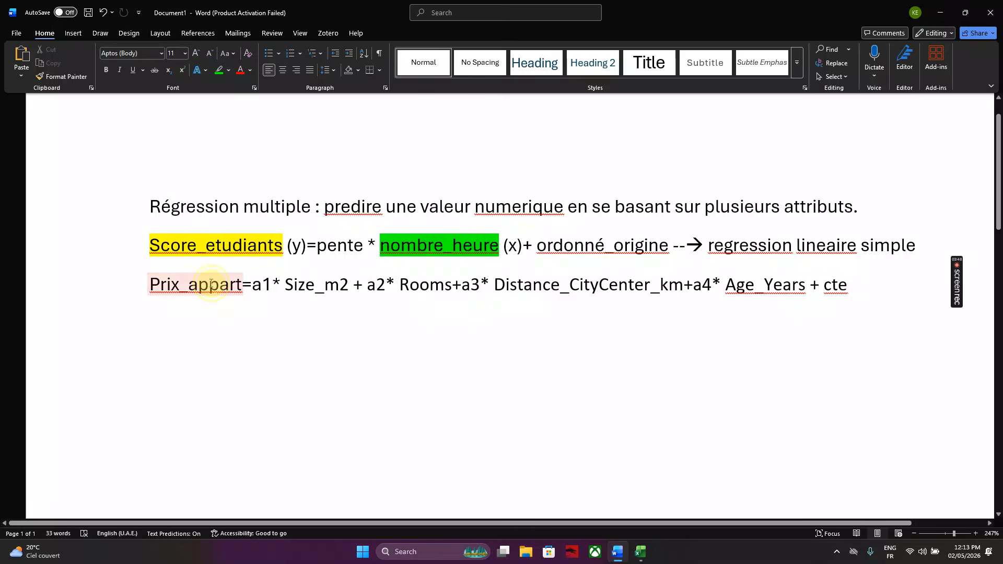
- Insert "(y)" after Prix_appart, before the equals sign of the apartment price formula
double_click(211, 286)
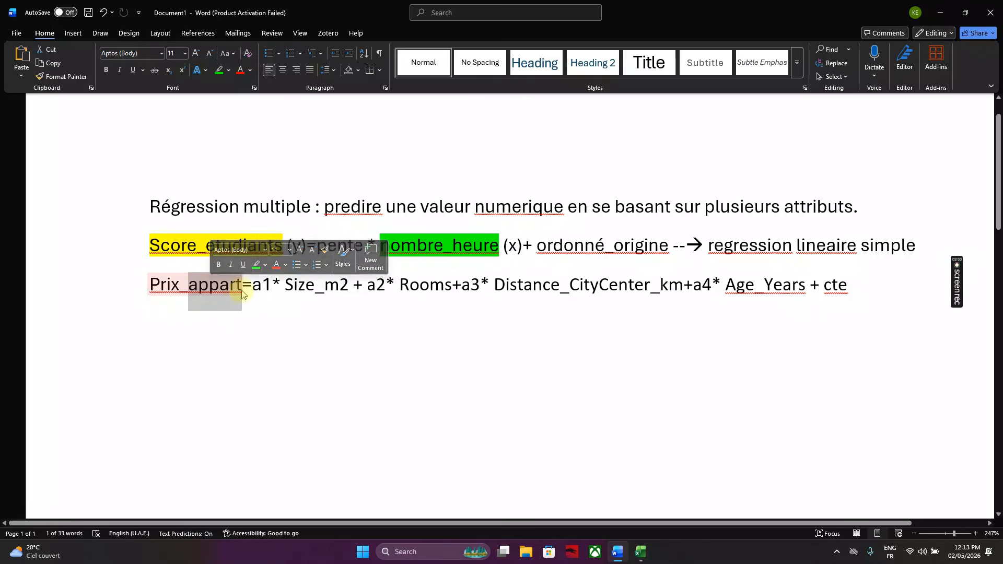
key("Right")
type("(y)")
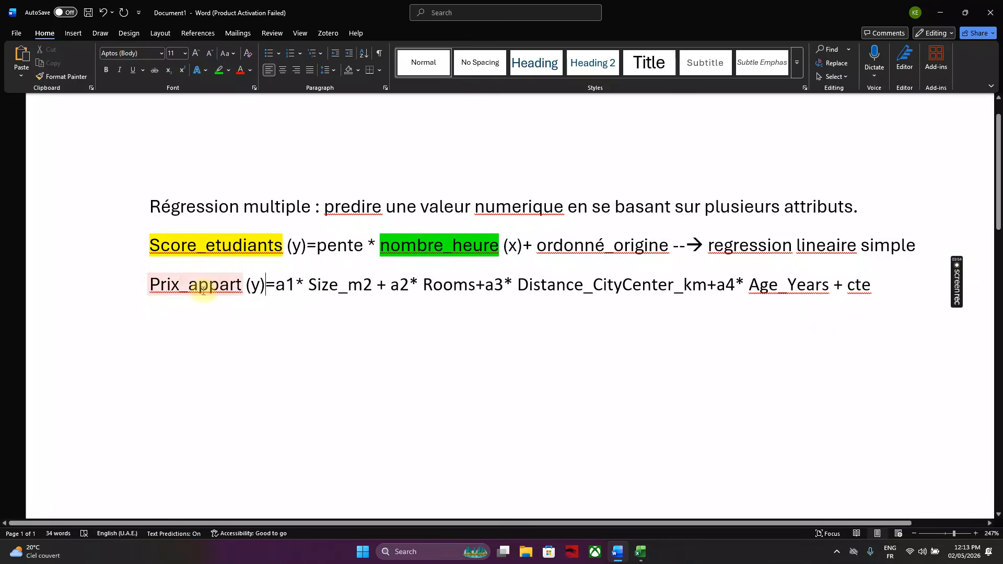
- Highlight the Prix_appart (y) term in yellow to match Score_etudiants
left_click(135, 293)
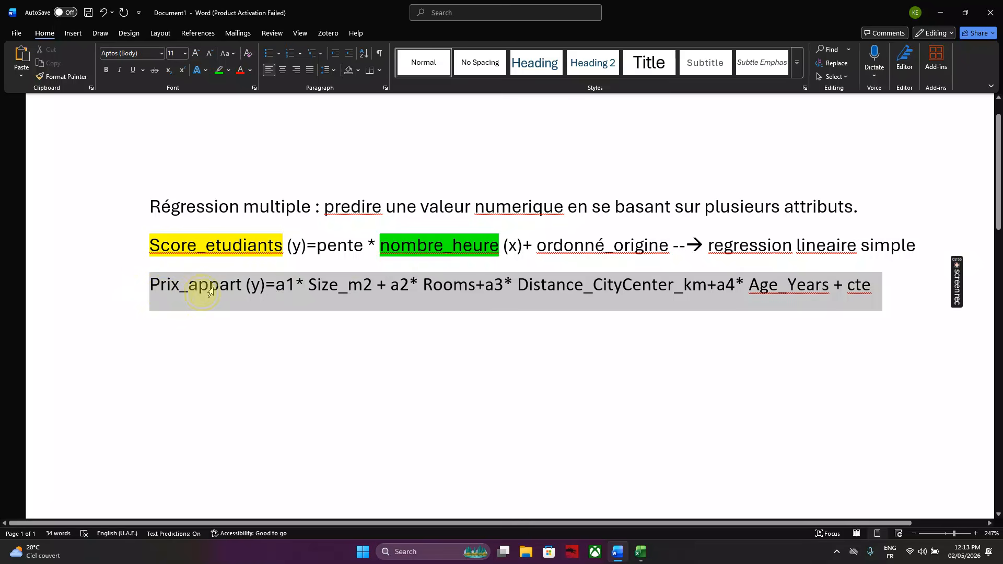
left_click(254, 288)
left_click_drag(261, 286, 139, 284)
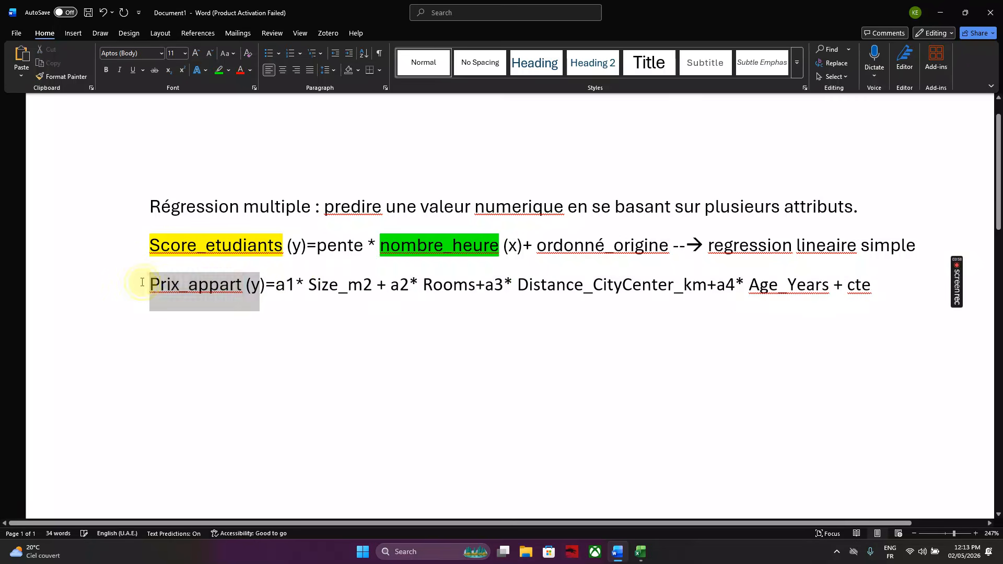
left_click(228, 72)
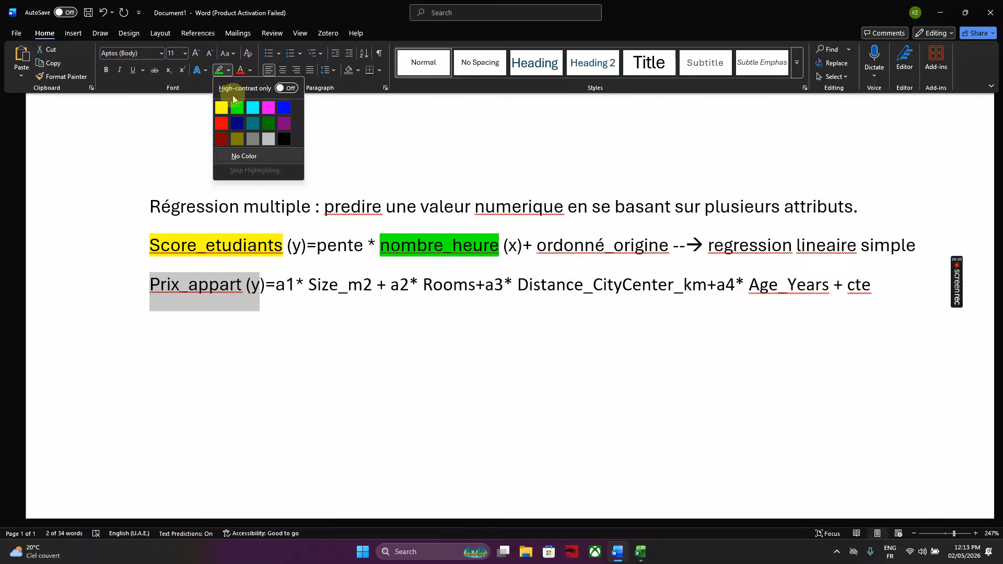
left_click(225, 102)
key("Left")
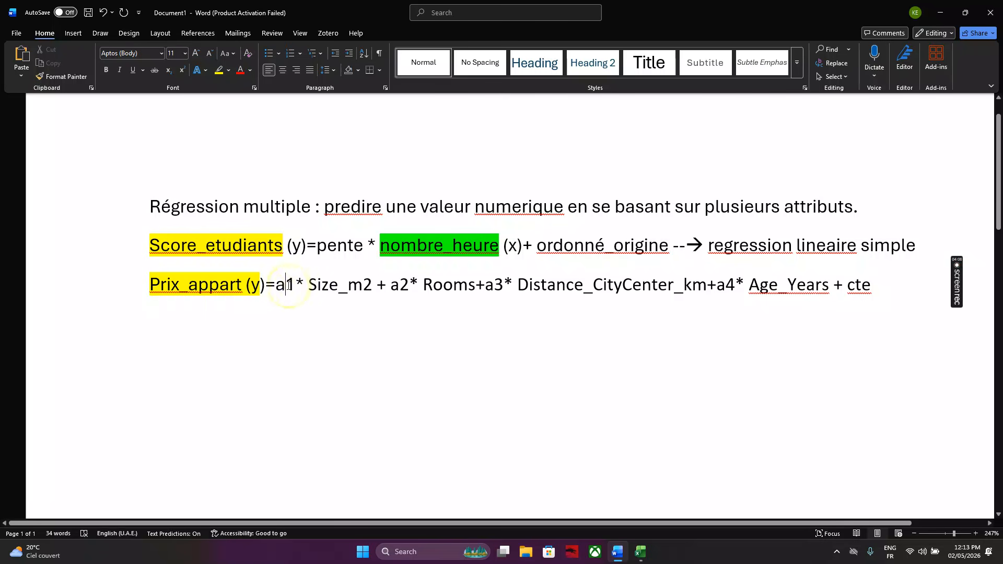
left_click(329, 285)
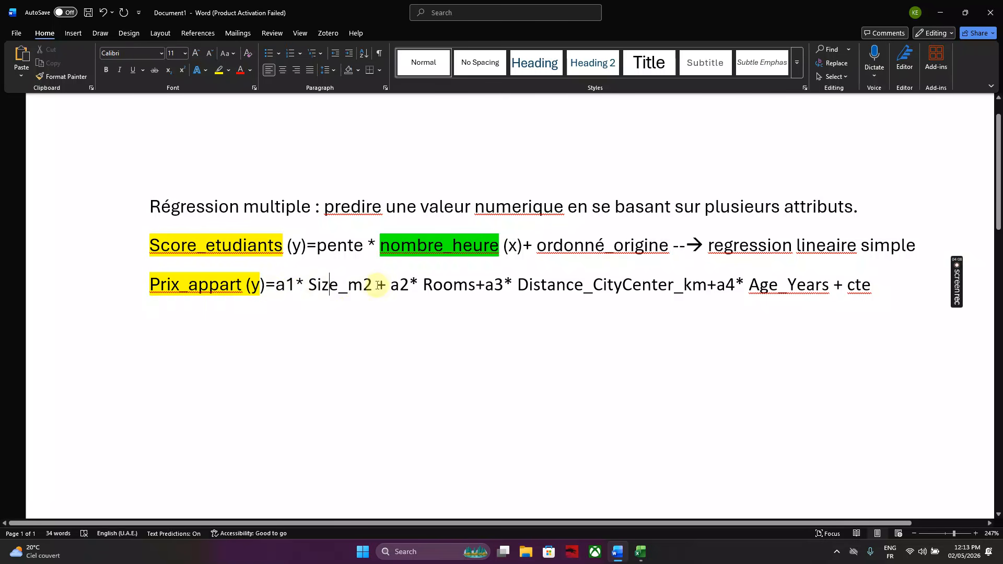
- Highlight the Size_m2 and Rooms terms of the apartment price formula in green
left_click_drag(378, 285, 308, 285)
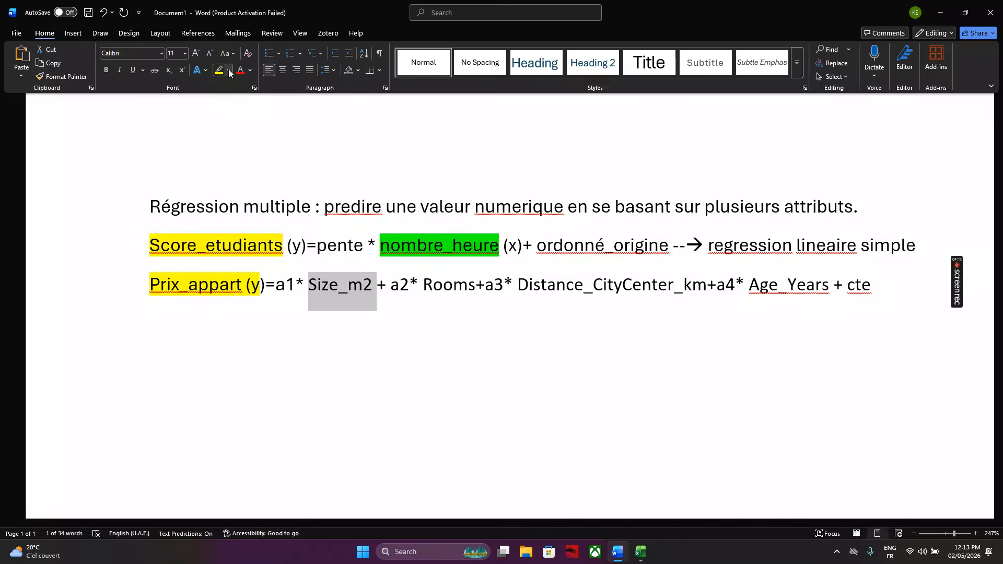
left_click(229, 70)
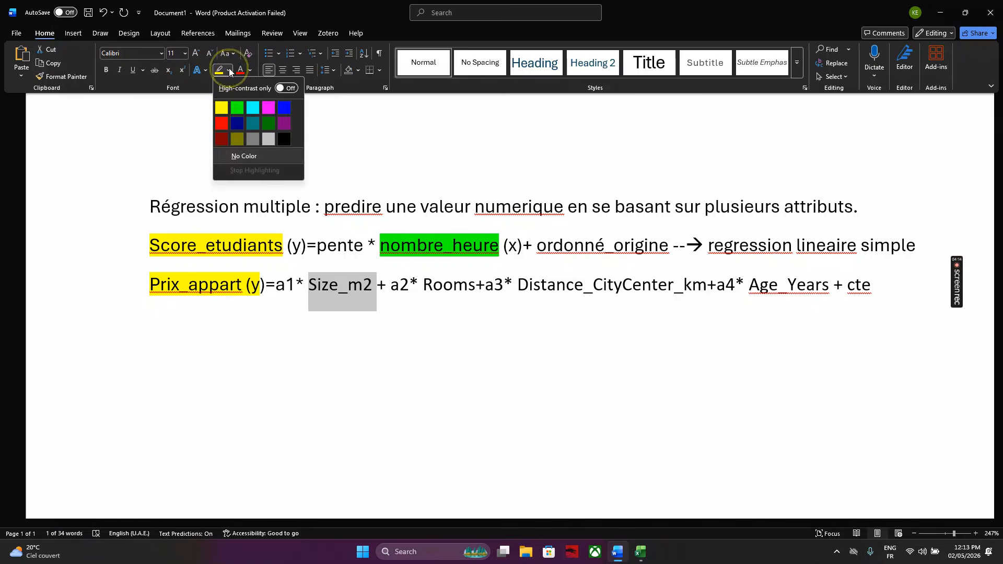
left_click(235, 104)
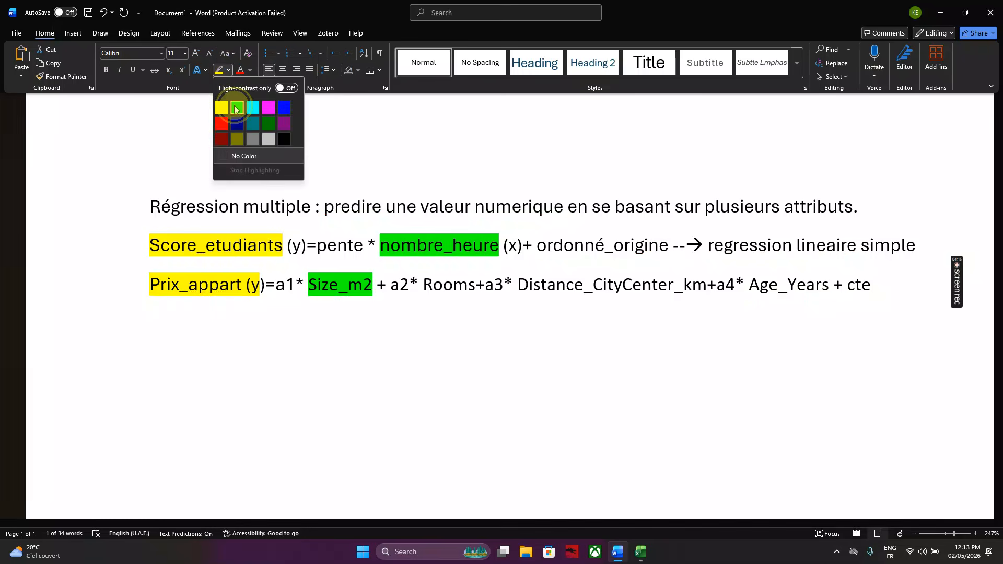
double_click(405, 288)
left_click(403, 288)
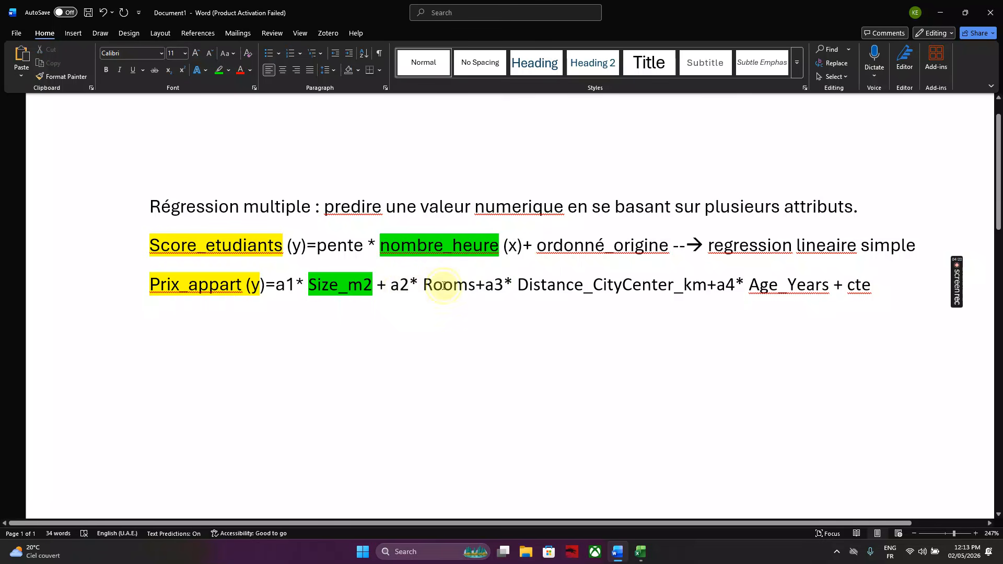
double_click(443, 286)
left_click(228, 70)
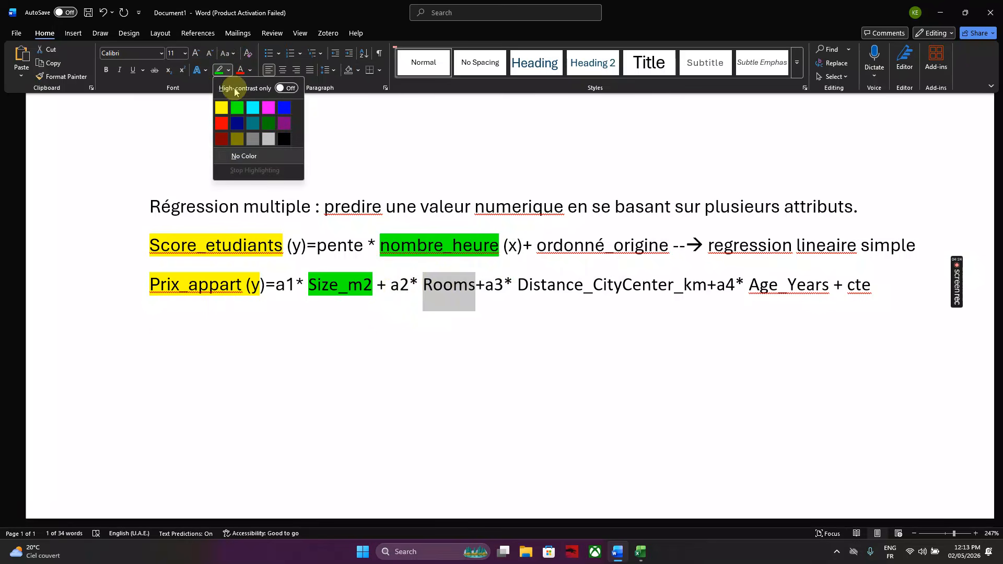
left_click(237, 108)
left_click(472, 244)
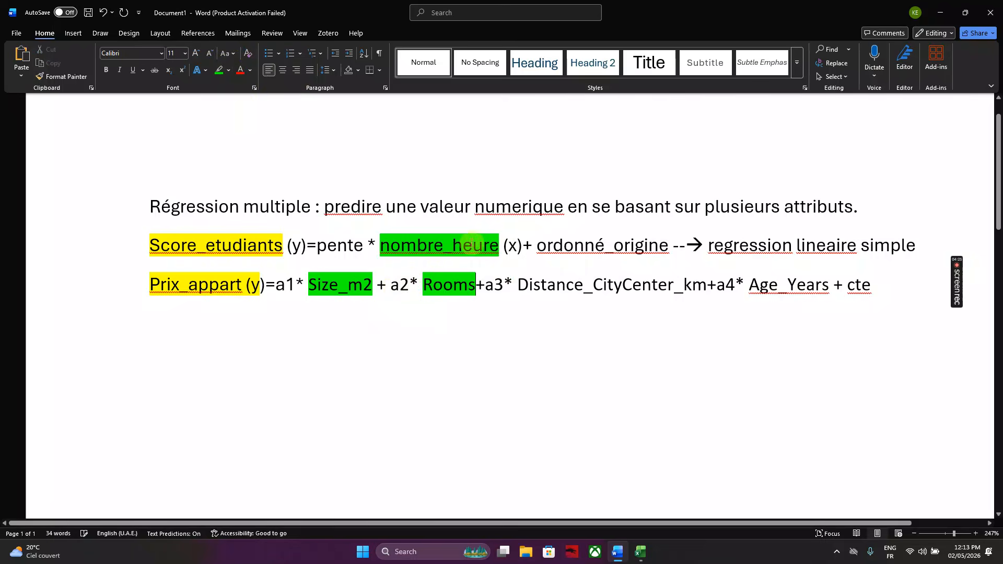
- Apply the same green highlight to the Distance_CityCenter_km and Age_Years terms of the apartment price formula
double_click(568, 289)
left_click(681, 286)
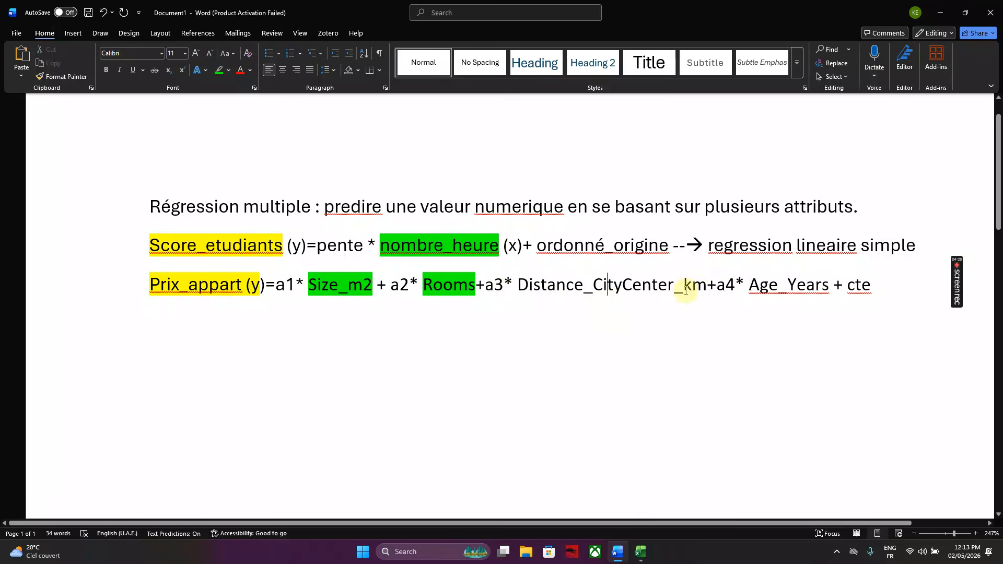
left_click_drag(708, 286, 533, 287)
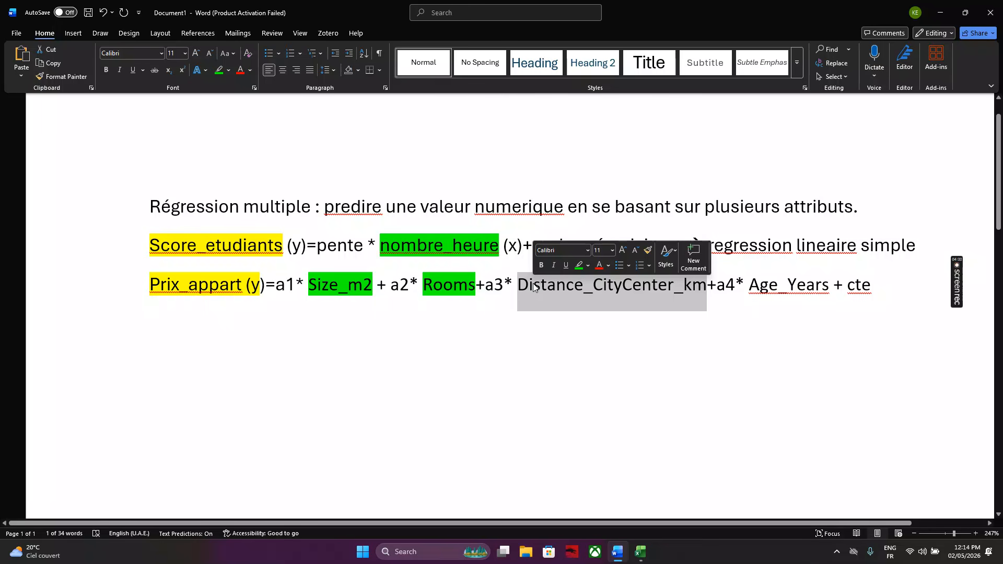
left_click(220, 69)
left_click(523, 243)
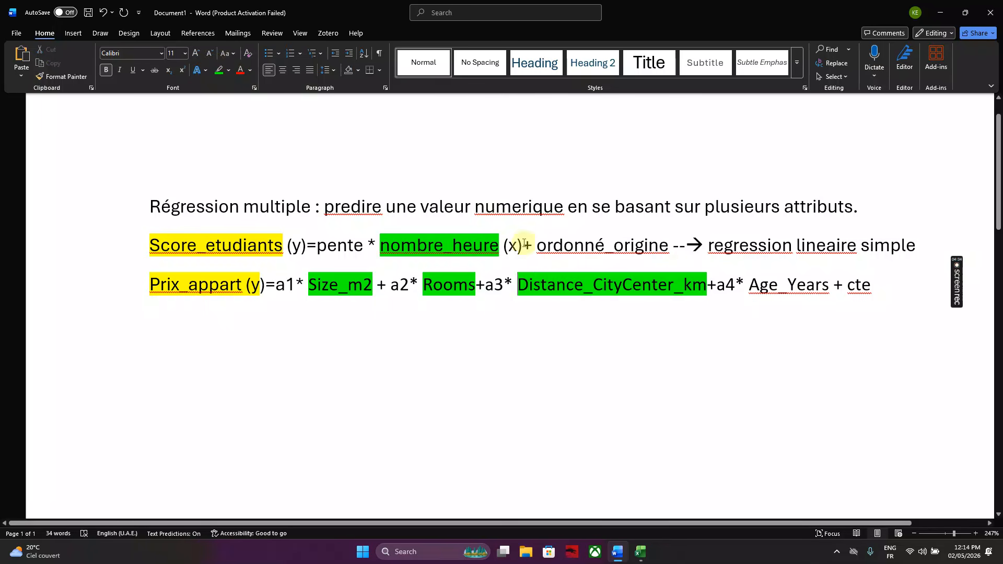
left_click_drag(748, 286, 832, 289)
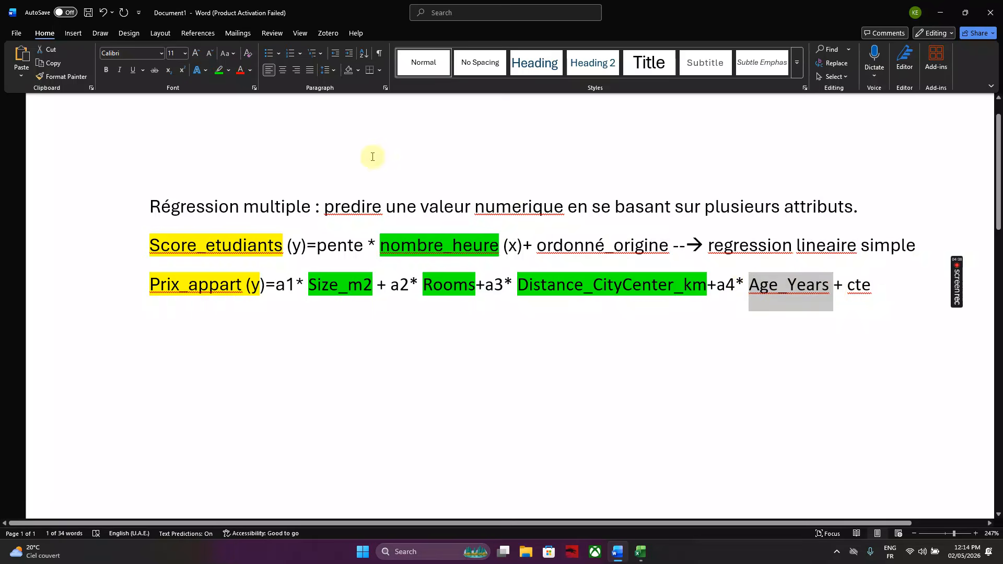
left_click(218, 69)
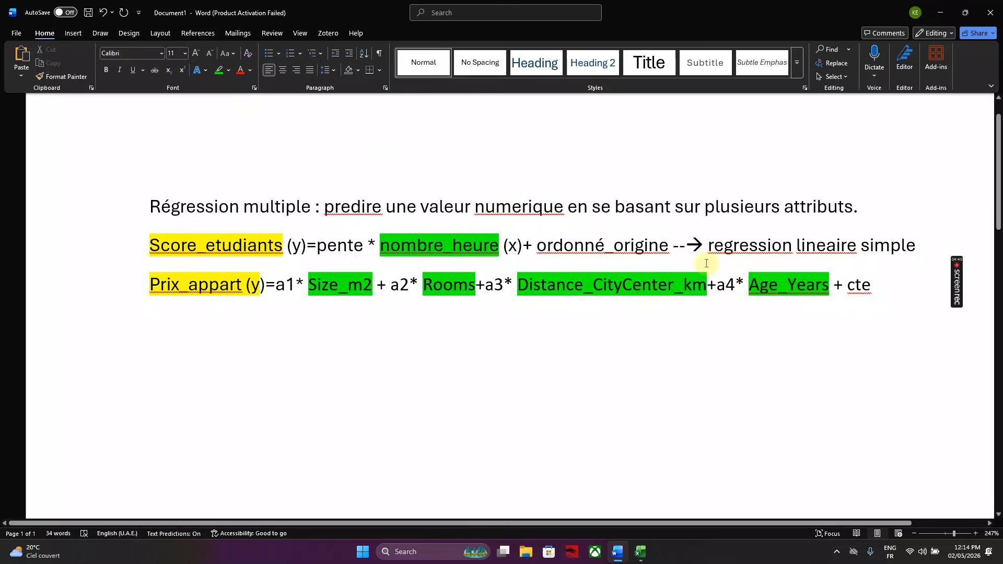
left_click(835, 318)
- Append "==> regr multiple" after cte at the end of the Prix_appart formula
double_click(865, 288)
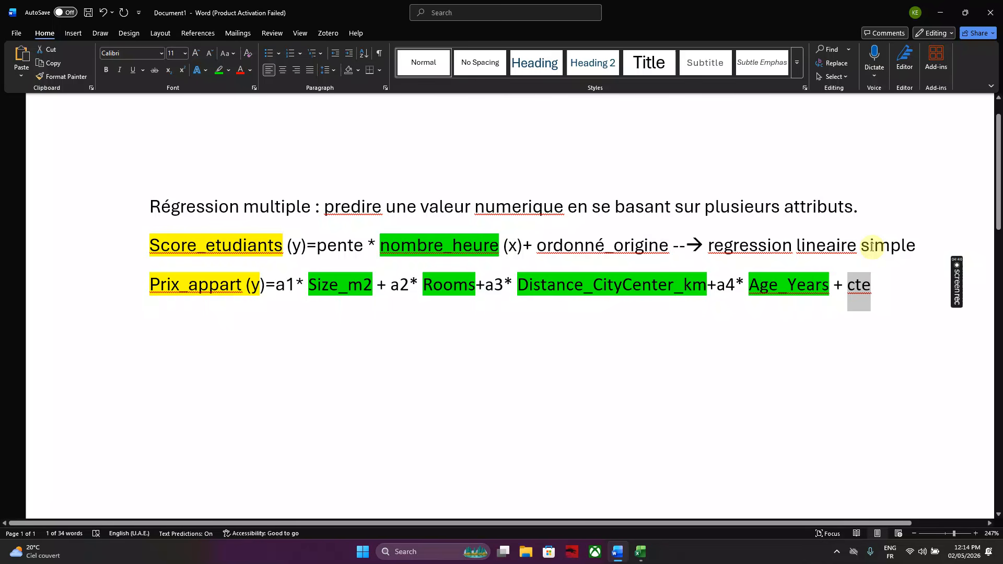
left_click(905, 292)
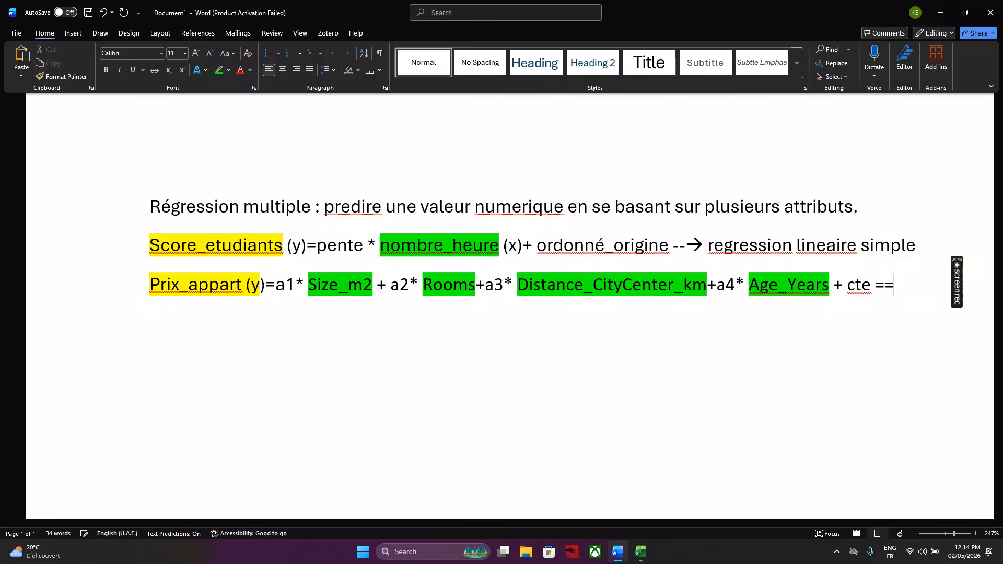
type("==")
type(">")
type(" regr multiple")
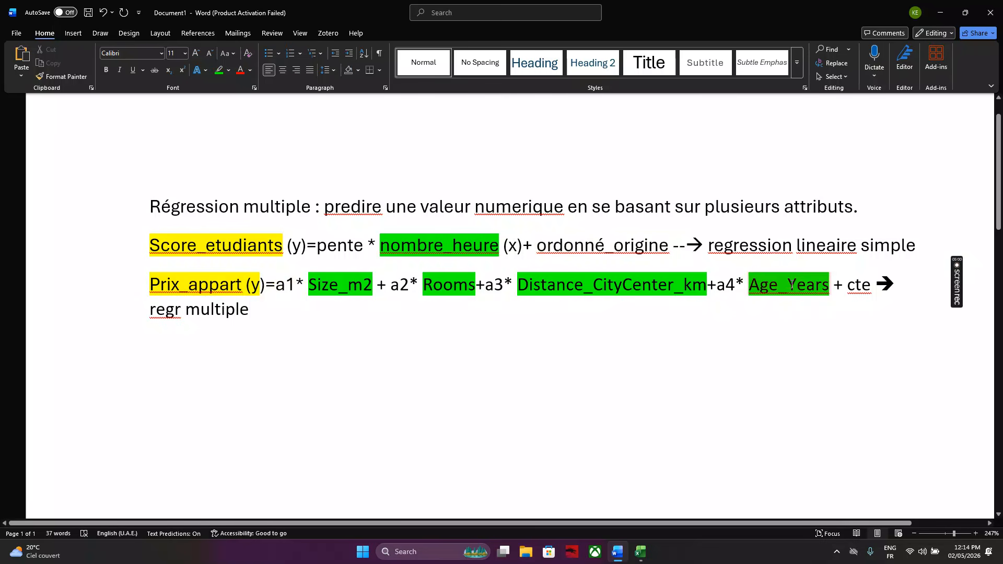
- Compare the target and attribute terms of the student score formula with those of the apartment price formula
double_click(250, 245)
left_click(426, 246)
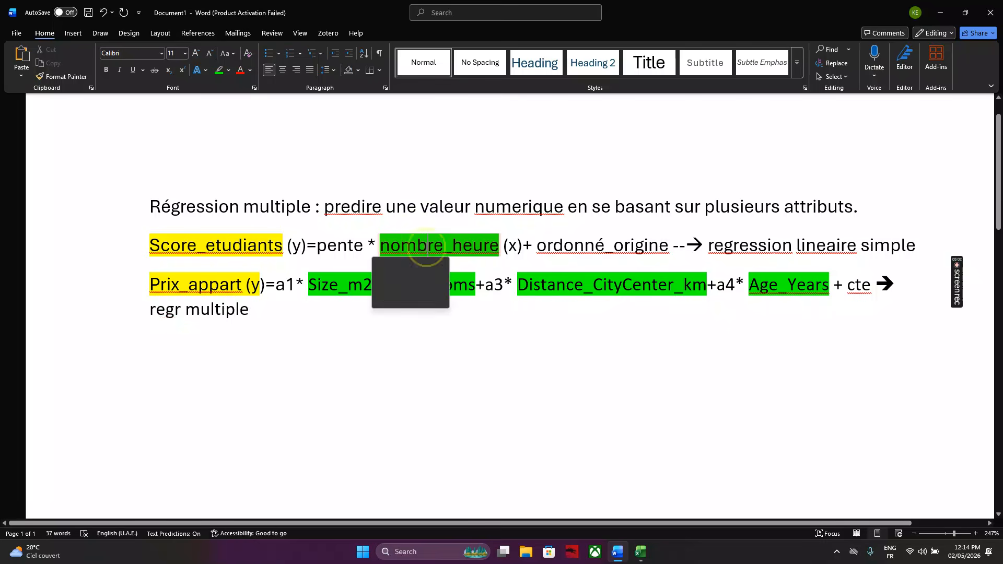
left_click(257, 336)
double_click(202, 279)
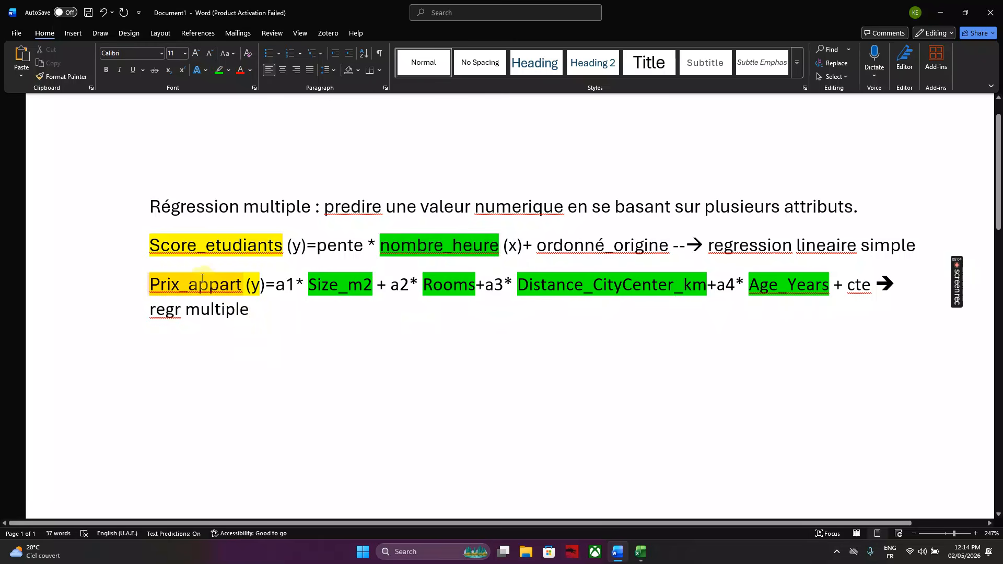
left_click(280, 286)
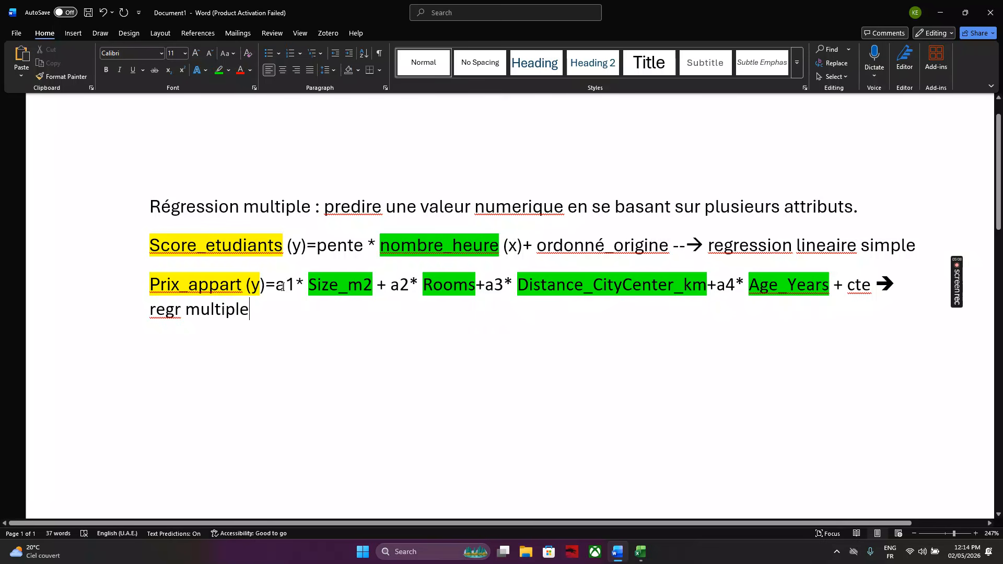
left_click(336, 285)
left_click(399, 286)
left_click(446, 285)
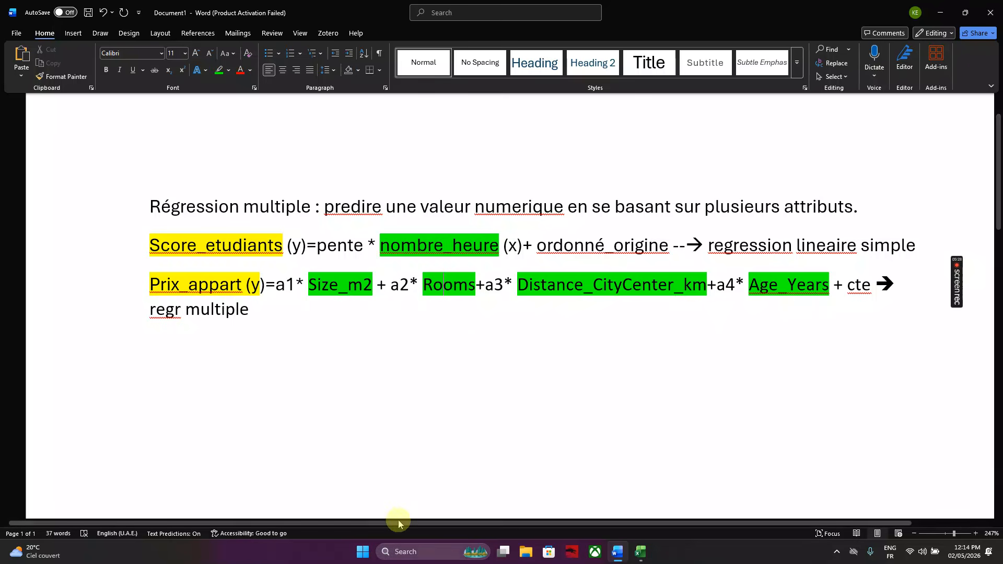
- Switch to the real_estate_MAD_dataset workbook in Excel and check how many entries the Size_m2 column holds
left_click(642, 553)
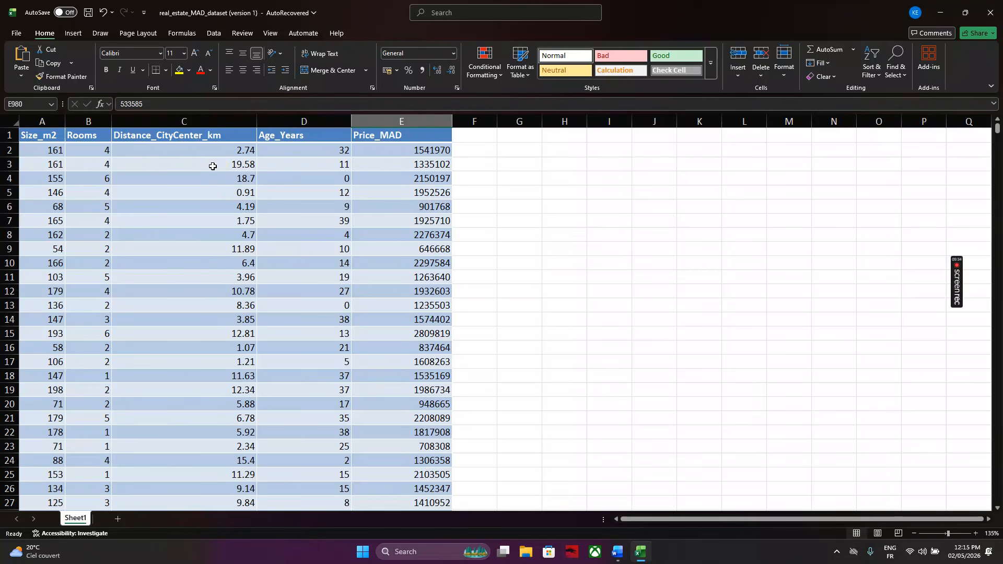
left_click(34, 121)
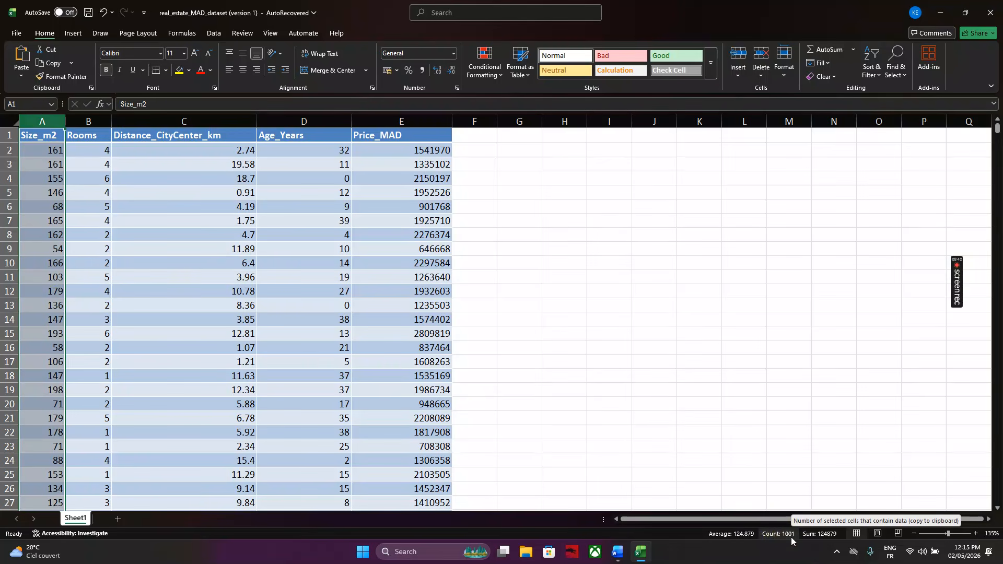
left_click(468, 288)
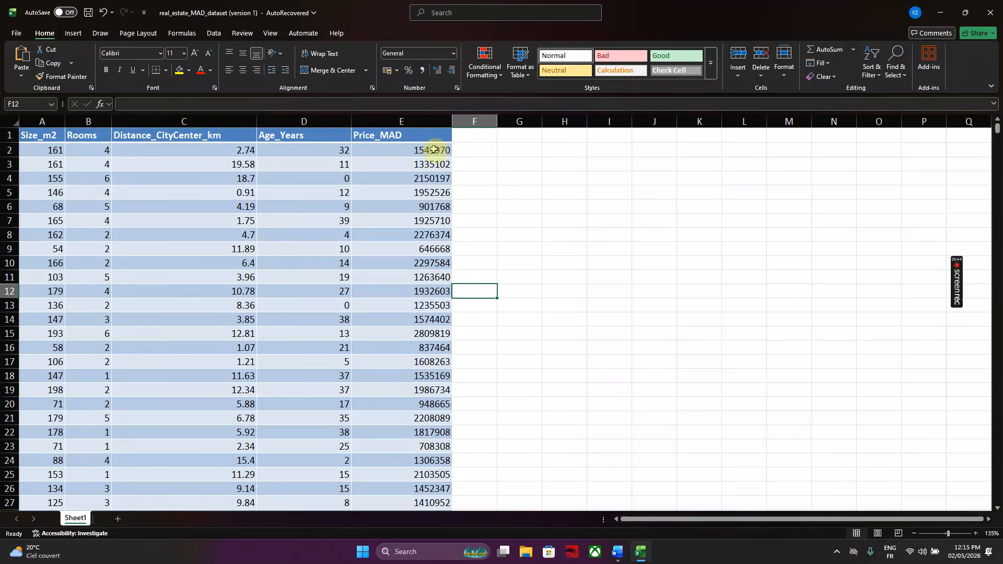
- Fill the whole Price_MAD column with yellow
left_click(416, 121)
left_click(417, 122)
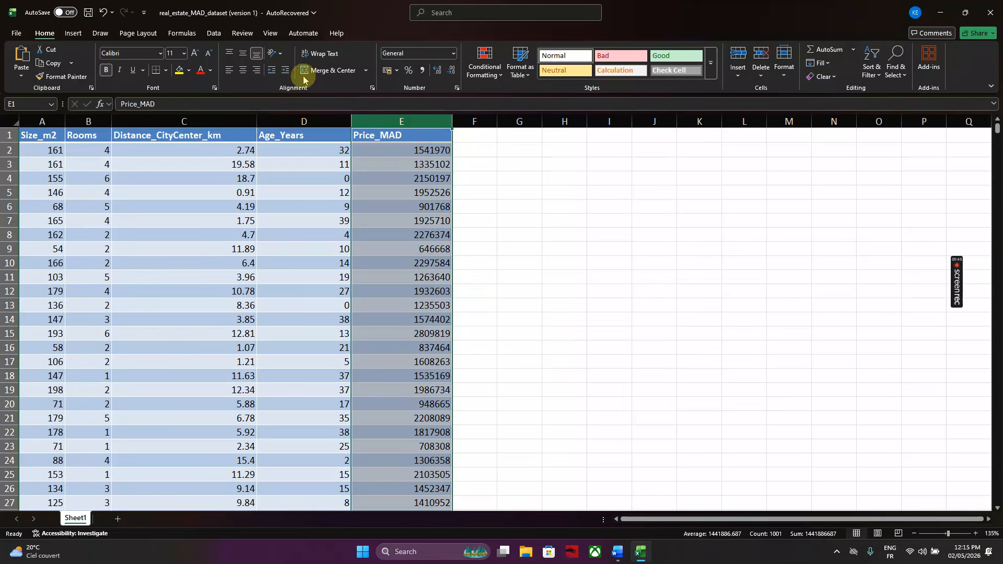
left_click(180, 70)
left_click(558, 174)
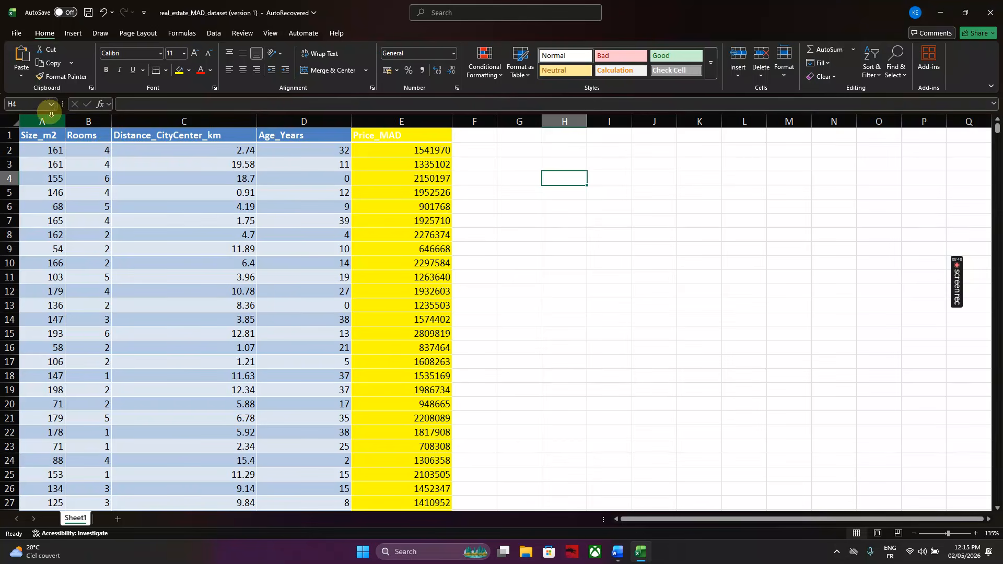
- Try the standard green fill on the Size_m2 through Age_Years columns, and undo it
left_click_drag(42, 121, 274, 117)
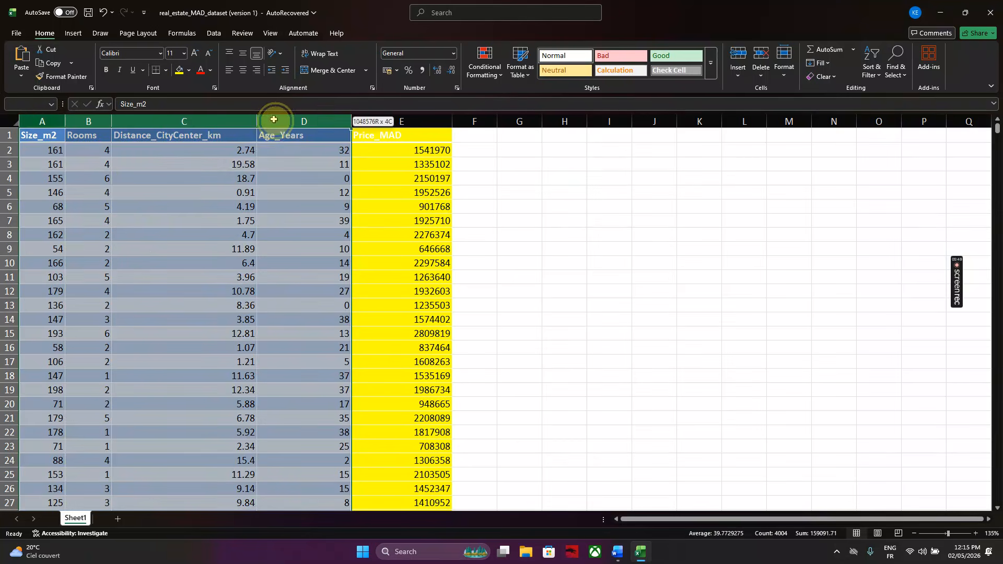
left_click(189, 71)
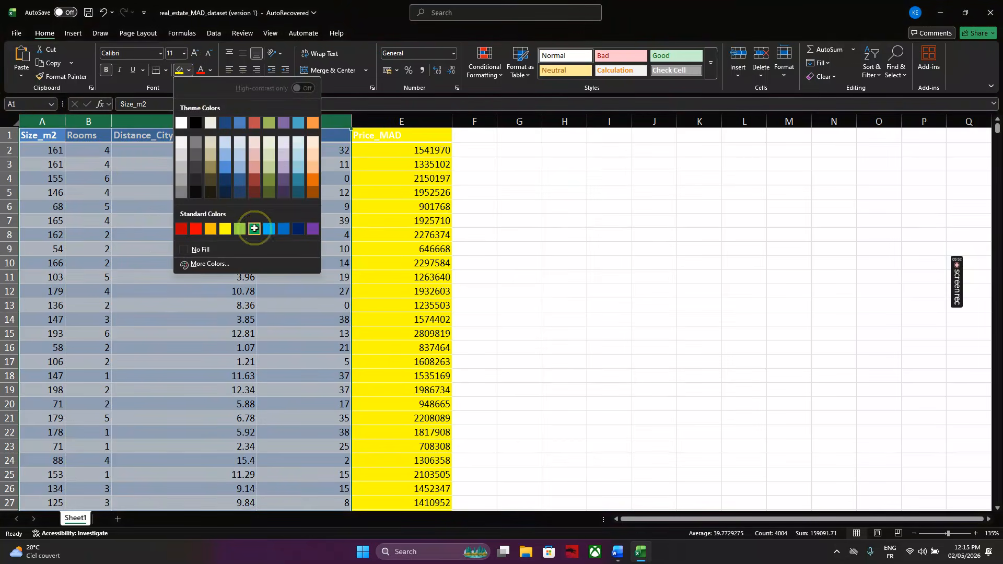
left_click(254, 227)
left_click(566, 225)
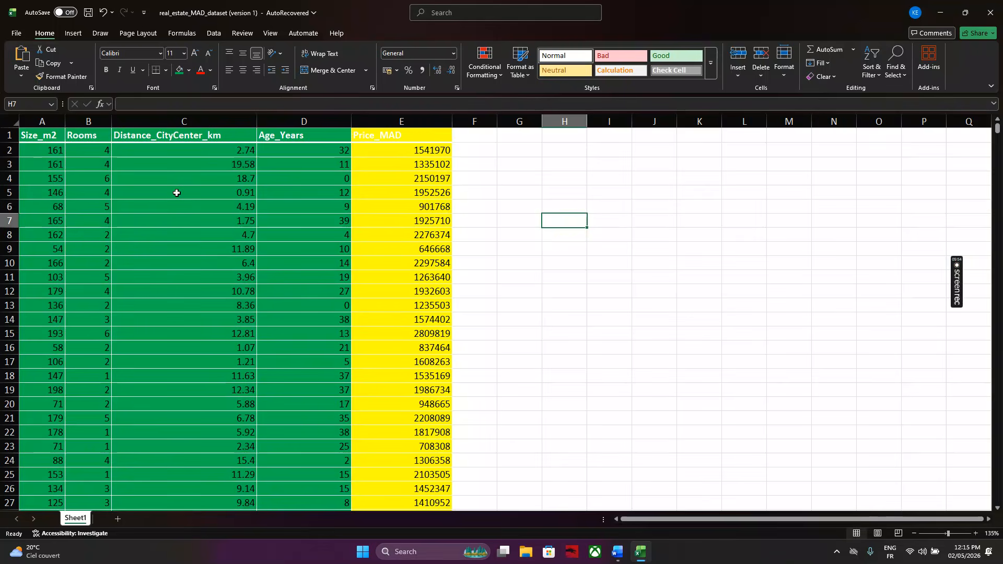
key("ctrl+z")
- Fill the Size_m2, Rooms, Distance_CityCenter_km and Age_Years columns with the standard light green
left_click(177, 193)
left_click_drag(46, 121, 277, 145)
left_click(189, 70)
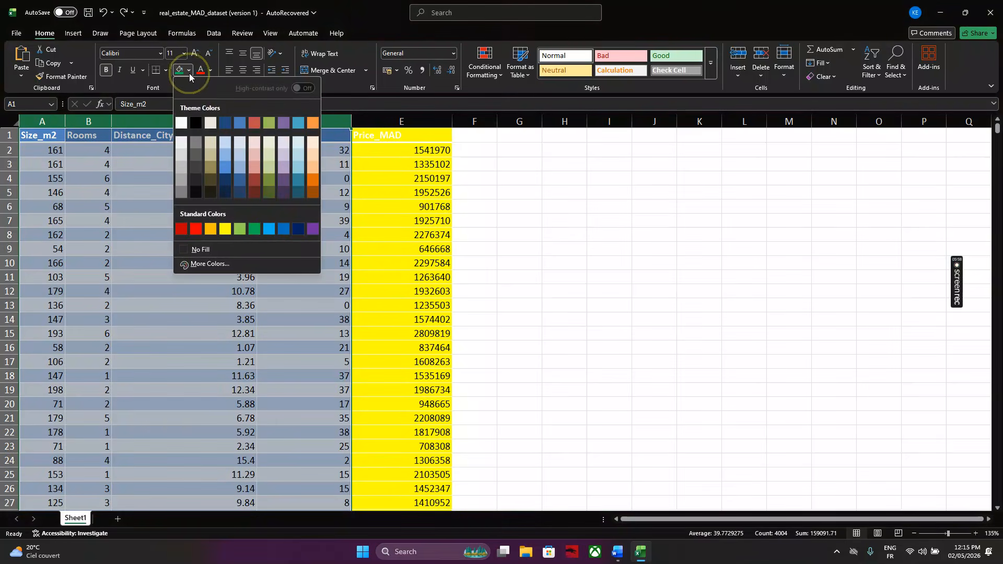
left_click(240, 228)
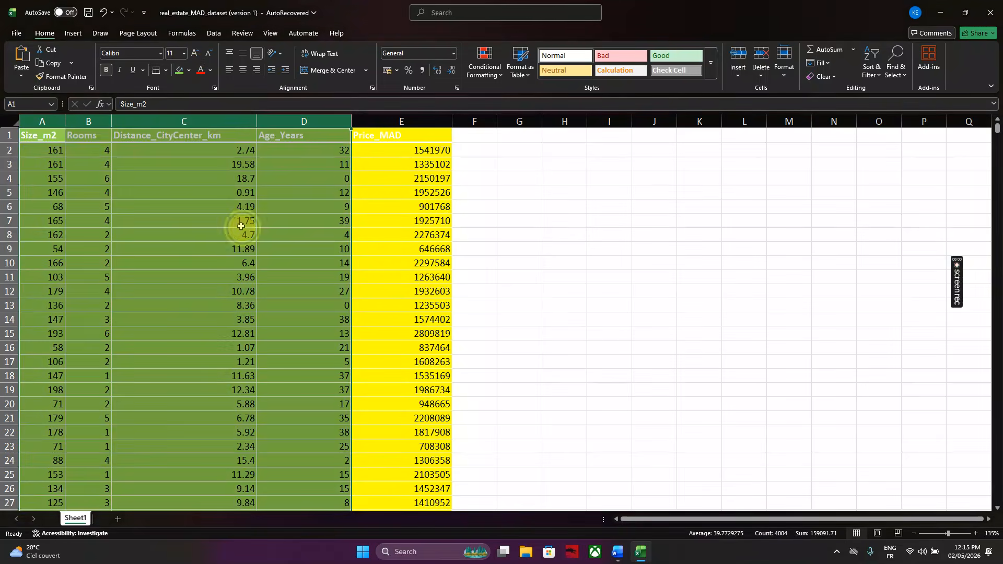
left_click(241, 228)
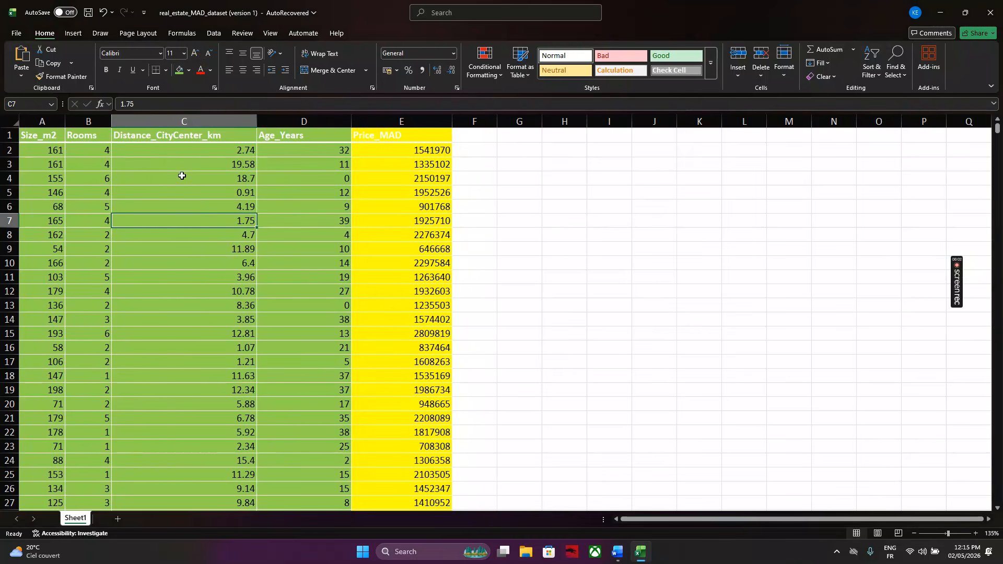
- Examine the enlarged dataset, going over the green attribute columns and the yellow Price_MAD target column
scroll(181, 175, "up", 5, "ctrl")
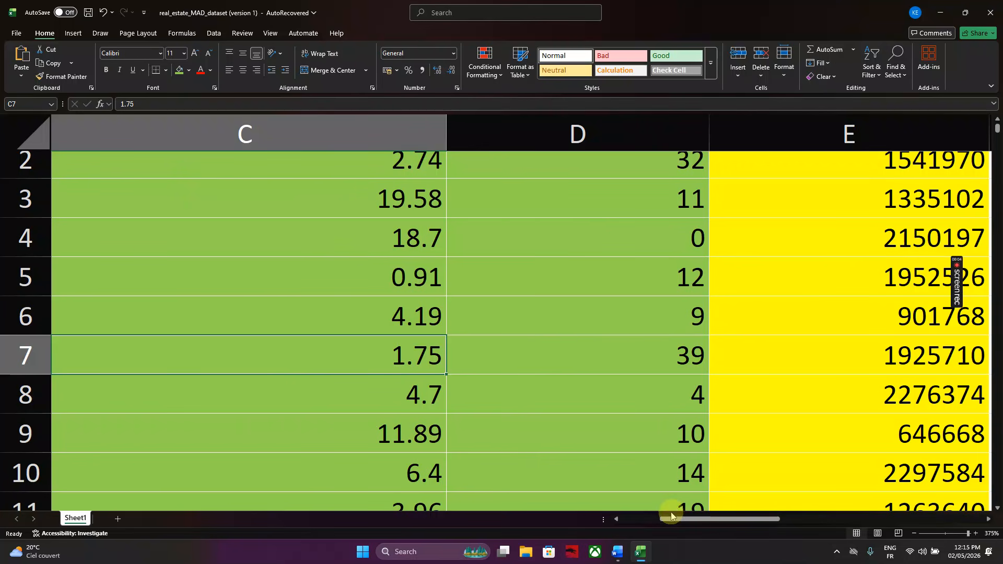
left_click_drag(674, 518, 563, 530)
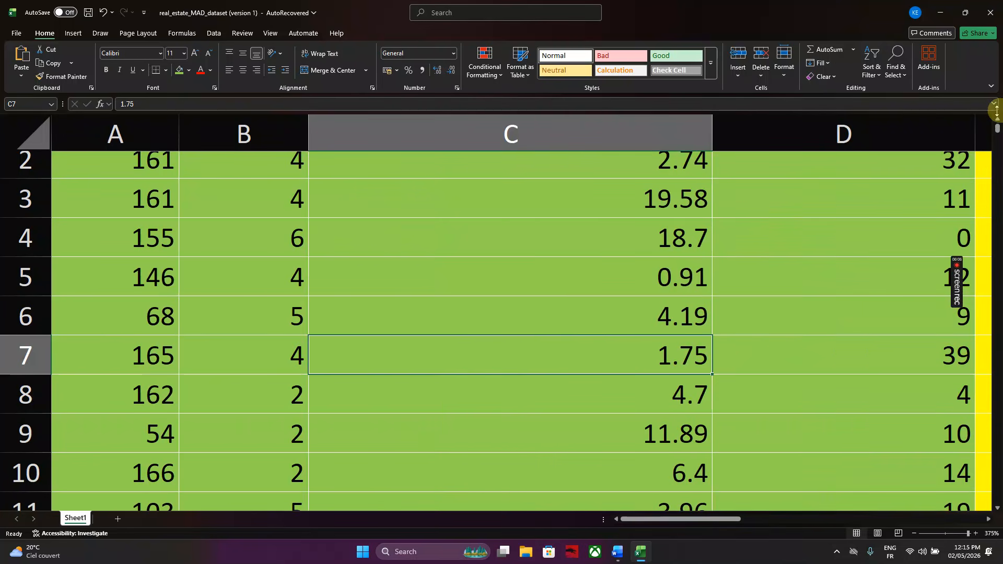
left_click_drag(996, 128, 997, 120)
scroll(748, 224, "down", 5, "ctrl")
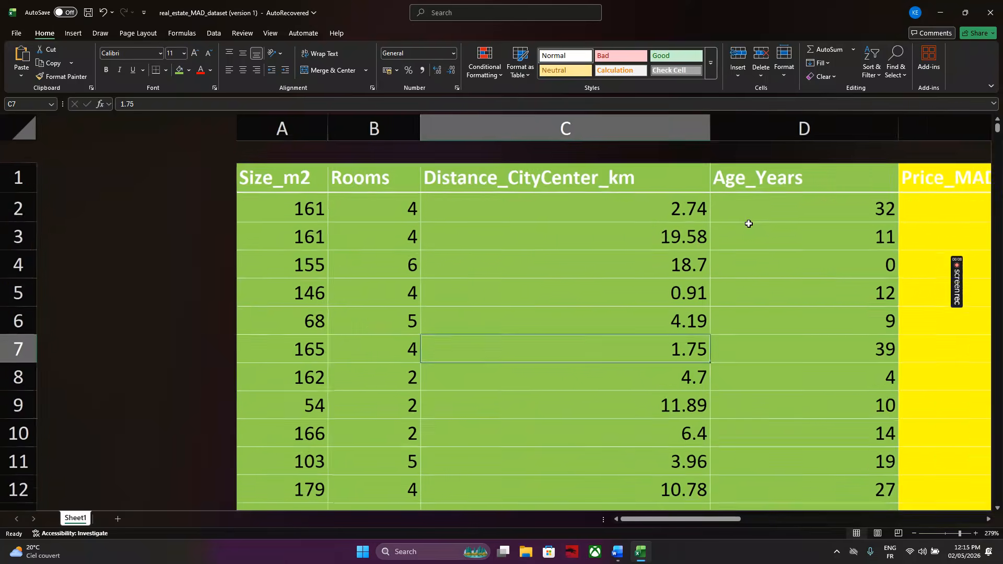
scroll(748, 223, "down", 4, "ctrl")
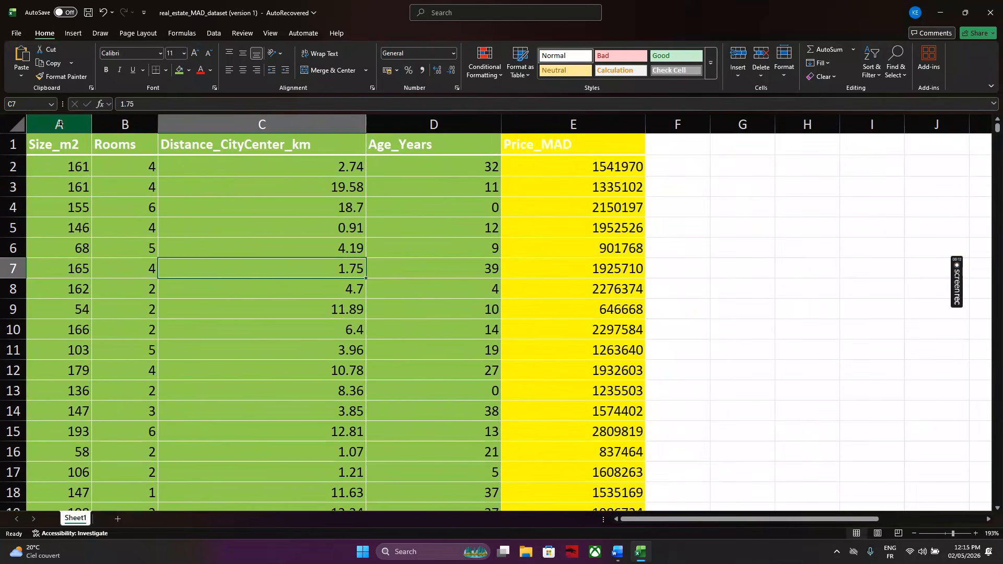
left_click_drag(59, 124, 316, 165)
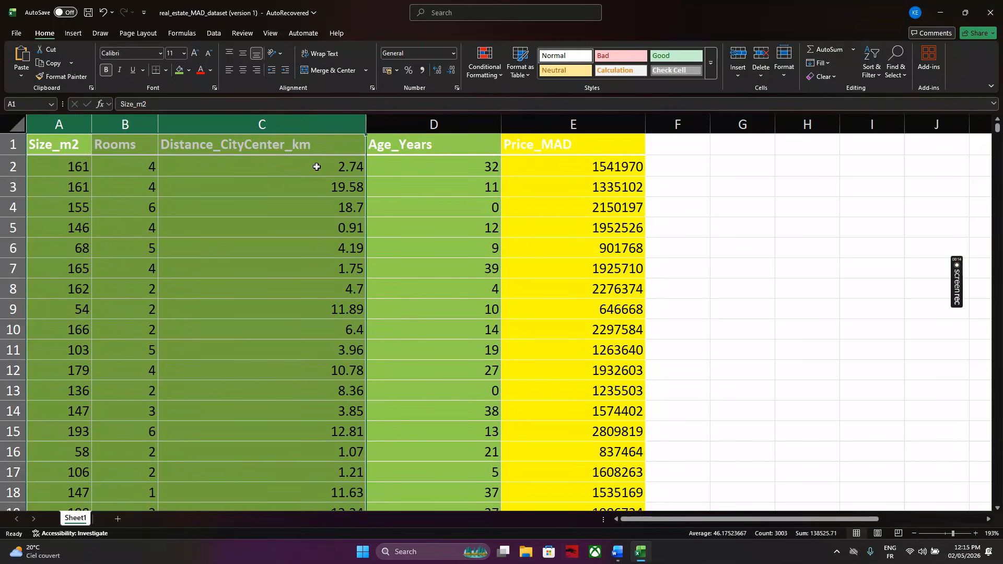
left_click(559, 123)
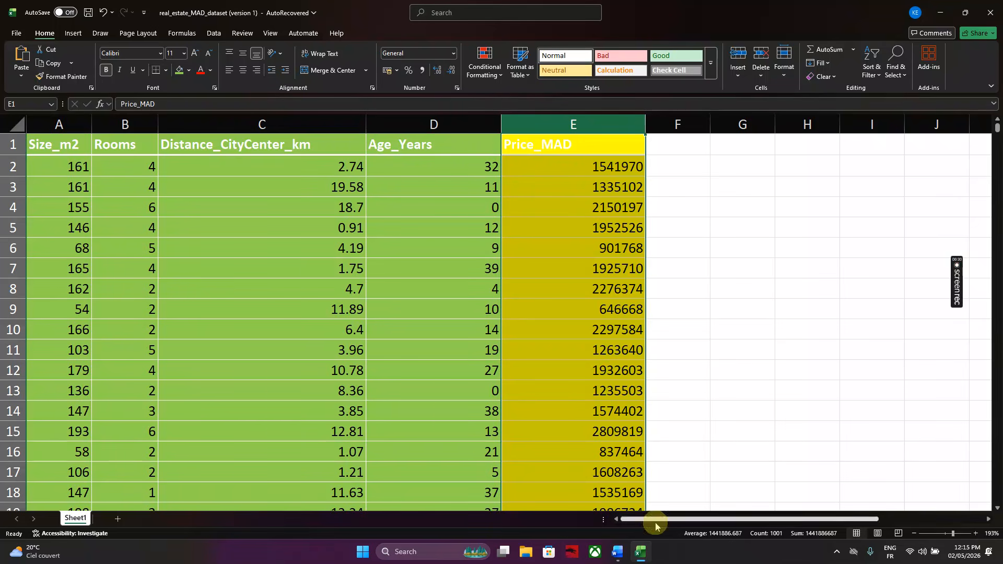
- Switch to Word and review the Prix_appart formula with its coefficients a1 to a4 and the constant cte
left_click(617, 549)
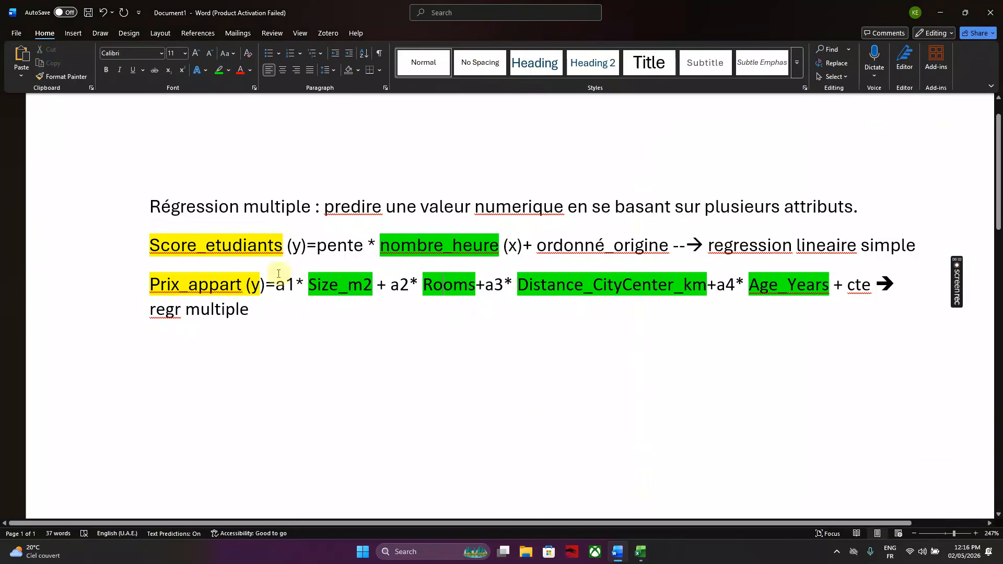
double_click(210, 286)
left_click(602, 401)
- Switch back to the Excel dataset and enter the coefficient labels a1, a2, a3 and a4 in cells G5 through J5
mouse_move(640, 561)
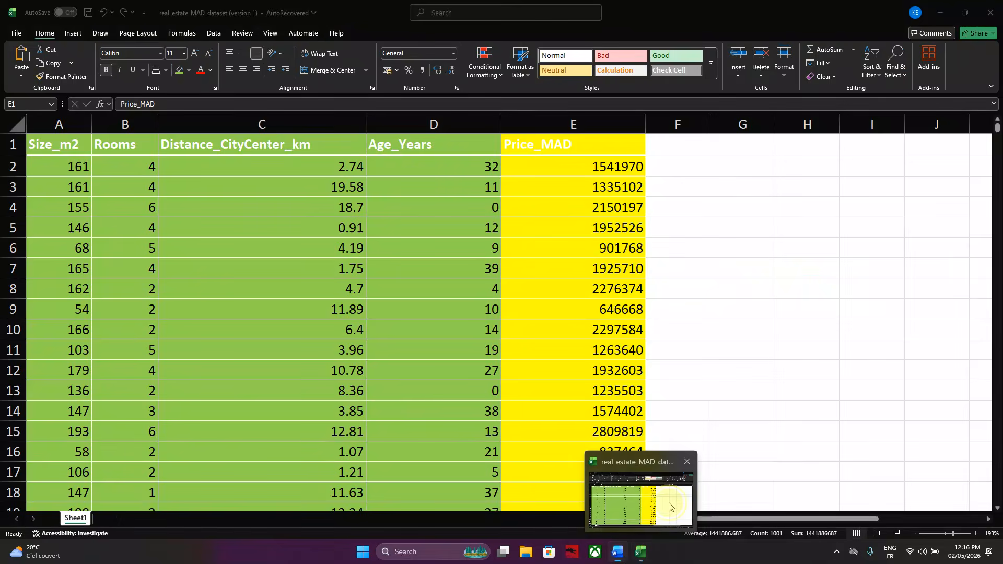
left_click(669, 506)
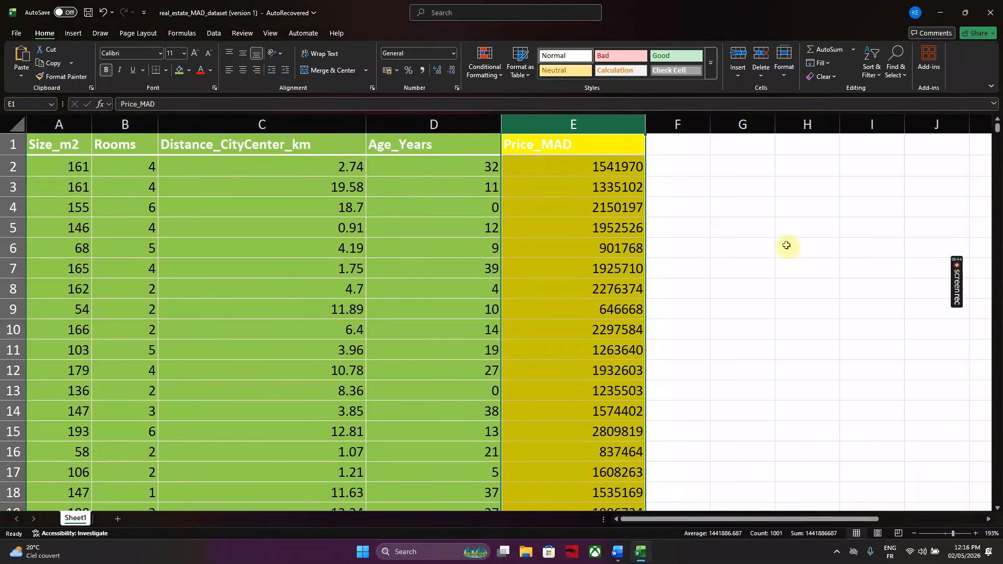
left_click(765, 231)
type("a1")
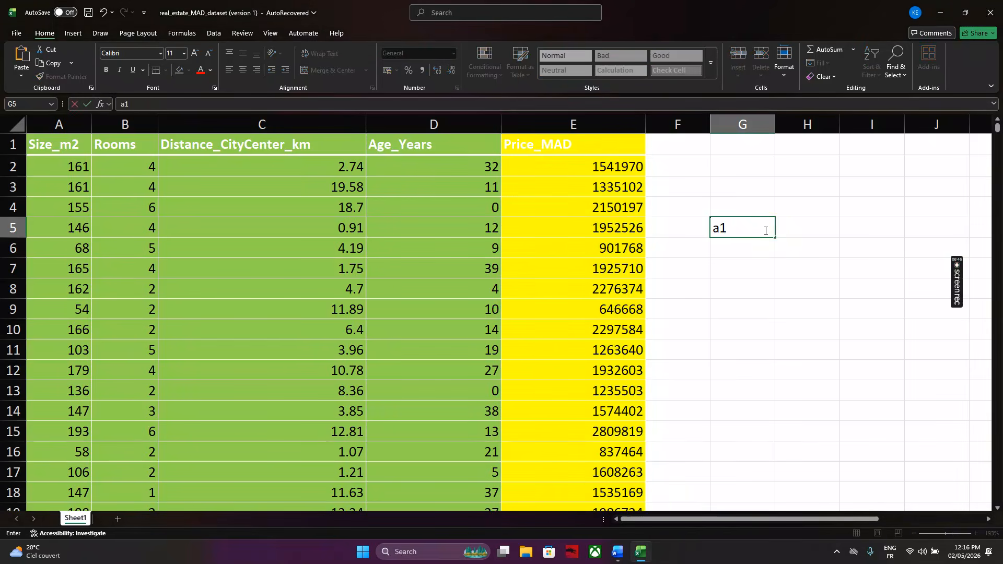
left_click(810, 235)
type("a2")
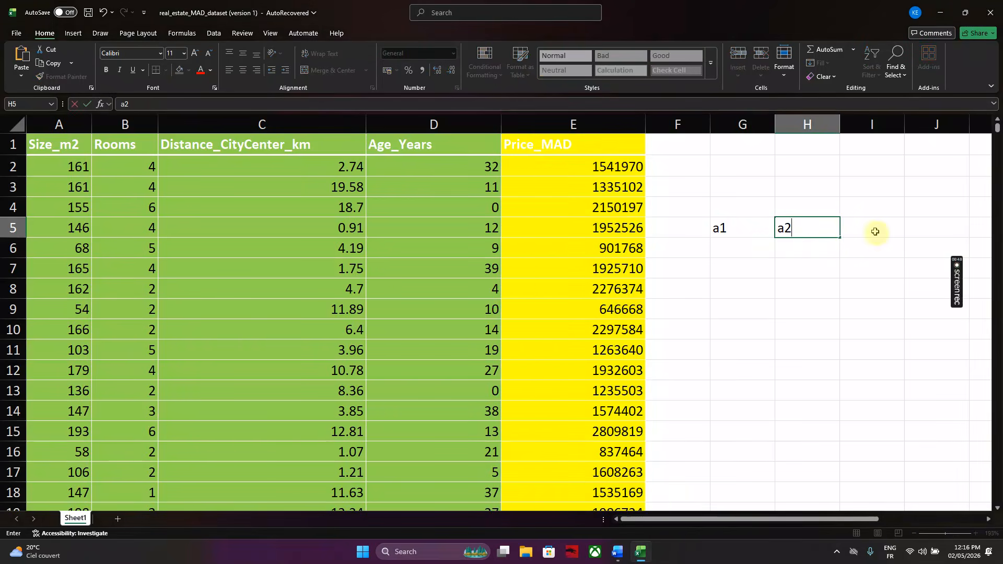
left_click(875, 231)
type("a3")
left_click(928, 228)
type("a")
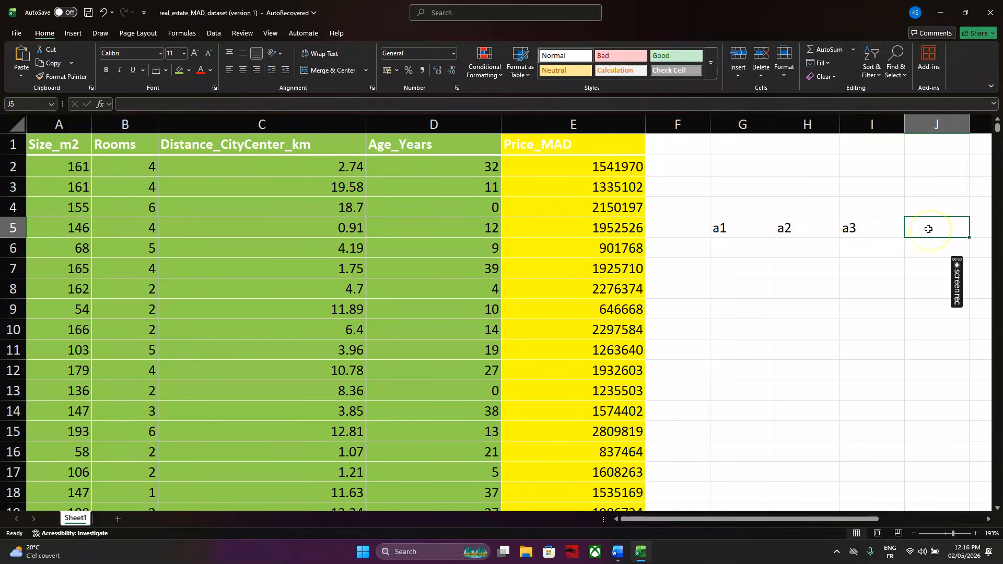
- Complete the label row with "cte" in K5 and "err tot" in L5
left_click(986, 228)
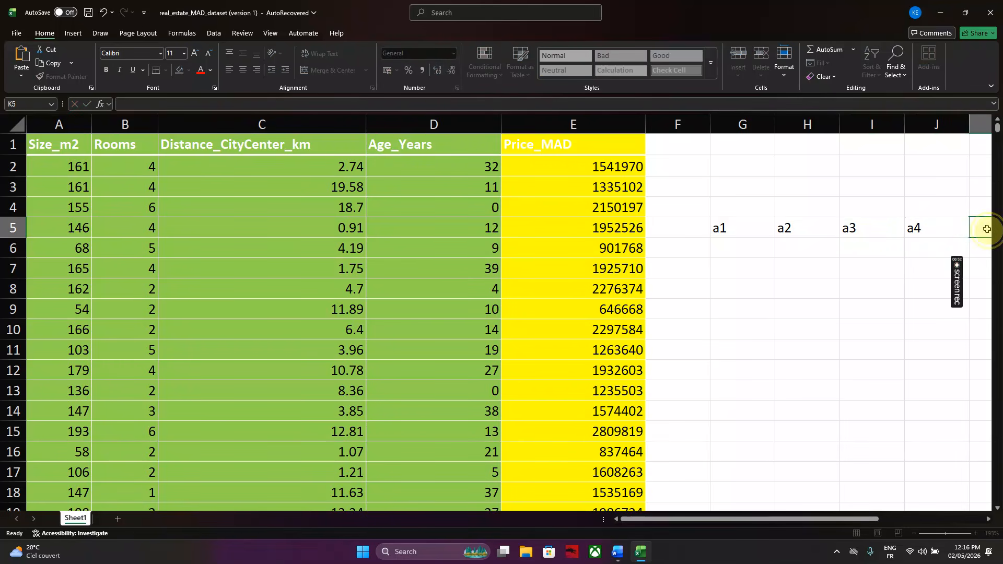
type("cte")
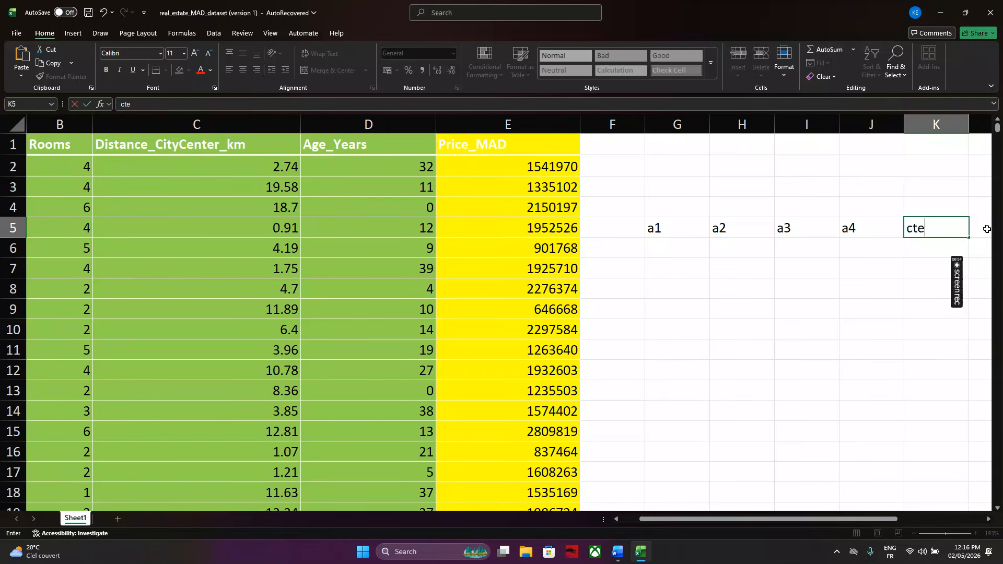
left_click(987, 229)
scroll(803, 254, "down", 4)
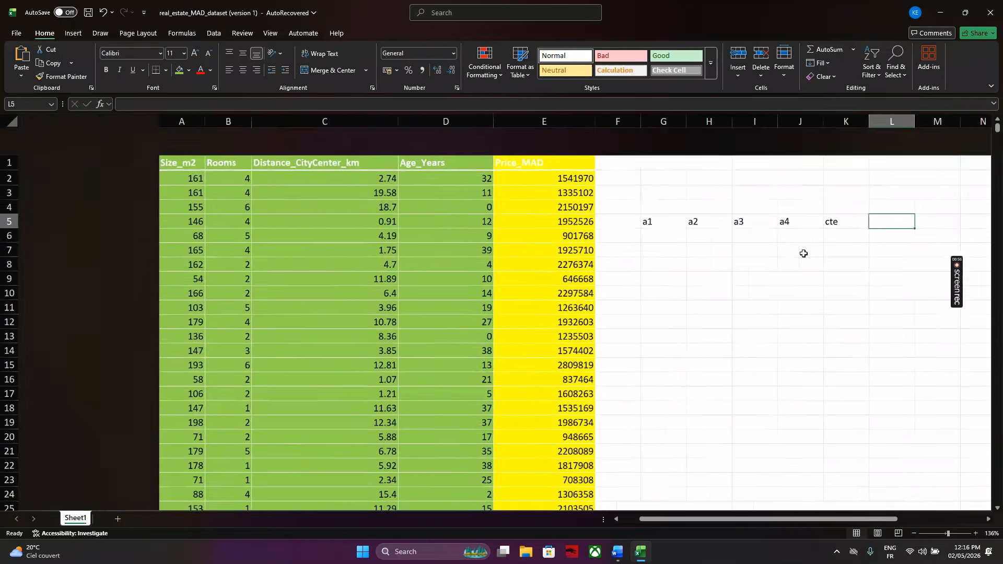
type("err to")
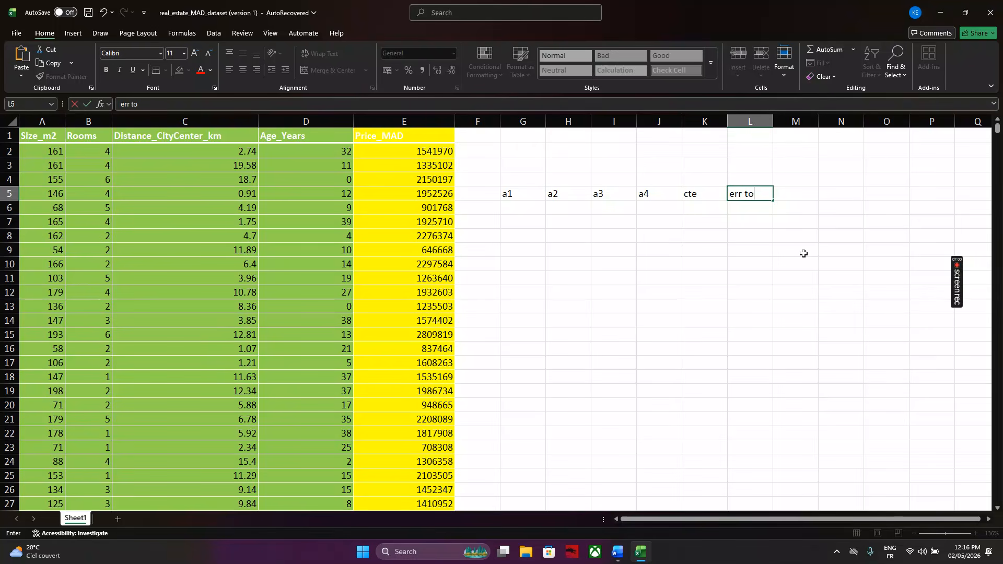
type("t")
left_click(519, 183)
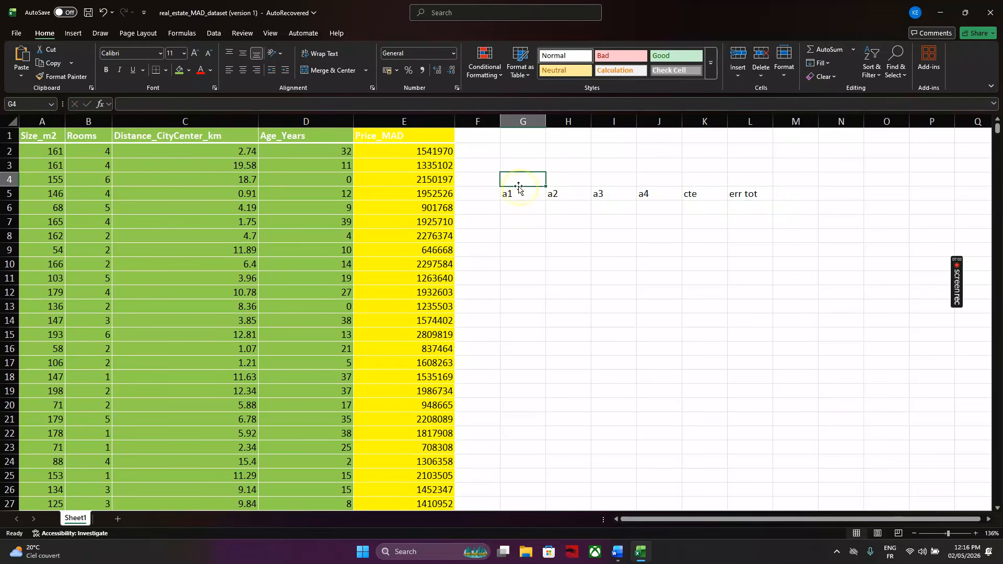
- Create a table with headers from the coefficient labels and the empty row below them, range G5:L6
left_click_drag(514, 189, 739, 210)
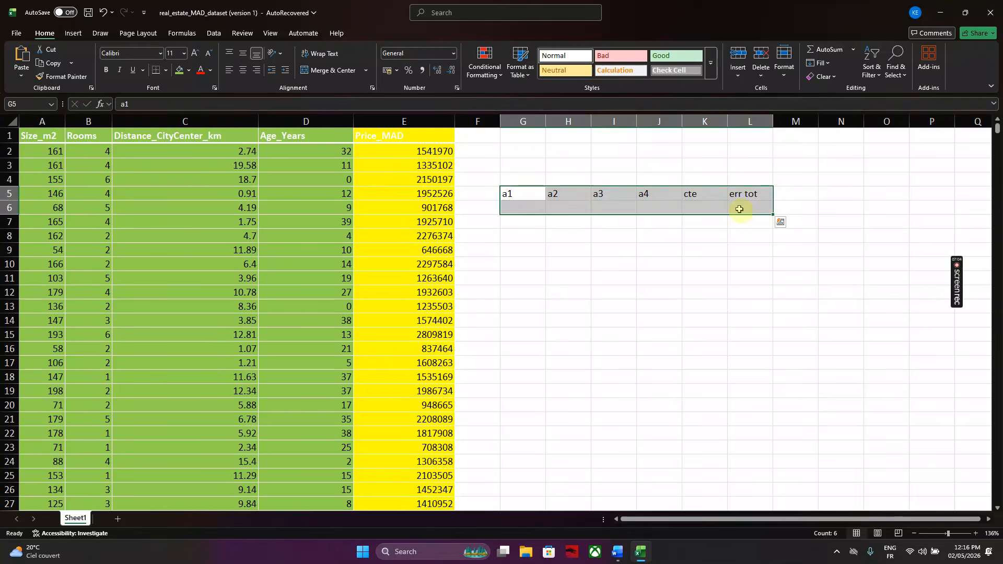
left_click(73, 33)
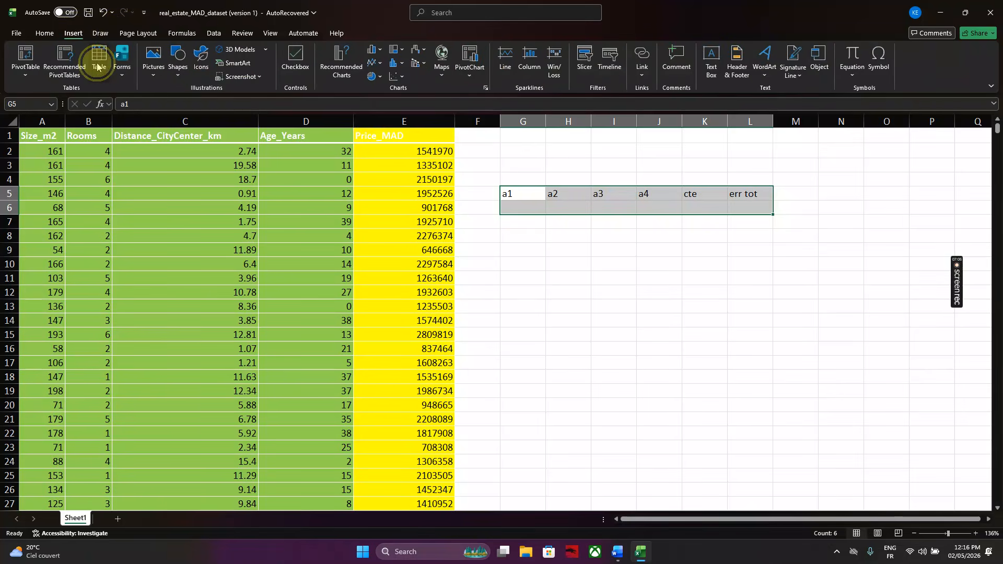
left_click(98, 61)
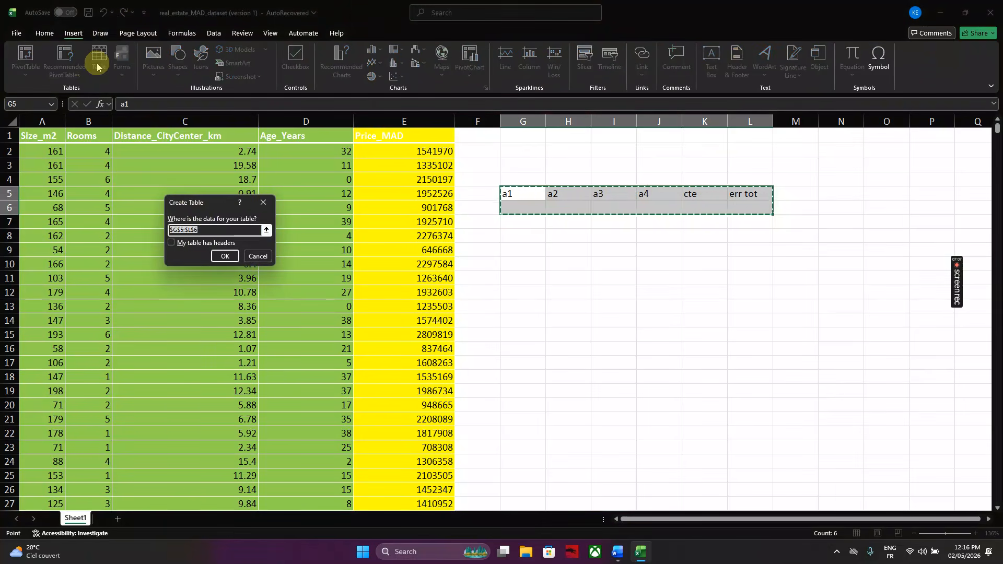
left_click(176, 245)
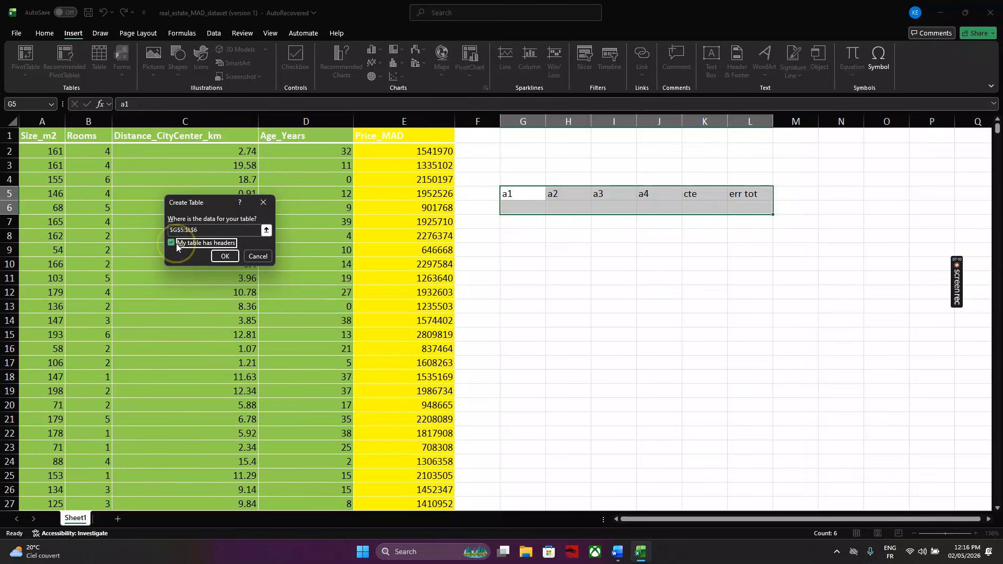
left_click(224, 255)
left_click(575, 251)
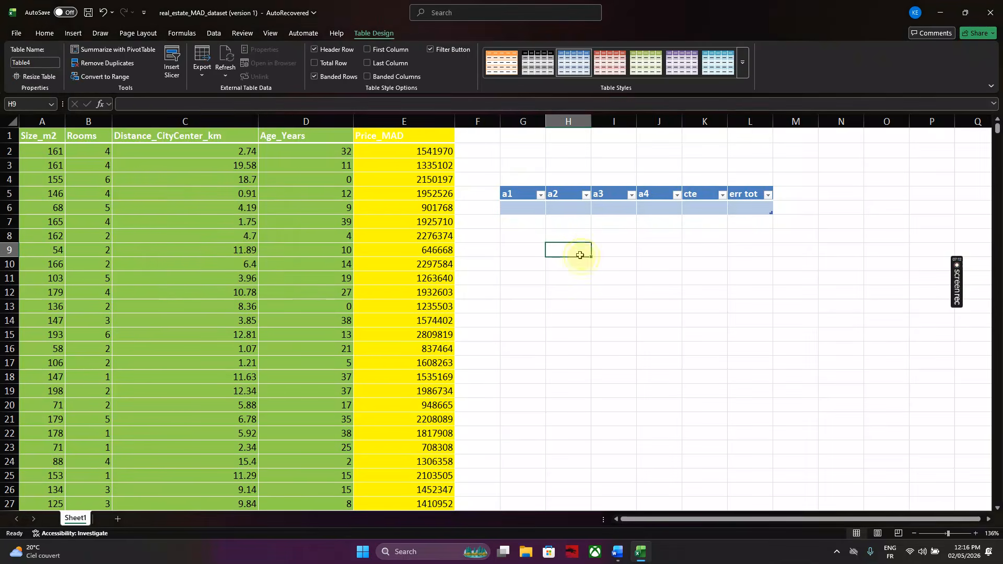
- Insert two new columns directly after the Price_MAD column
left_click(487, 121)
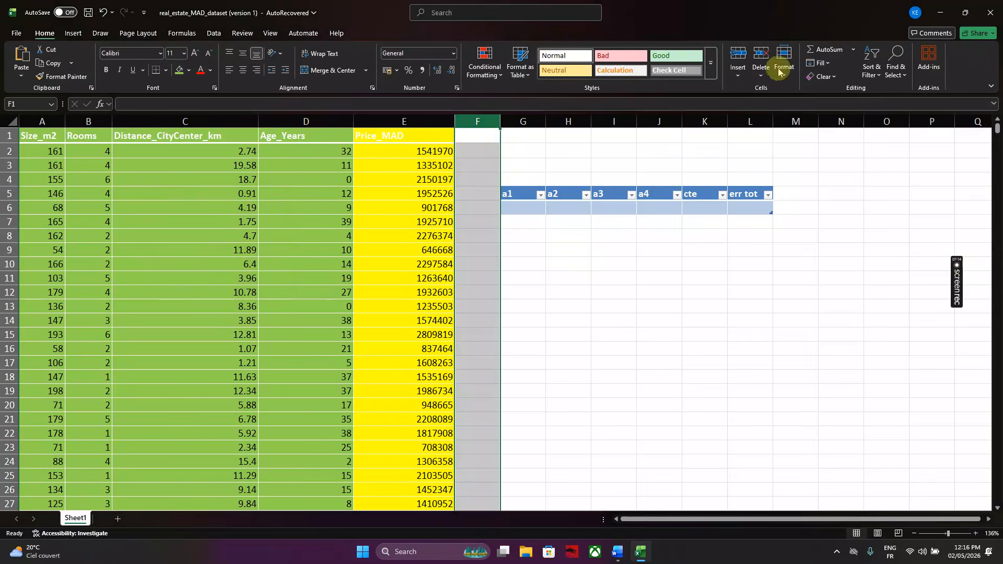
left_click(737, 56)
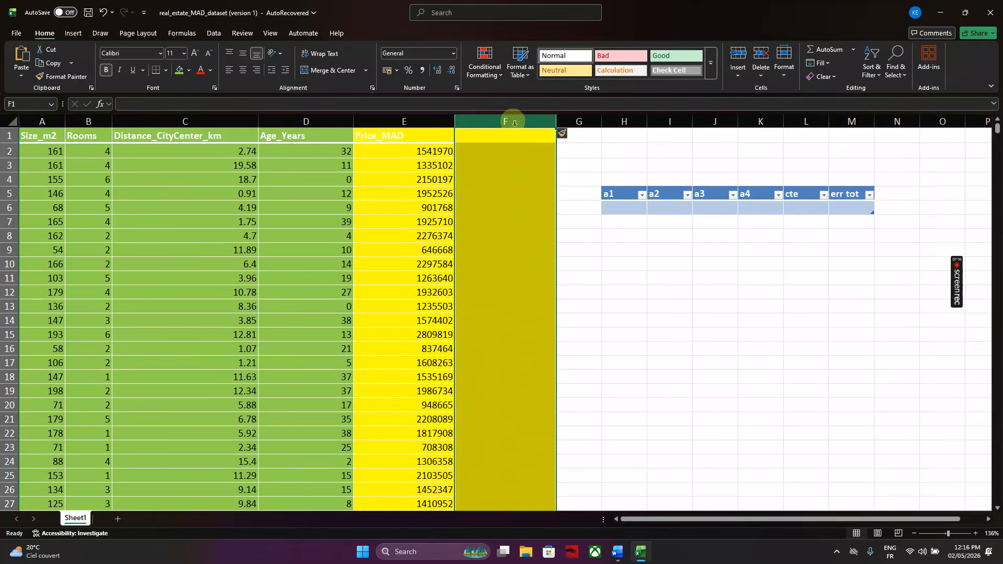
left_click(733, 62)
left_click(769, 307)
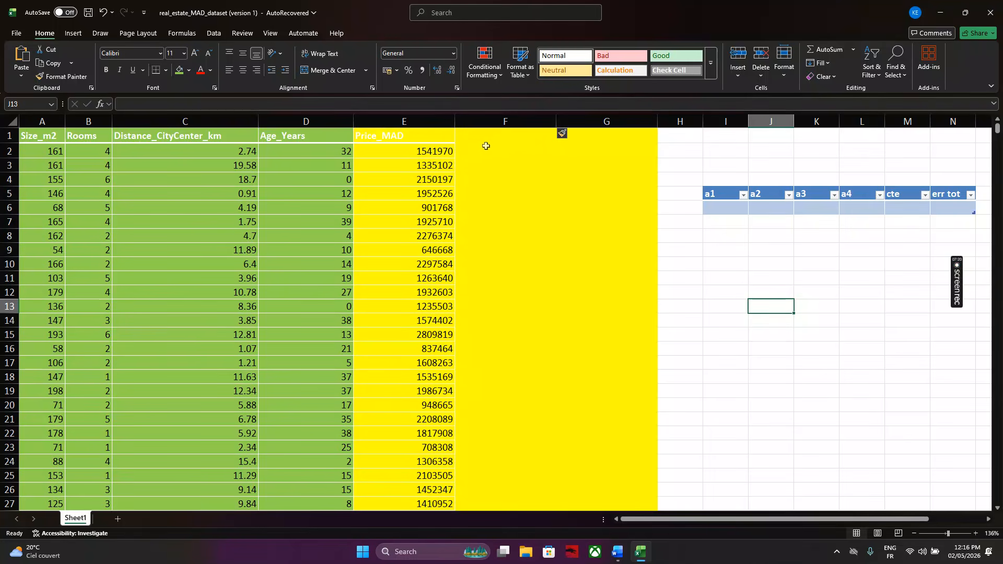
left_click(695, 235)
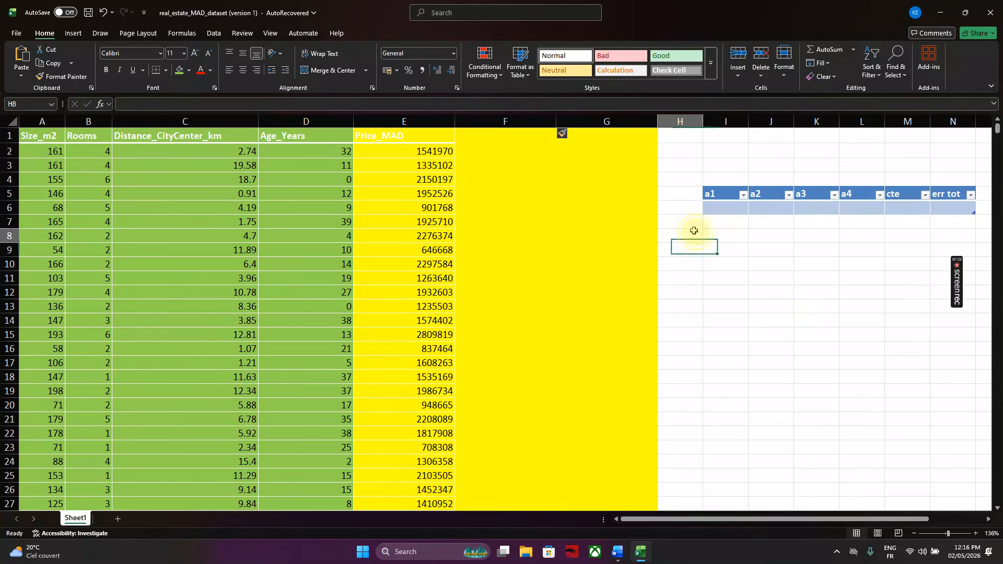
- Fill the new column F beside Price_MAD with a light blue theme color
left_click(521, 178)
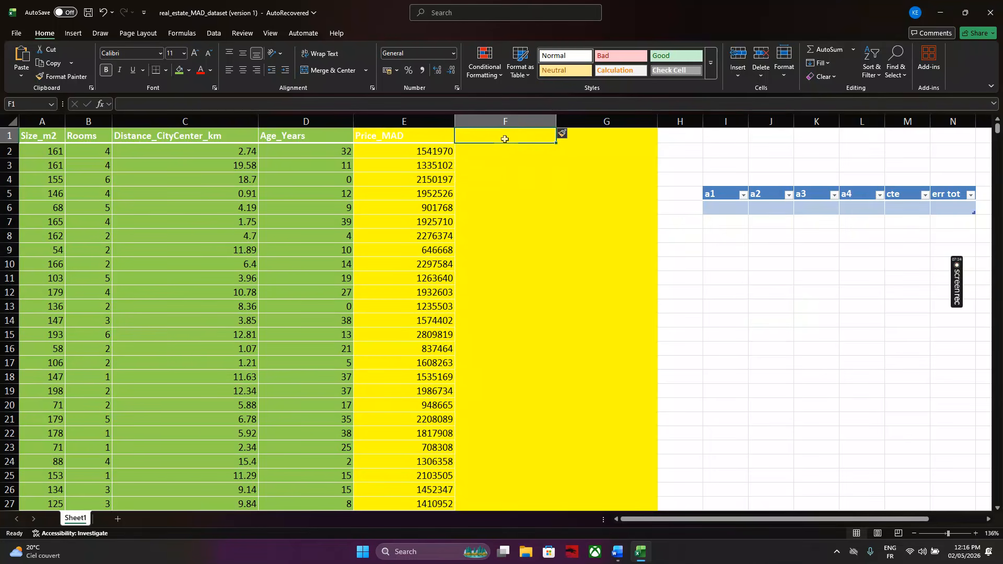
left_click(503, 122)
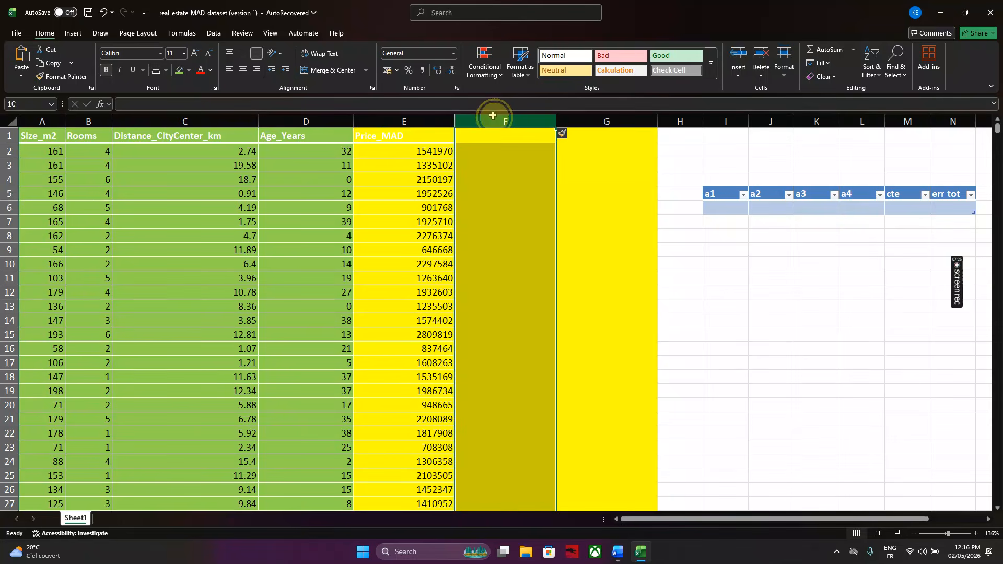
left_click(188, 70)
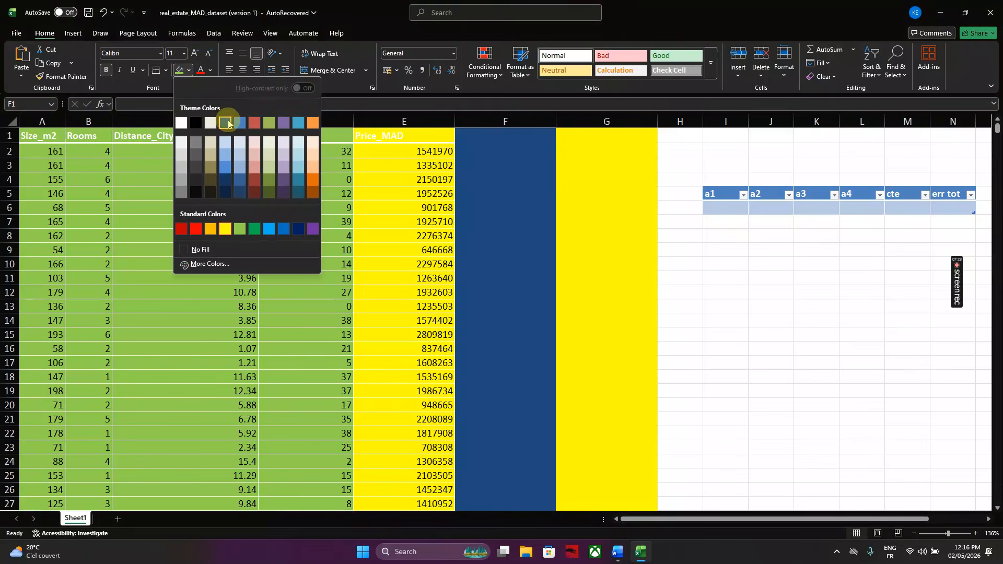
left_click(239, 158)
- Copy the formatting of Age_Years cell D2 onto the whole of column F
left_click(284, 154)
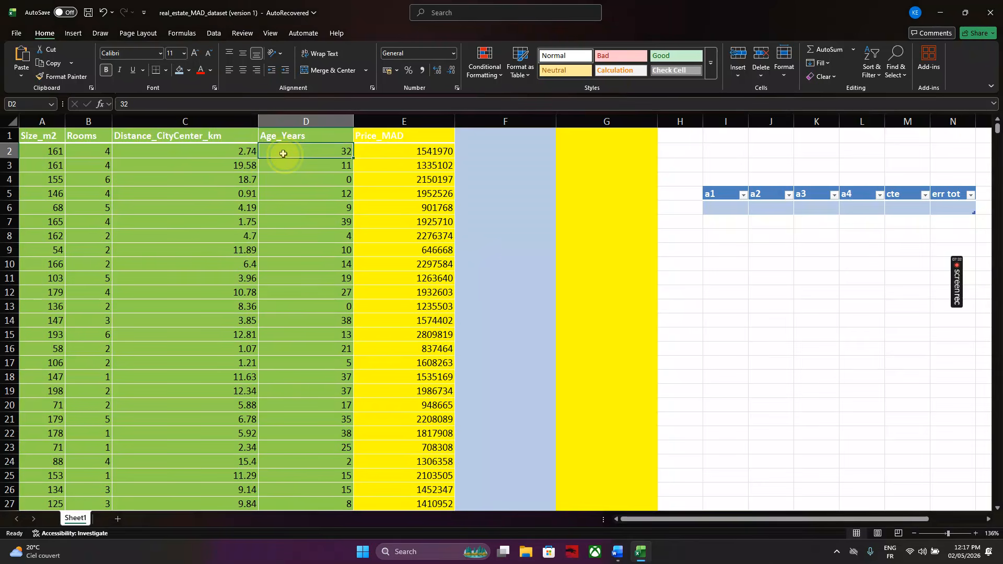
left_click(61, 76)
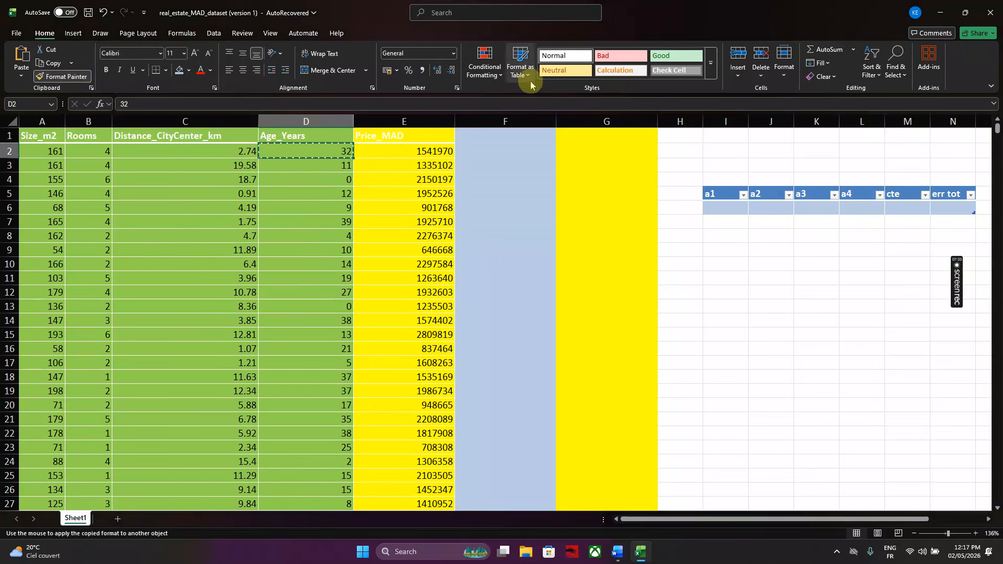
left_click(498, 120)
left_click(208, 164)
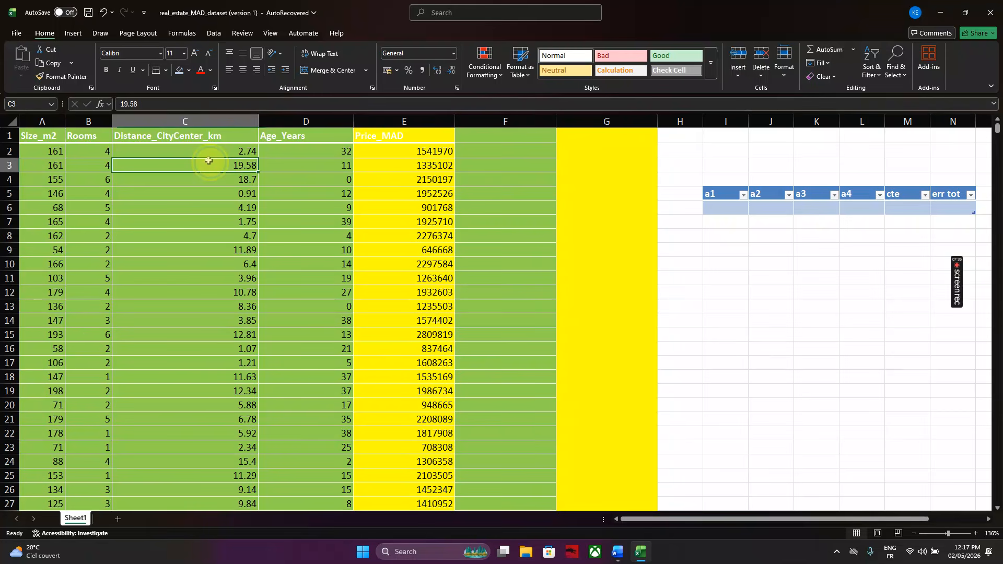
left_click(63, 76)
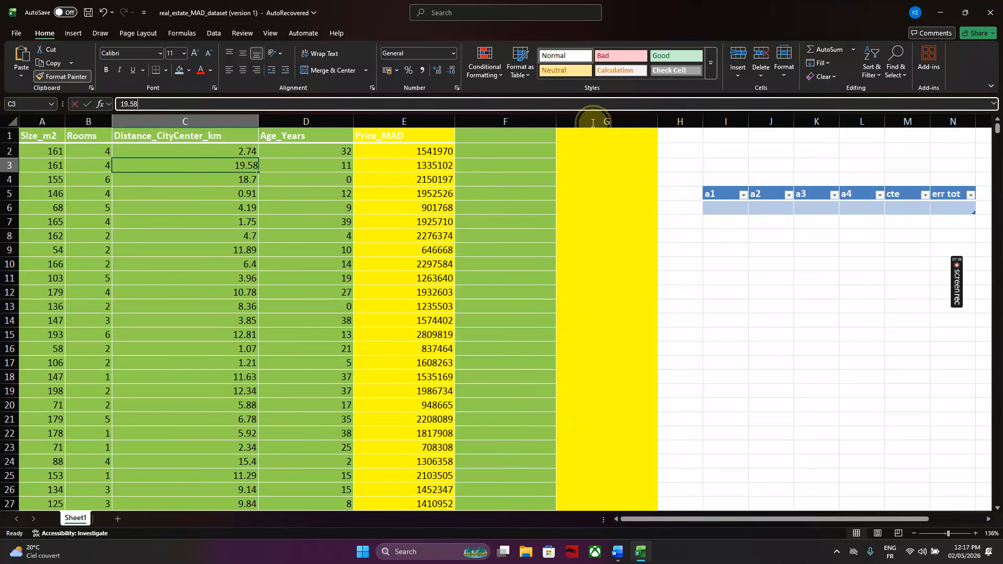
left_click(600, 121)
key("ctrl+z")
- Copy the formatting of Age_Years cell D3 onto the whole of column G
left_click(313, 165)
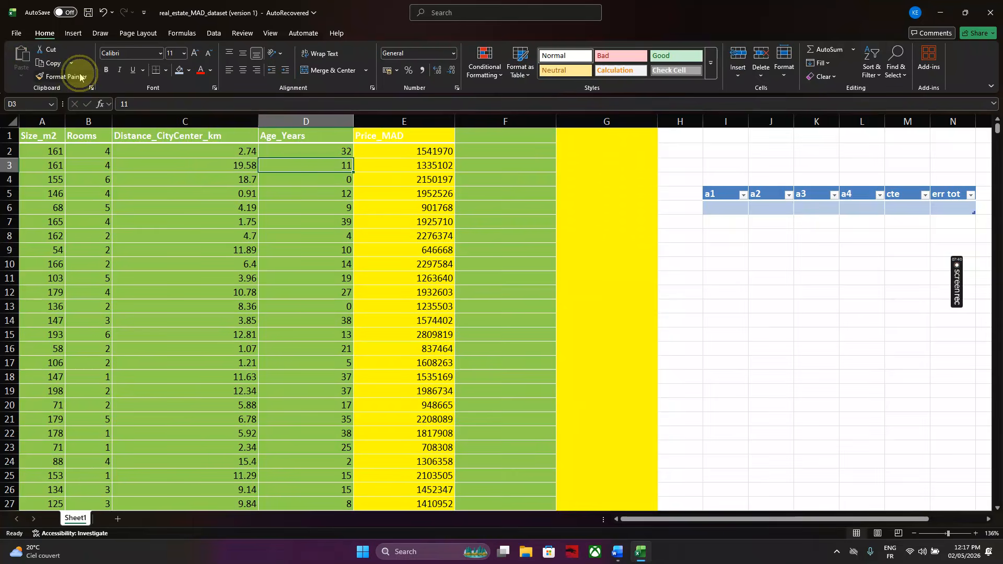
left_click(79, 75)
left_click(624, 122)
left_click(587, 174)
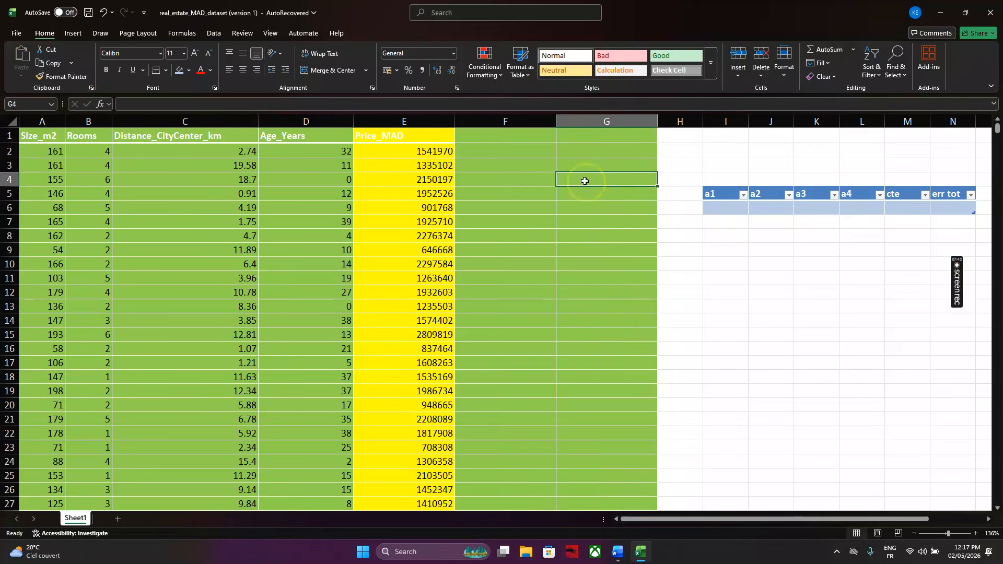
- Apply the light blue fill to the whole of column F again
left_click(515, 122)
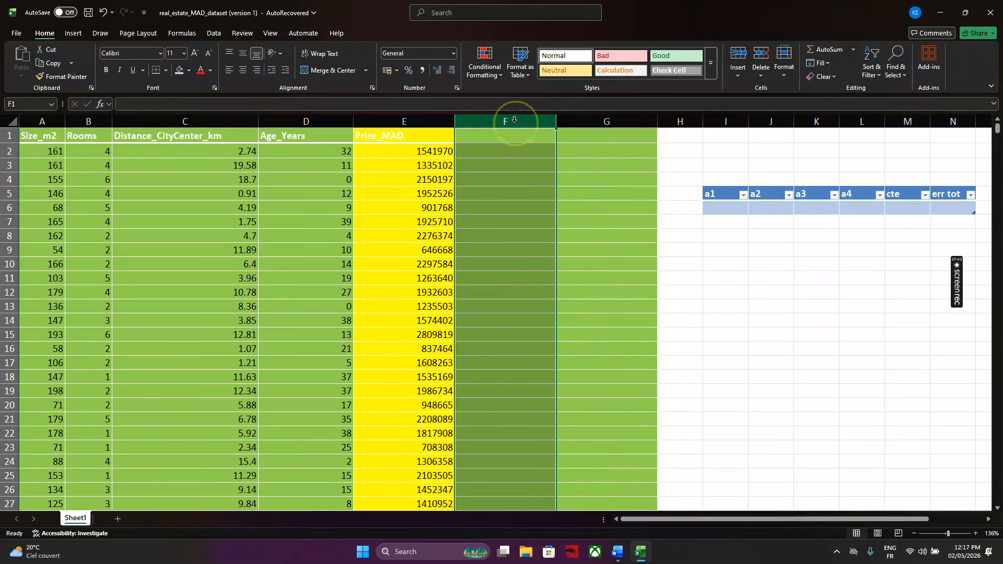
left_click(179, 70)
left_click(499, 191)
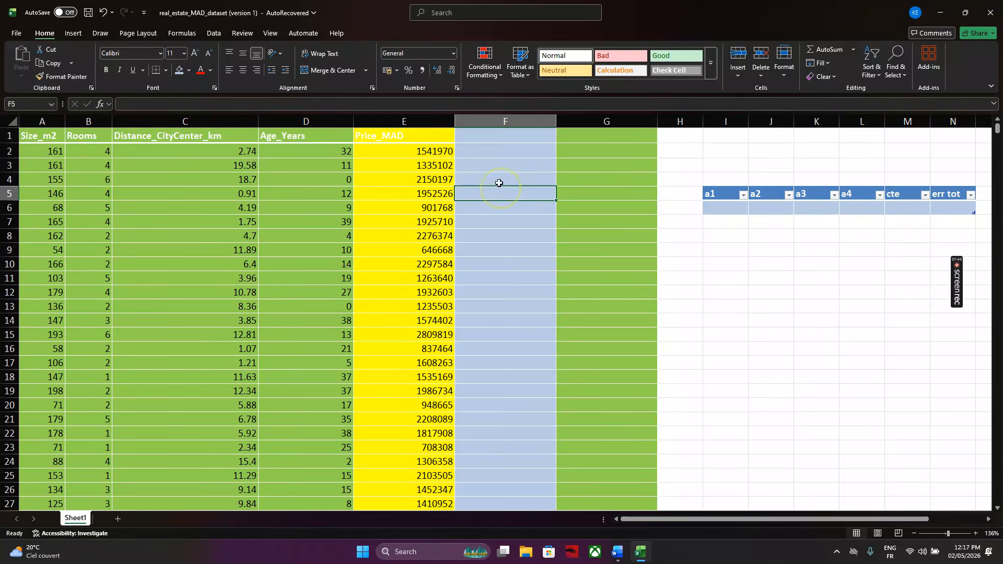
- Enter the header "prix predit" in cell F1 of the light blue column
left_click(476, 137)
type("pr")
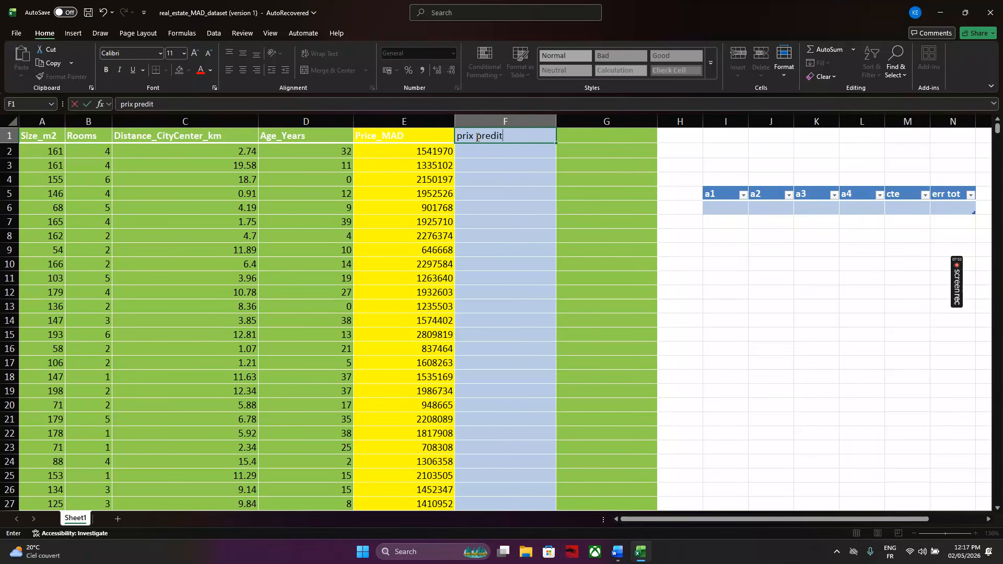
type("ix predit")
left_click(605, 168)
left_click(527, 153)
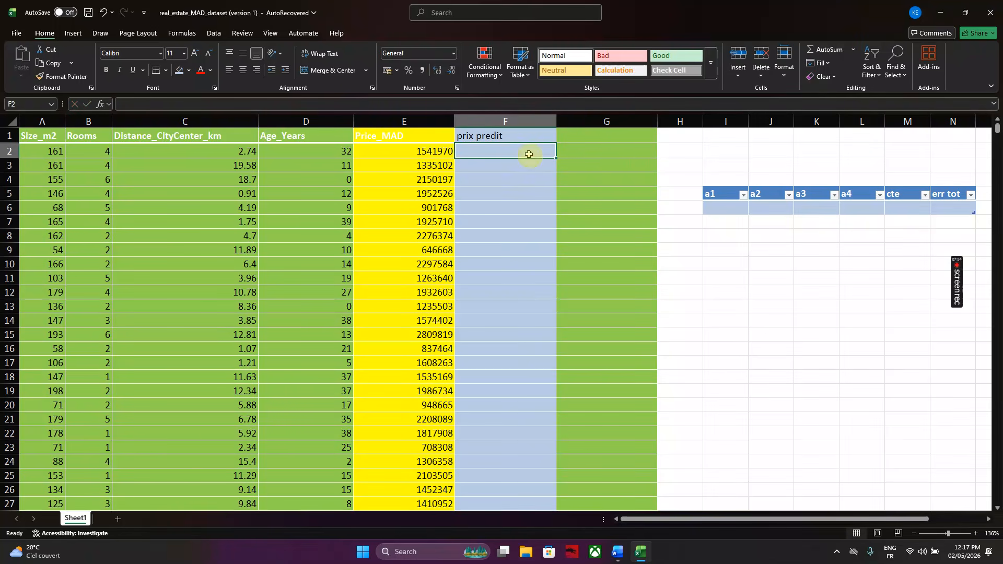
- Enter the starting coefficients a1 = 2, a2 = 3, a3 = 5, a4 = 4 and cte = 1 in row 6 of the coefficient table
left_click(738, 211)
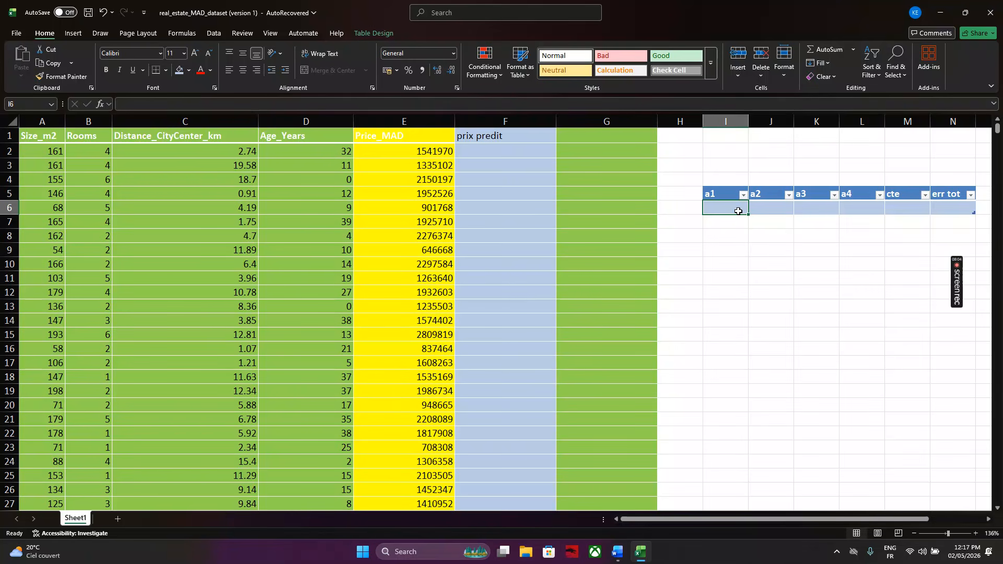
type("2")
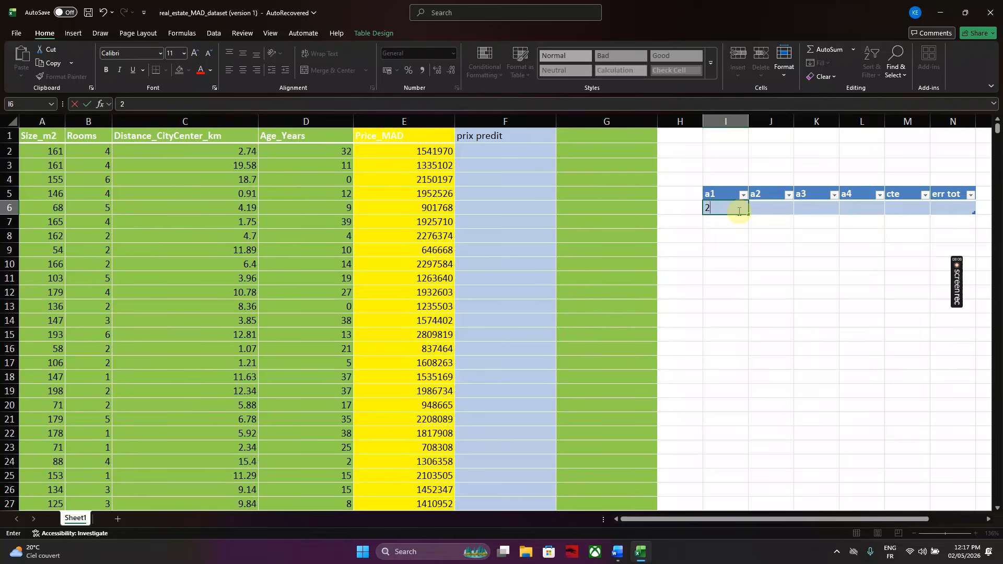
left_click(769, 208)
type("3")
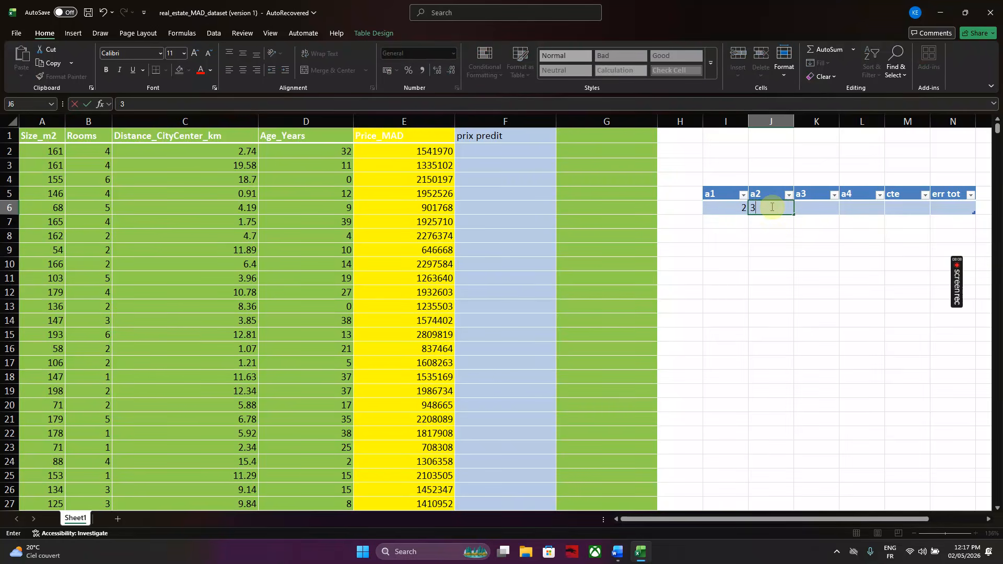
left_click(823, 206)
type("5")
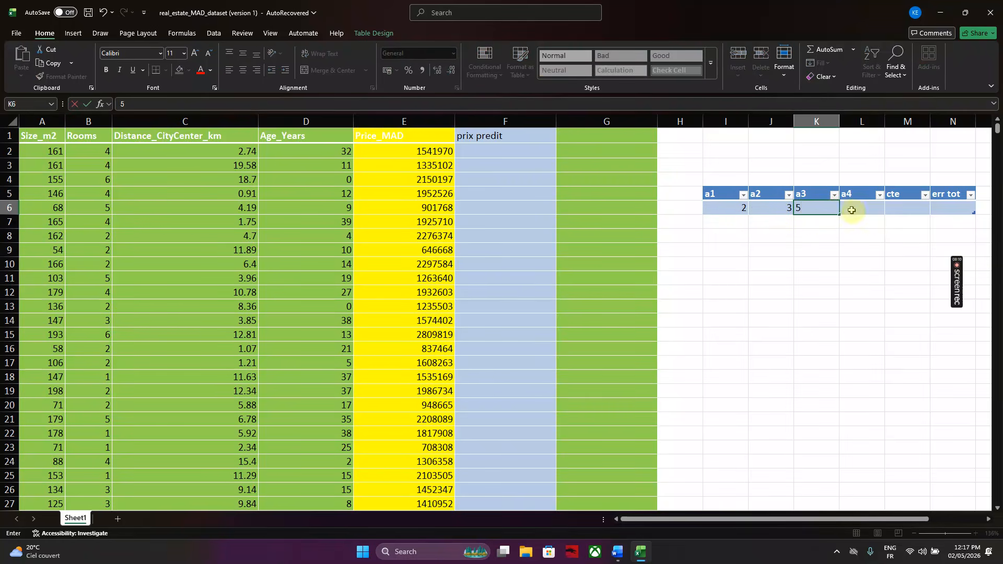
left_click(848, 207)
type("4")
left_click(893, 207)
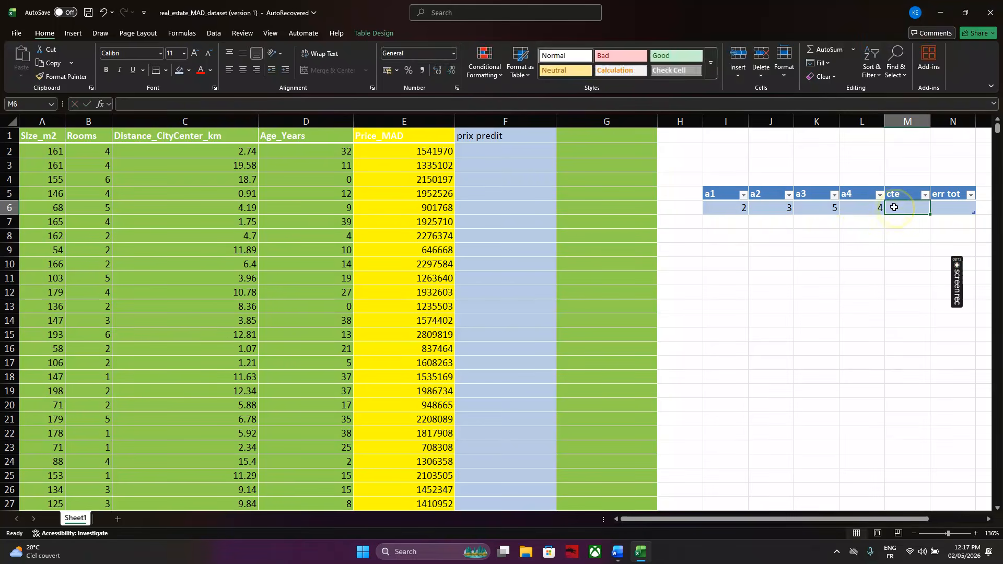
type("1")
left_click(825, 231)
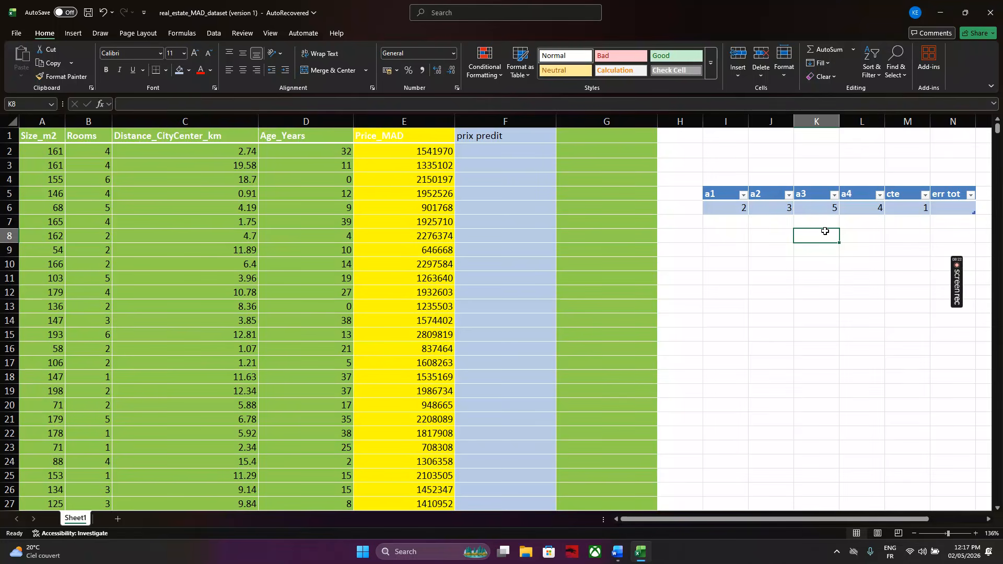
- Begin the predicted price formula in F2 with a1 times Size_m2 (A2) plus a2 times Rooms (B2)
left_click(504, 151)
type("=")
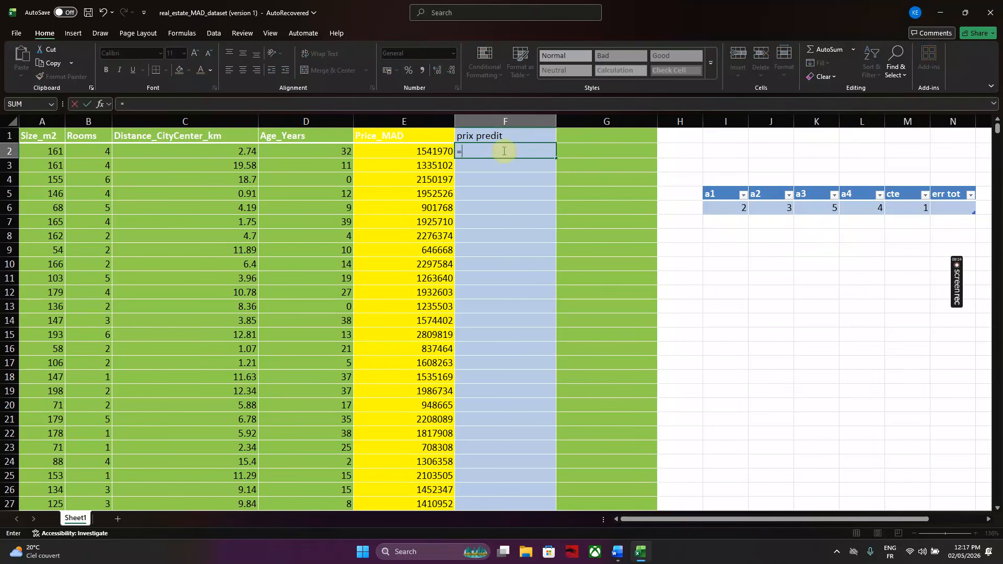
left_click(728, 208)
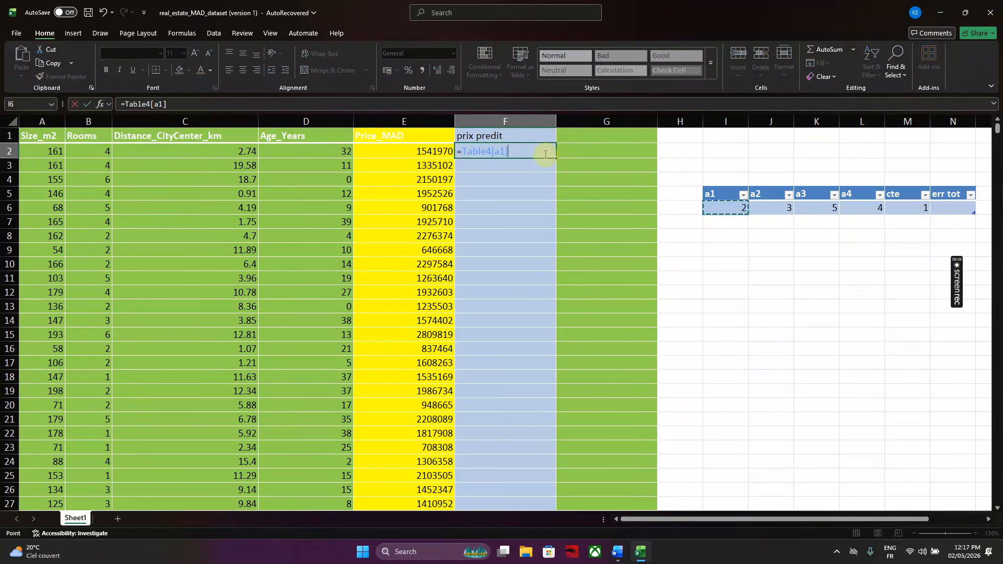
type("*")
left_click(49, 152)
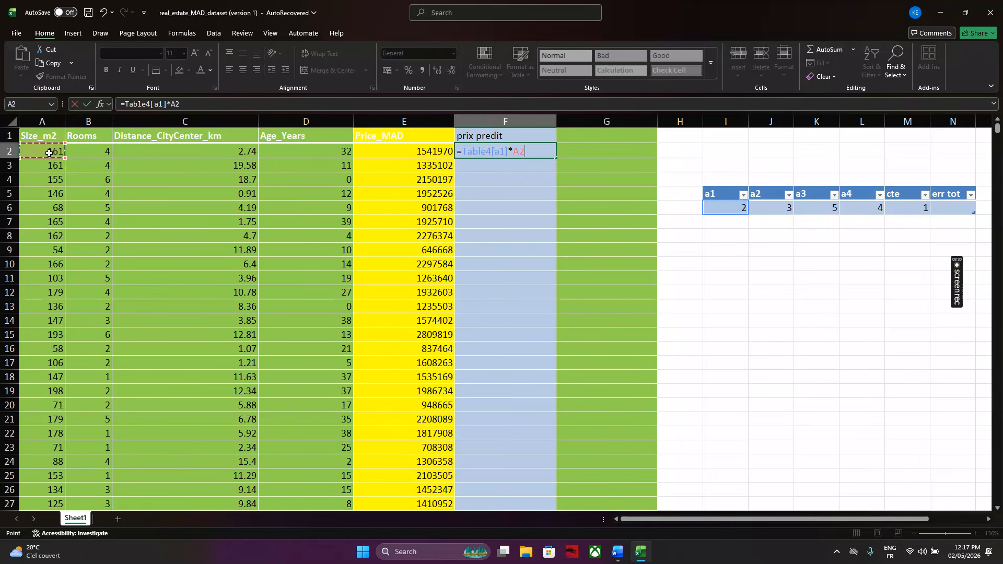
type("+")
left_click(771, 209)
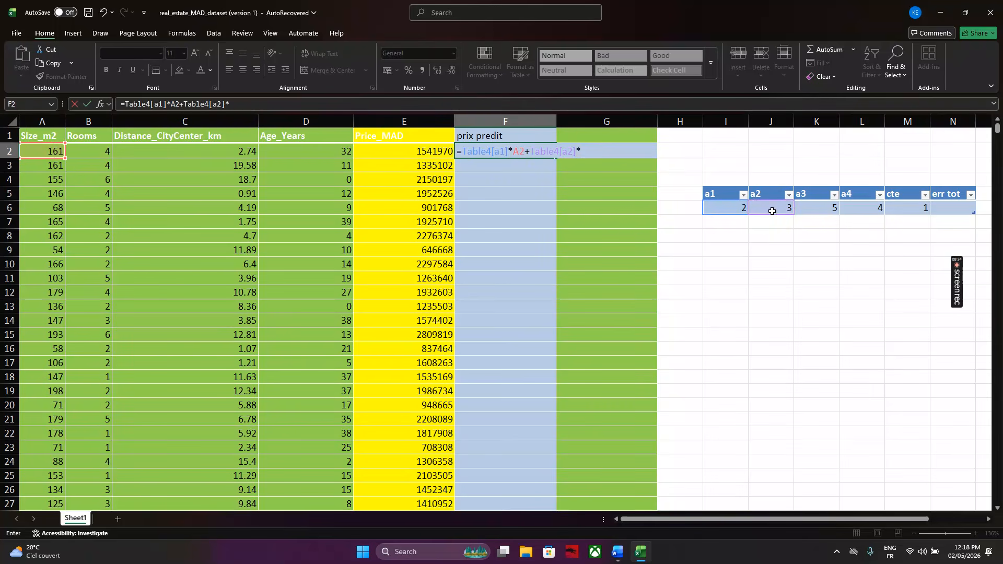
type("*")
left_click(89, 155)
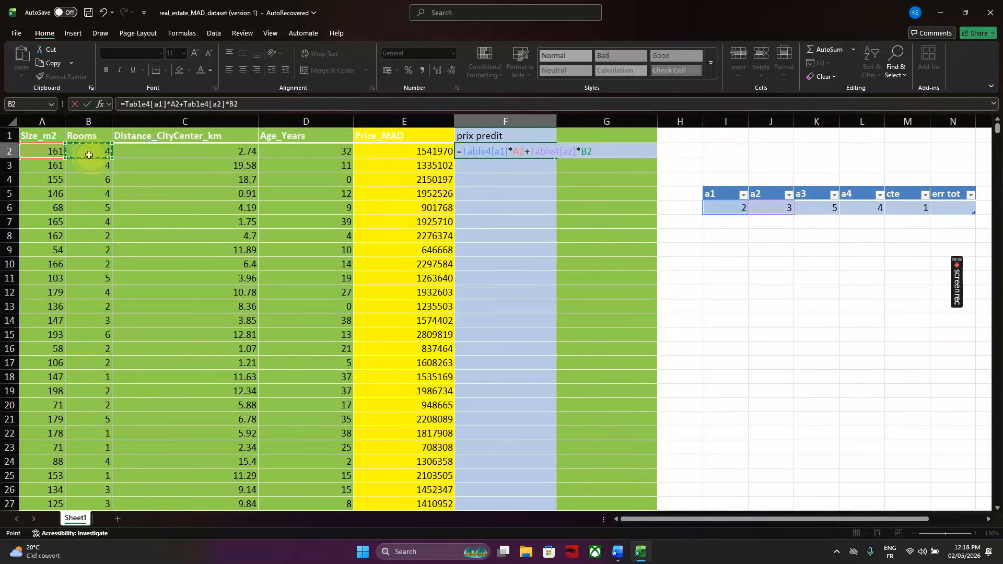
- Complete the F2 formula by adding a3 times C2, a4 times D2 and the constant cte
type("+")
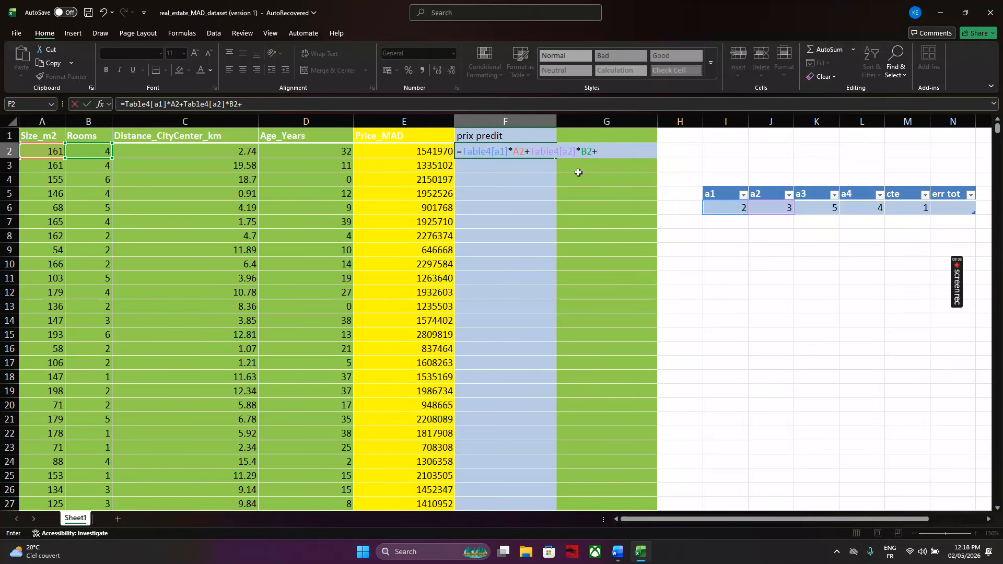
left_click(831, 211)
type("*")
left_click(204, 151)
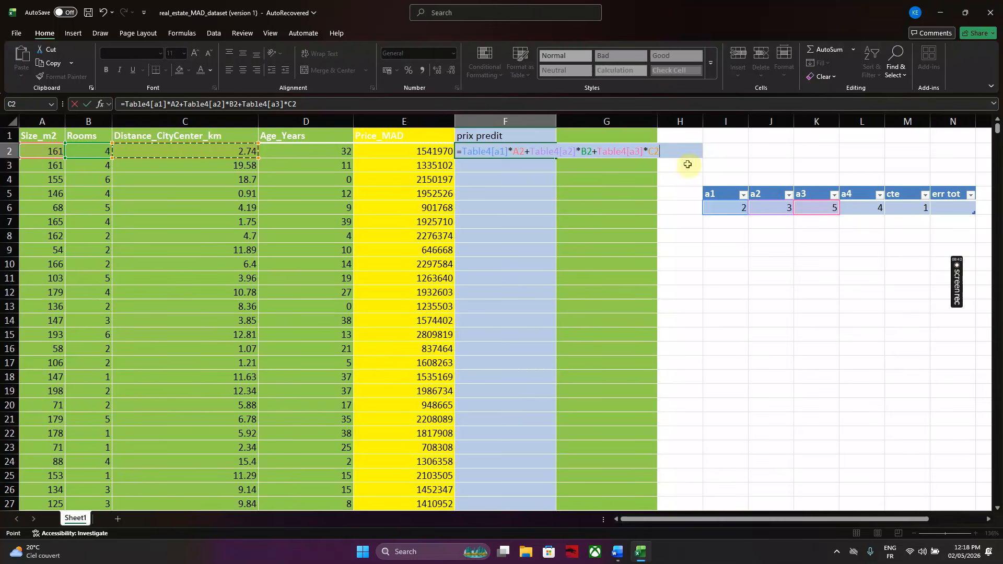
type("+")
left_click(873, 212)
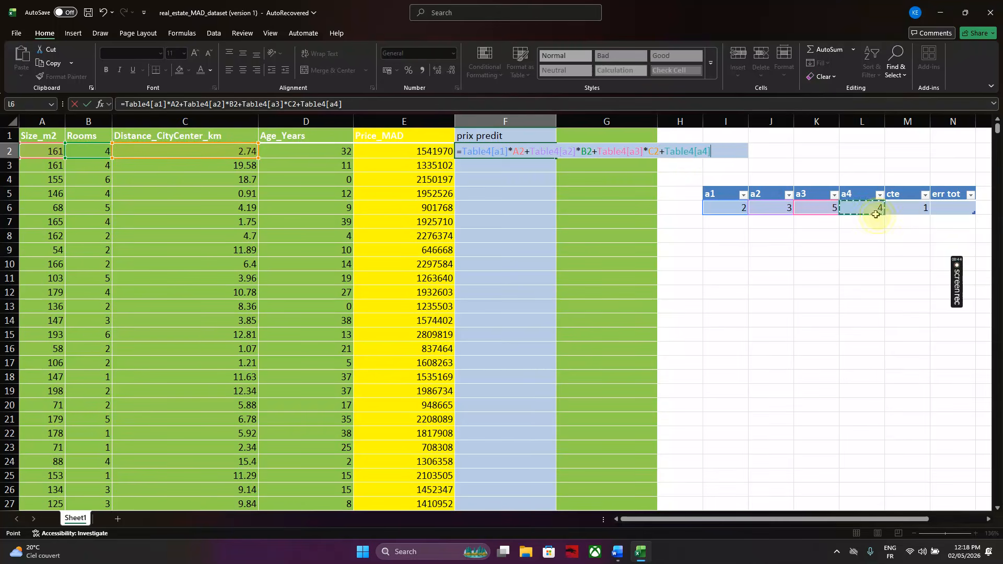
type("*")
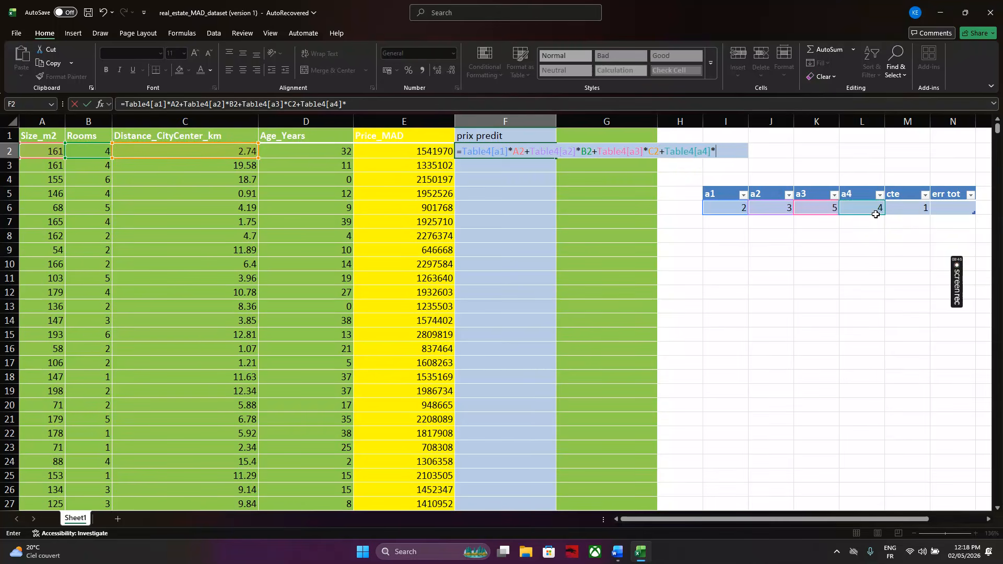
left_click(321, 151)
type("+")
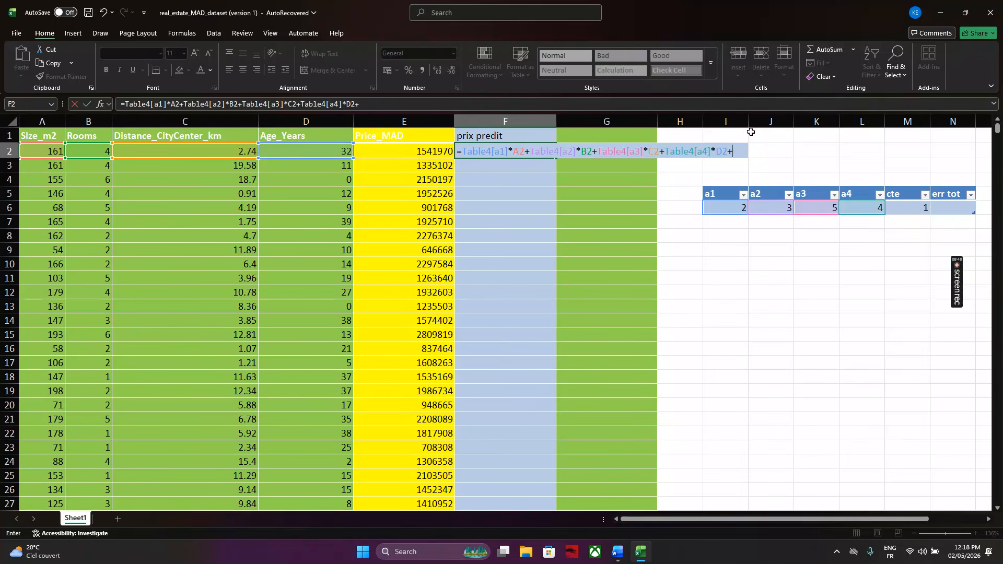
left_click(897, 207)
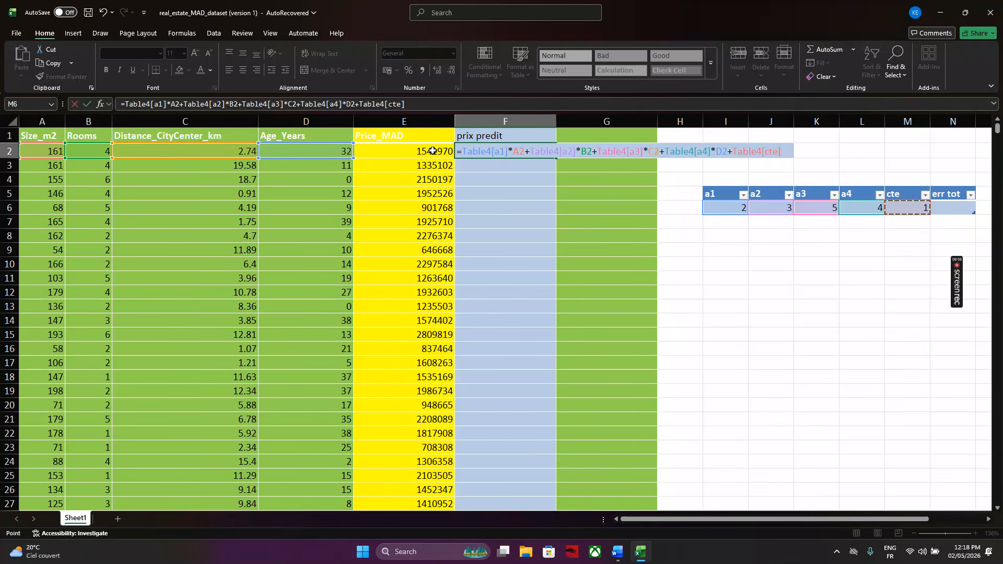
key("Return")
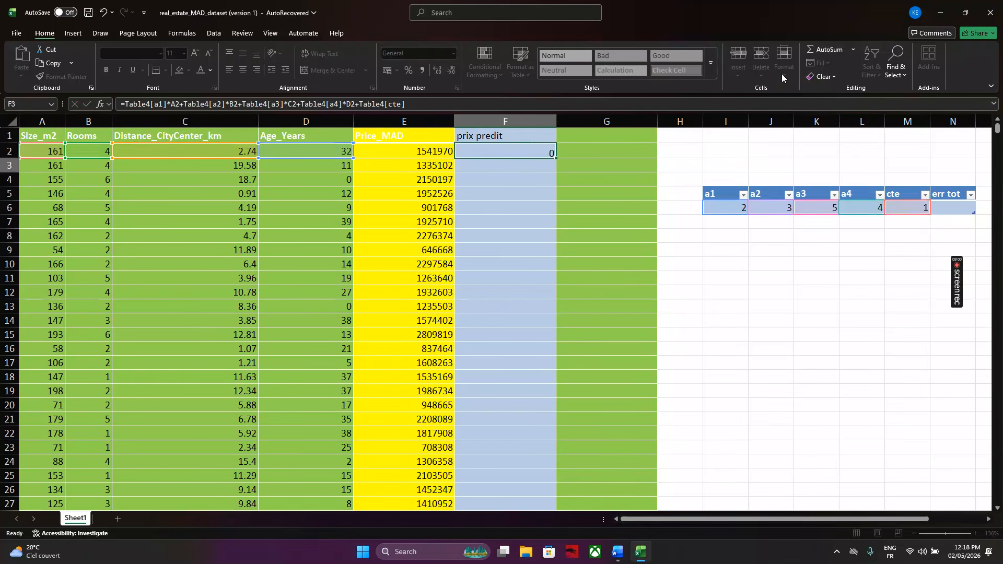
- Fill the predicted price formula from F2 down to row 1001 and check the end of the column
left_click(544, 153)
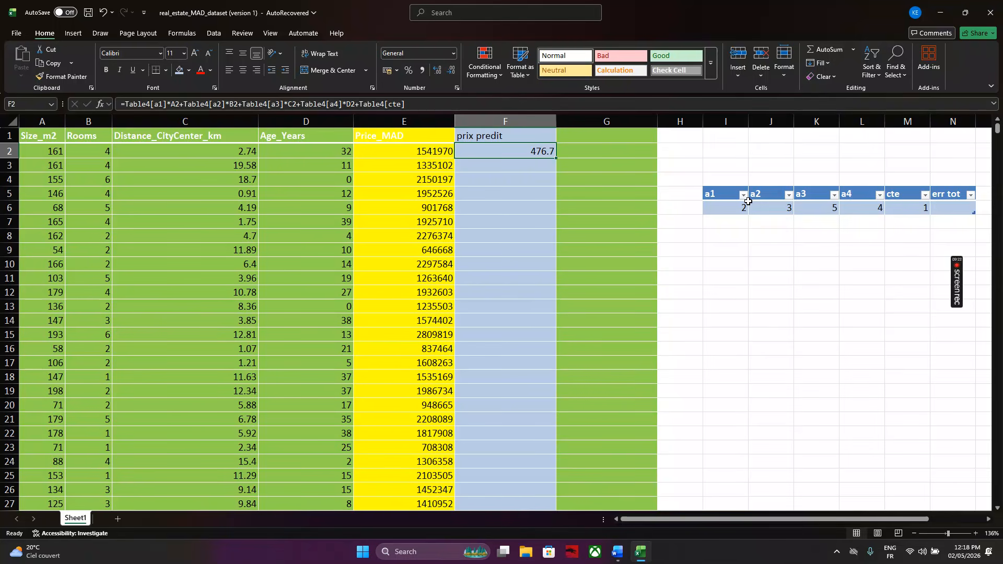
double_click(555, 157)
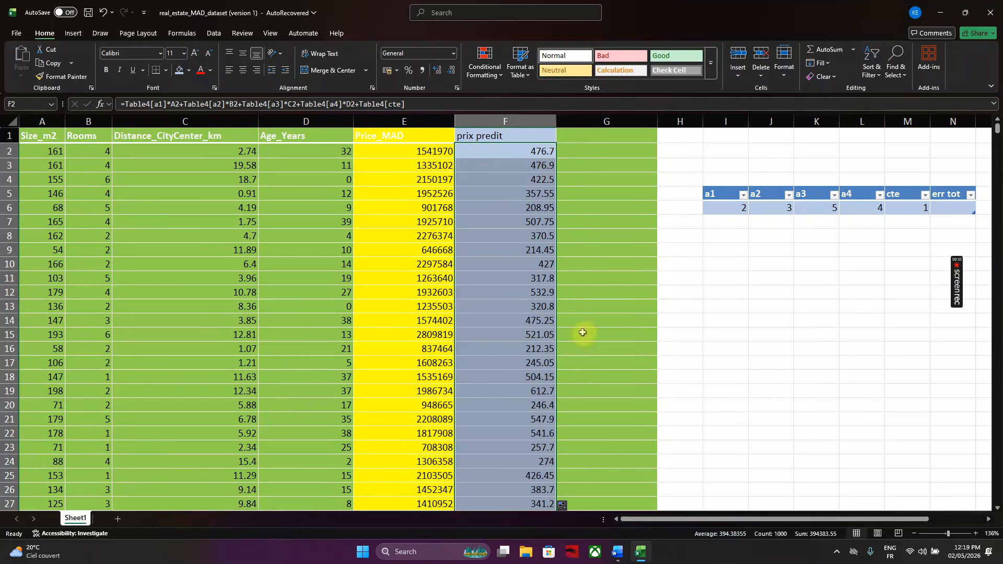
left_click(996, 136)
left_click_drag(996, 137, 992, 543)
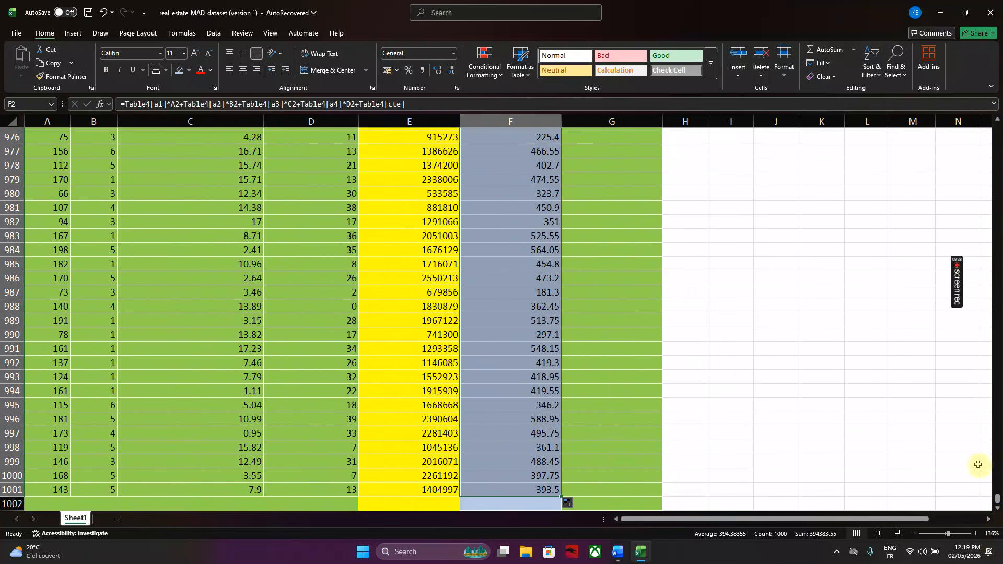
left_click_drag(997, 501, 997, 125)
- Enter the header "Err ind" in cell G1
left_click(600, 135)
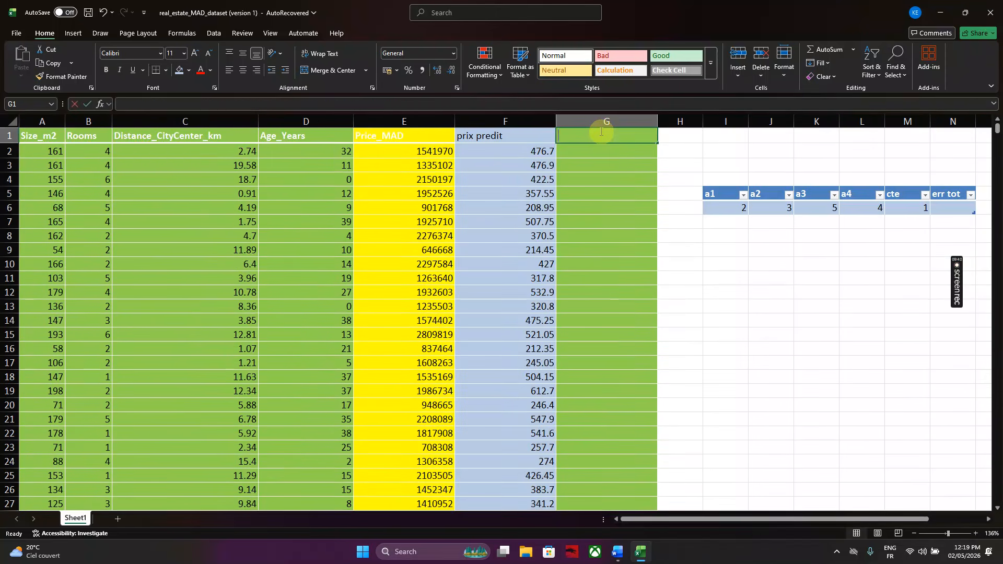
type("Err indi")
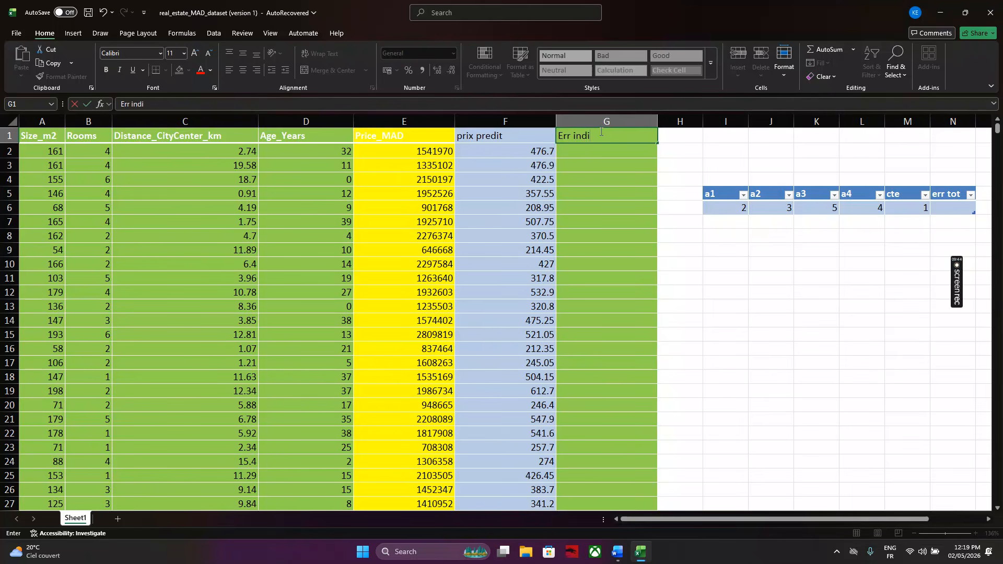
key("BackSpace")
key("Return")
- Enter the squared individual error formula =(F2-E2)^2 in cell G2
left_click(573, 152)
type("=")
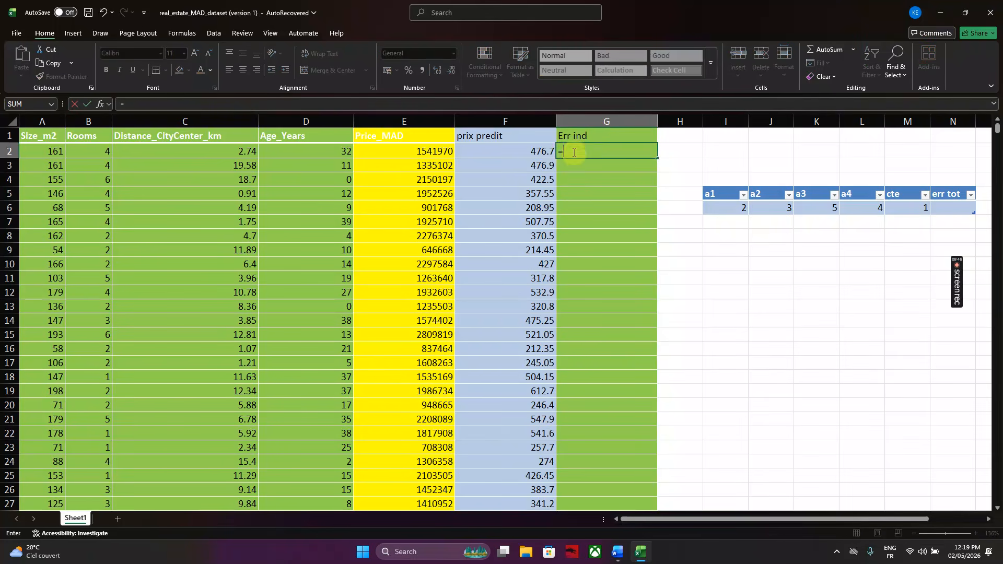
left_click(514, 151)
type("-")
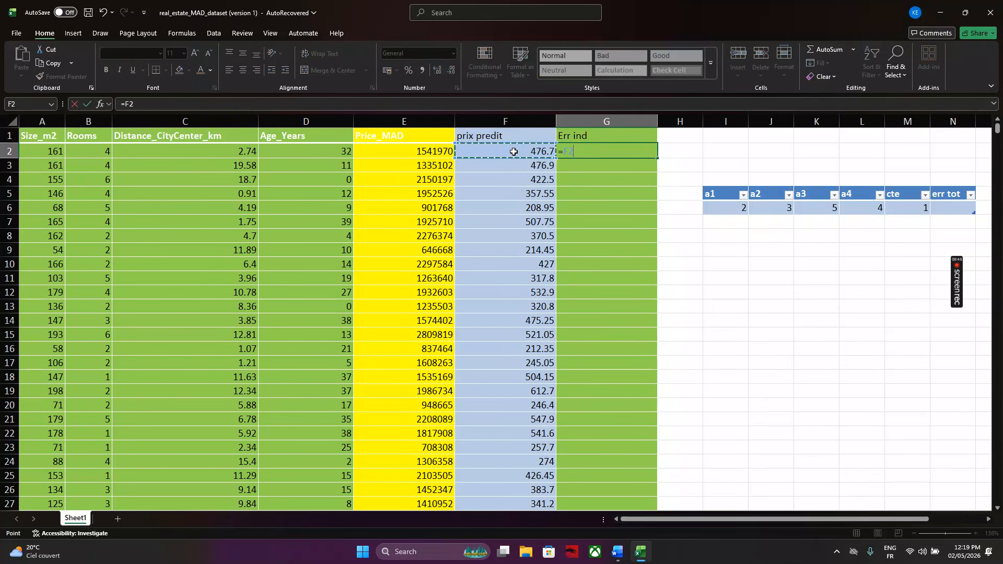
left_click(433, 153)
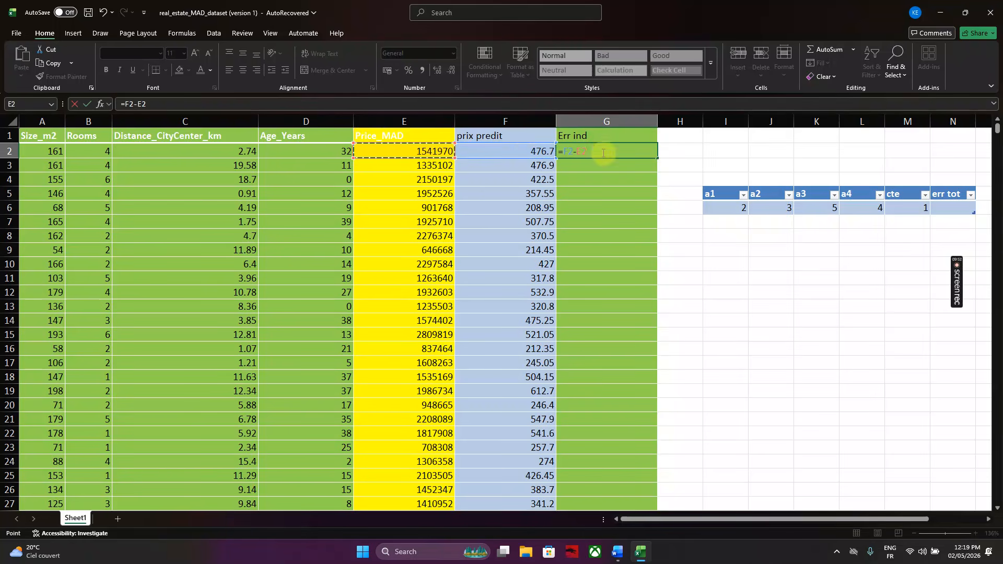
type(")")
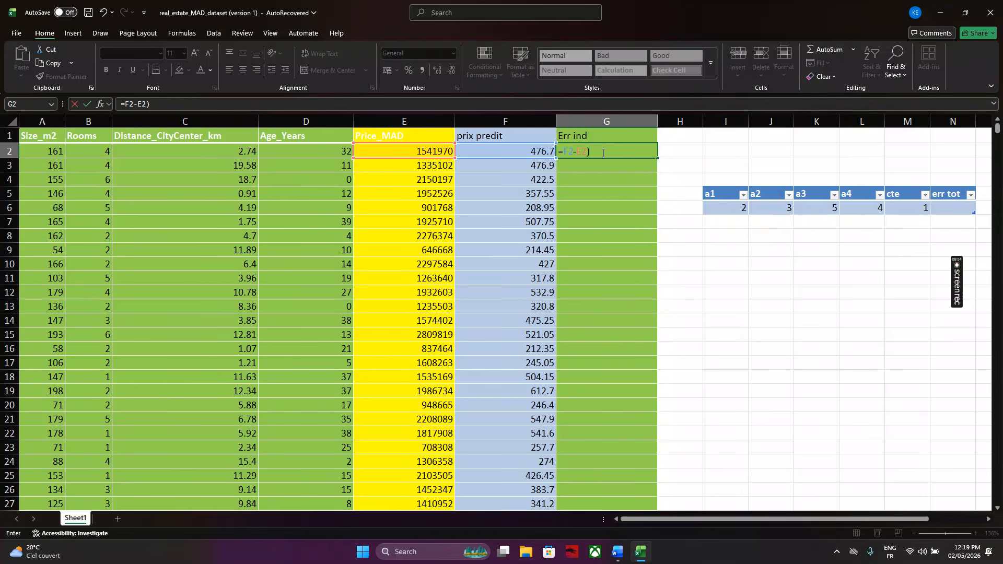
type("^^")
left_click(568, 153)
type("(")
key("Return")
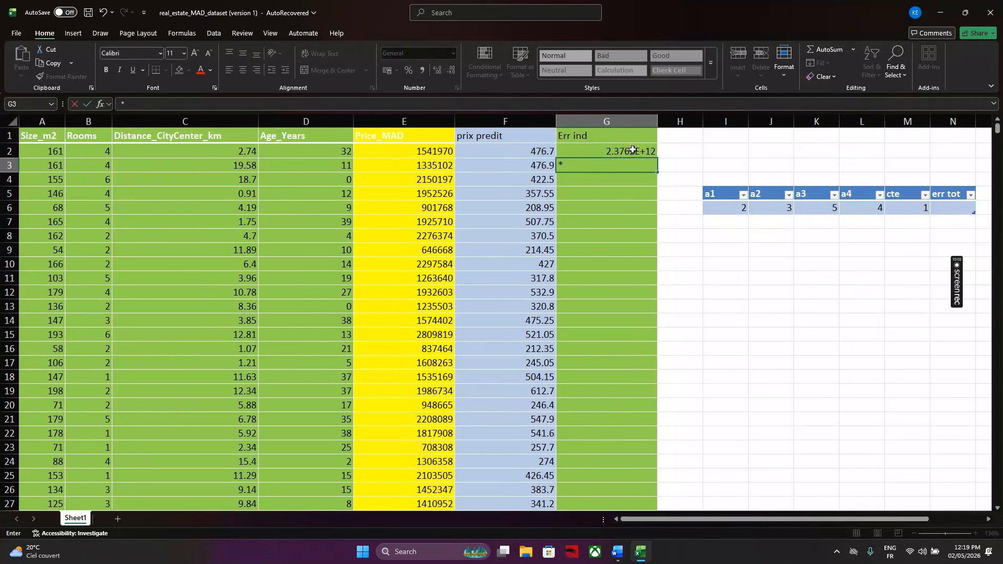
- Try to fill the squared error formula in G2 down the Err ind column
left_click(632, 150)
left_click(633, 151)
left_click(634, 151)
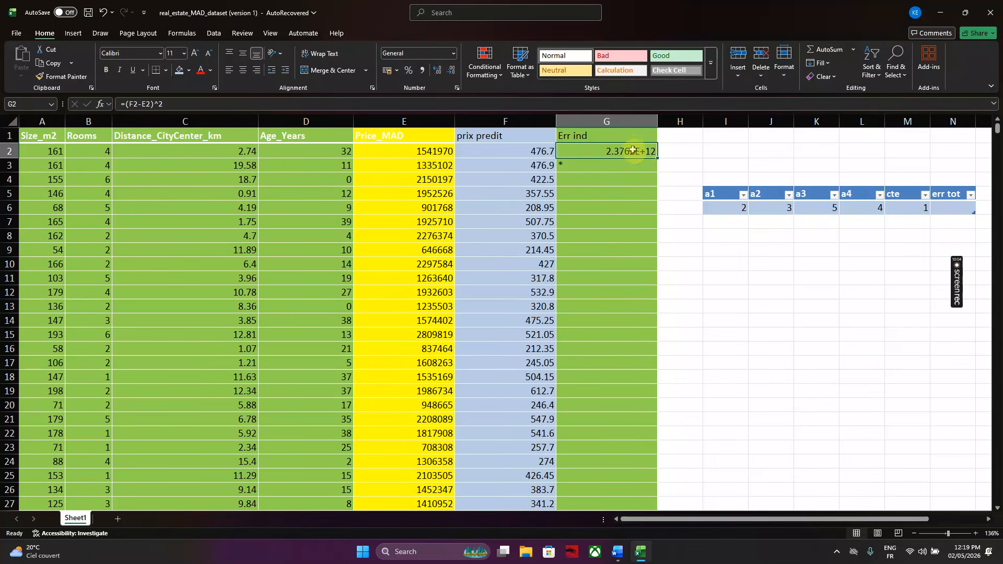
left_click(649, 151)
scroll(657, 157, "up", 5, "ctrl")
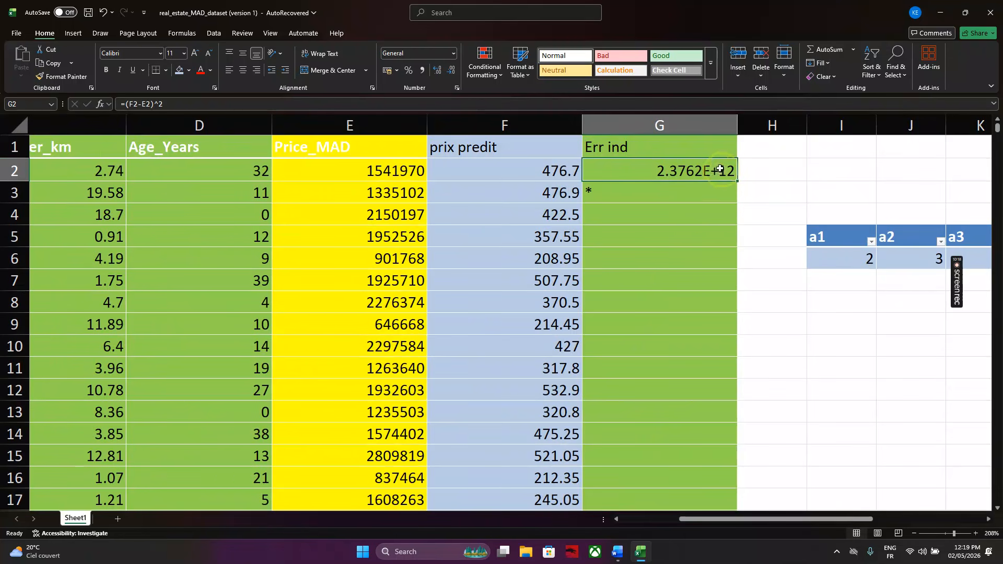
left_click(736, 182)
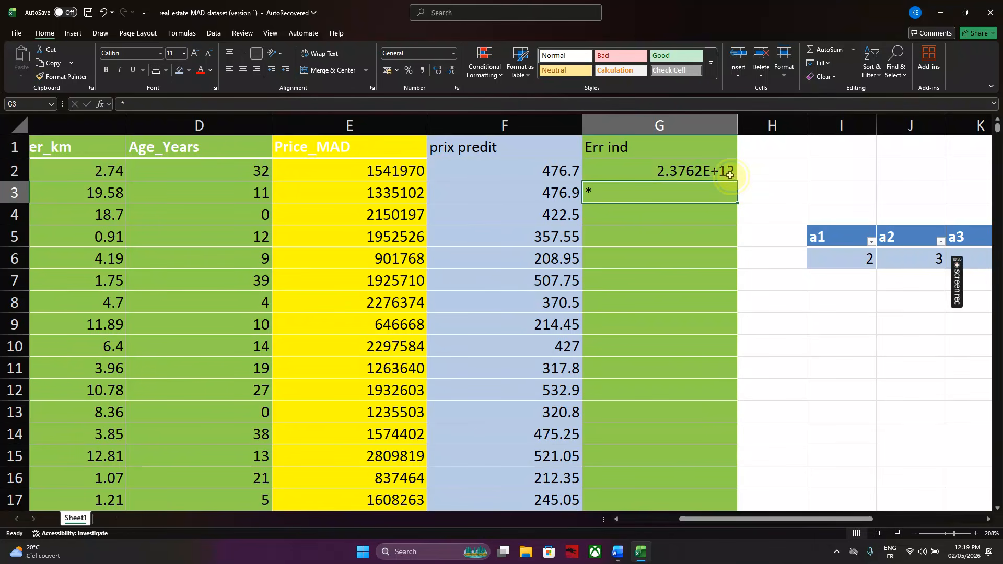
left_click(716, 171)
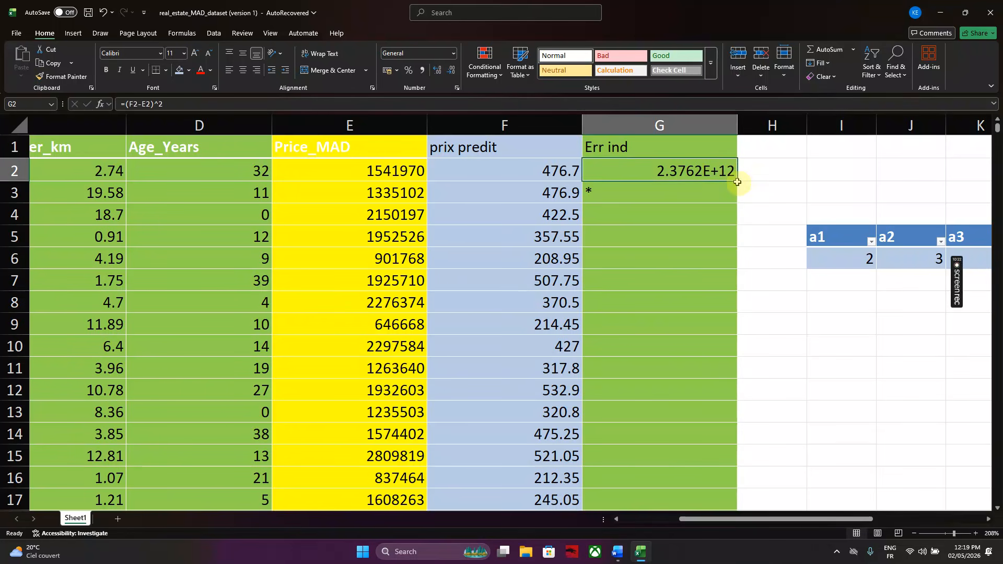
left_click(737, 183)
left_click(704, 167)
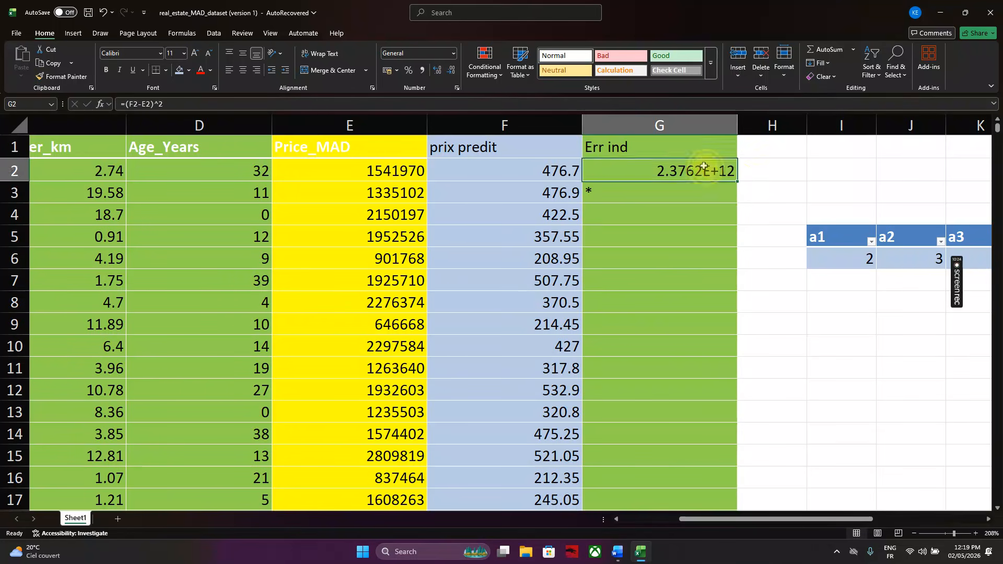
scroll(704, 166, "down", 7)
left_click(516, 156)
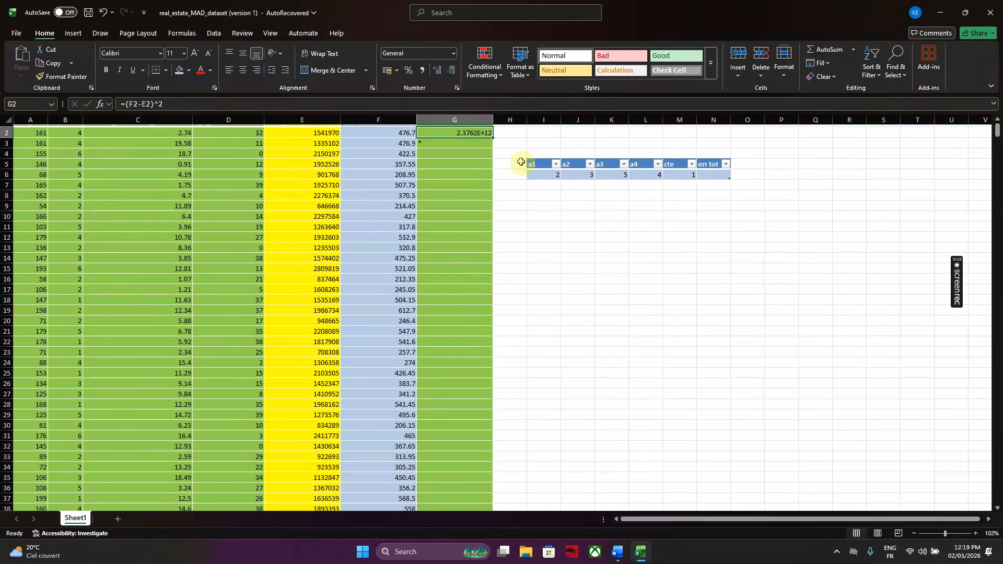
left_click(448, 133)
double_click(441, 134)
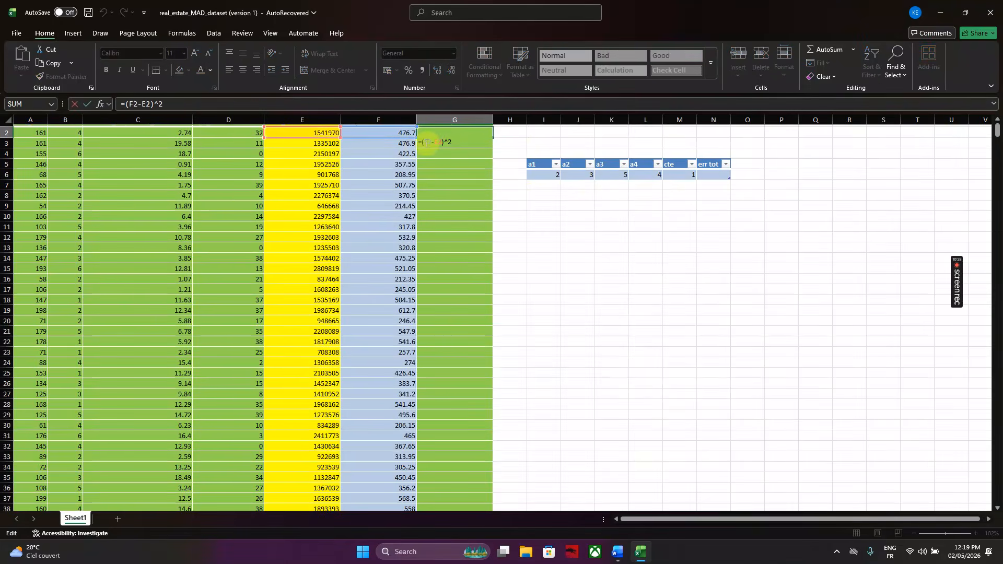
left_click(497, 158)
key("BackSpace")
key("BackSpace")
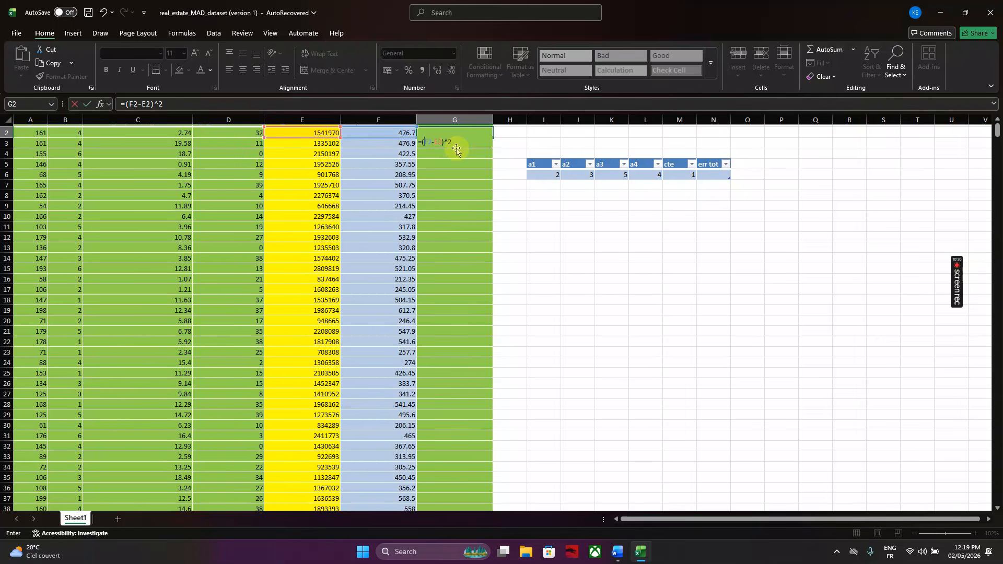
key("Up")
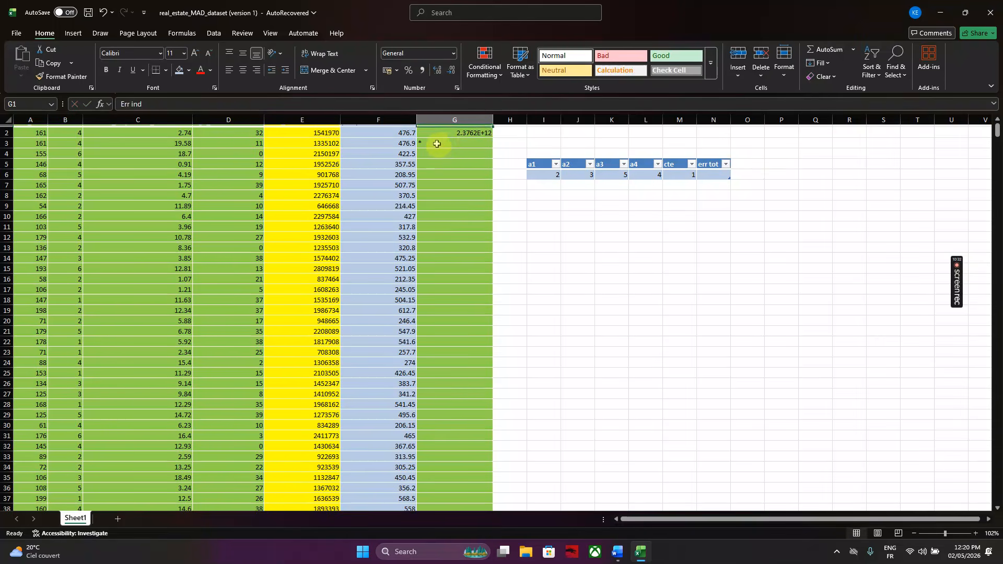
- Clear the stray asterisk from cell G3 in the Err ind column
double_click(441, 135)
left_click(480, 146)
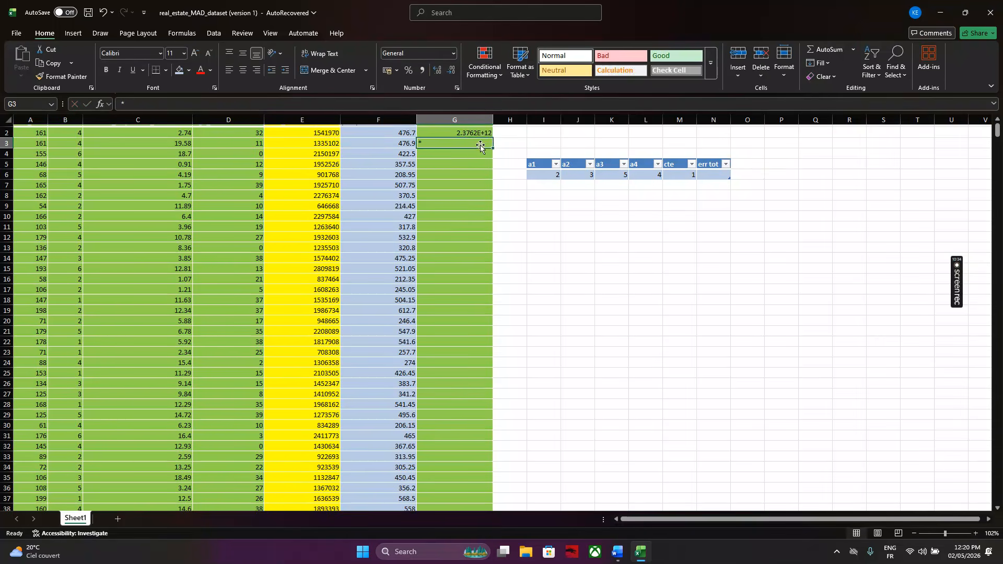
double_click(436, 146)
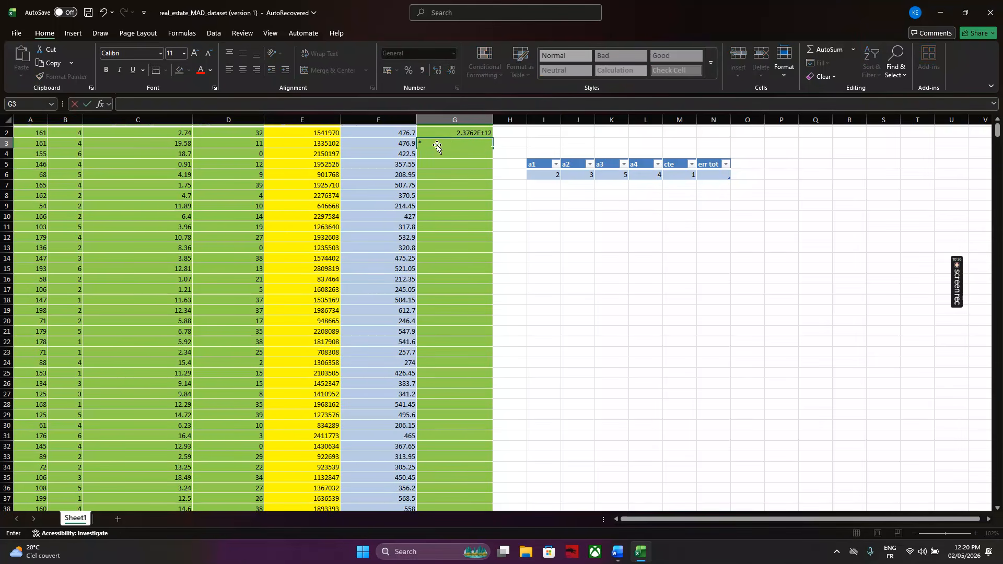
left_click(543, 196)
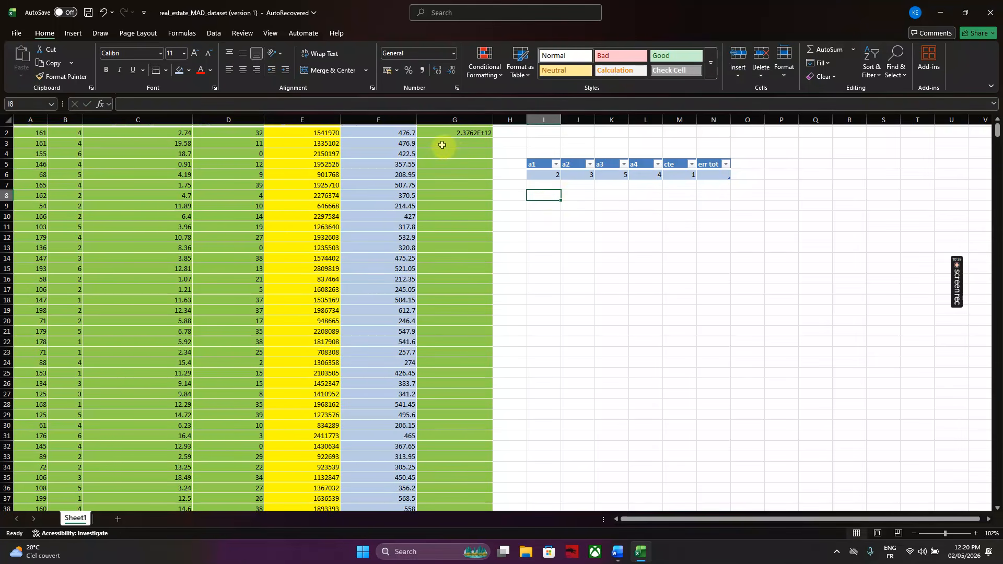
- Fill the squared error formula from G2 down the whole Err ind column and return to the first rows
left_click(449, 128)
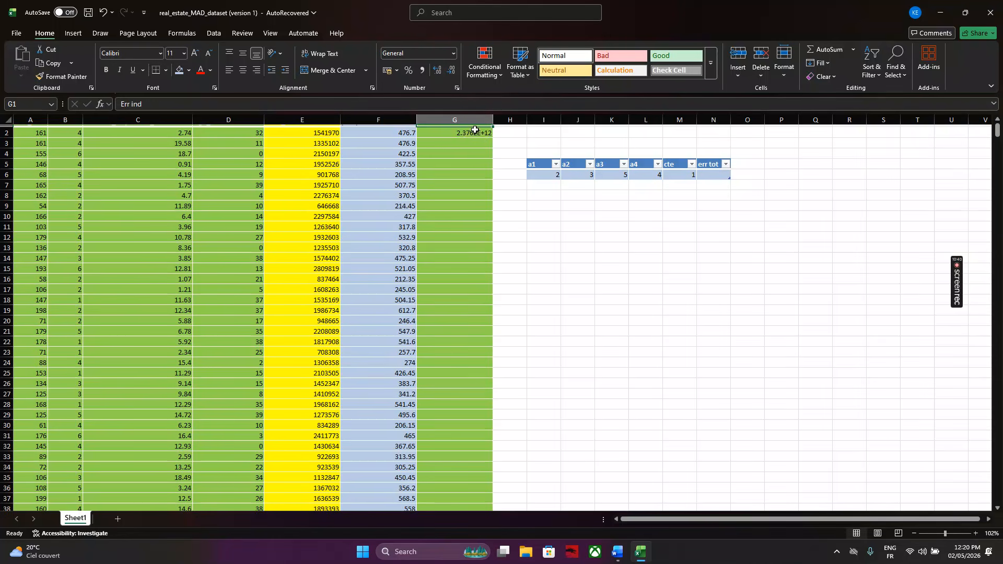
left_click(474, 135)
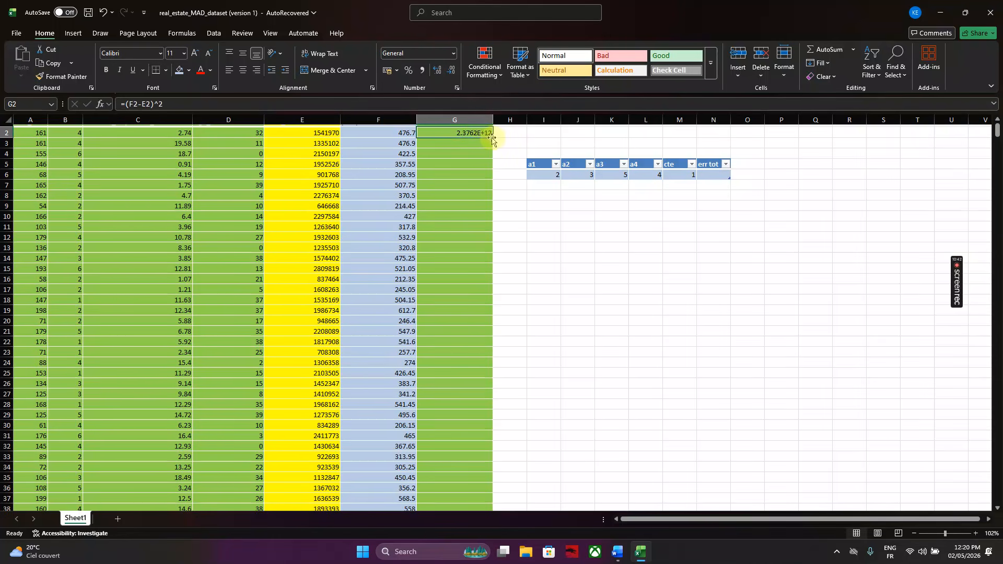
left_click(490, 128)
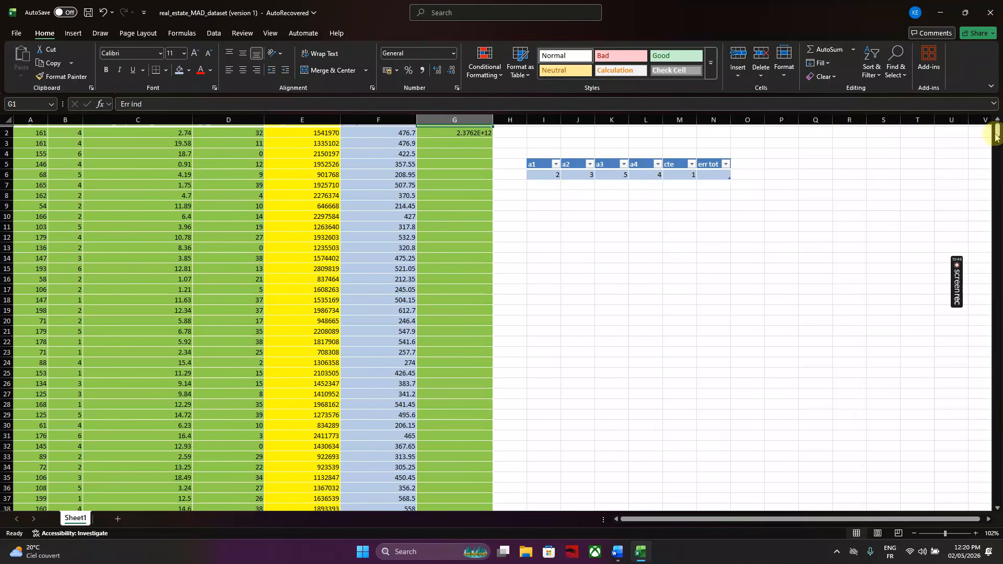
left_click(460, 148)
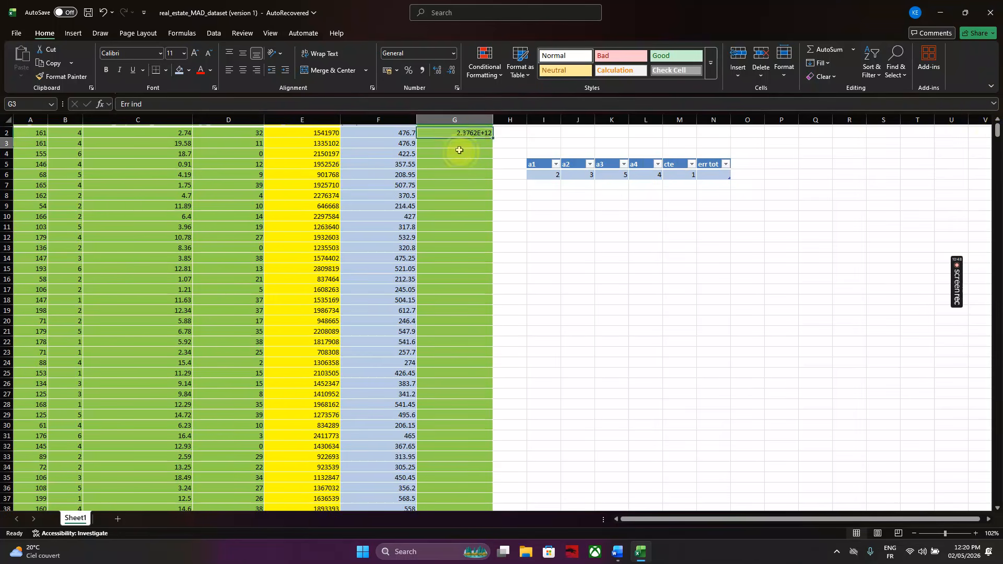
left_click(459, 150)
key("Up")
key("Up")
scroll(459, 150, "up", 5)
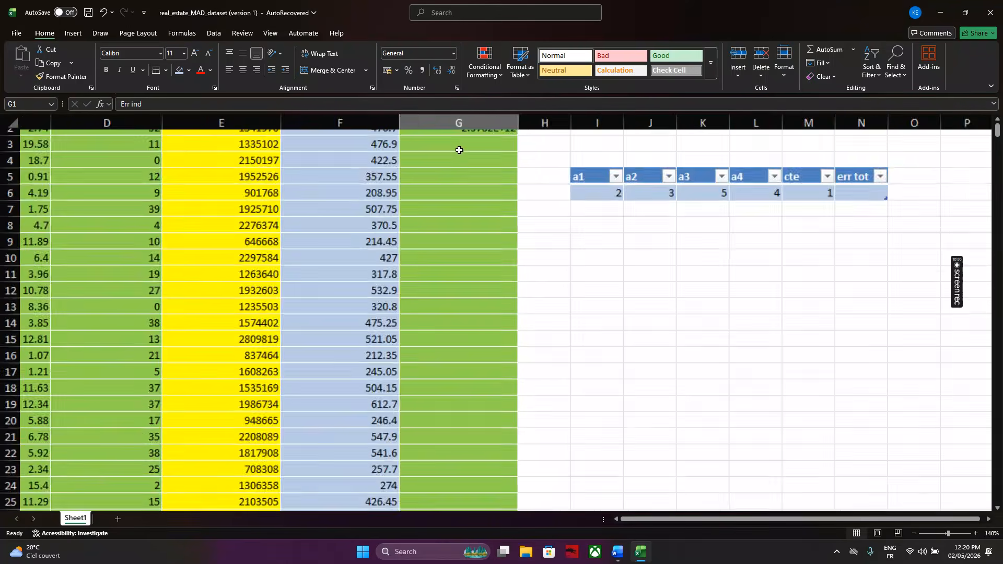
left_click(998, 121)
left_click(453, 160)
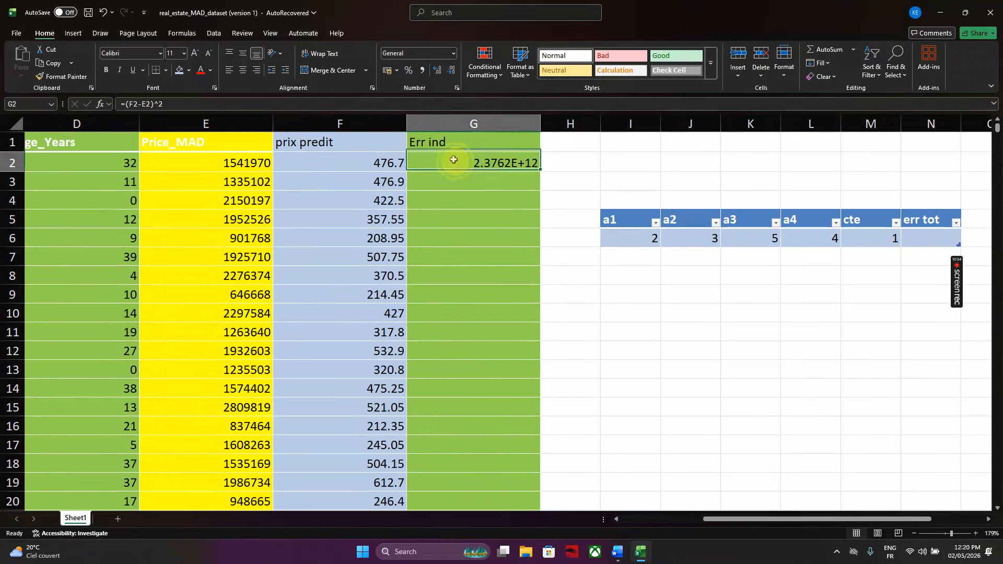
double_click(539, 172)
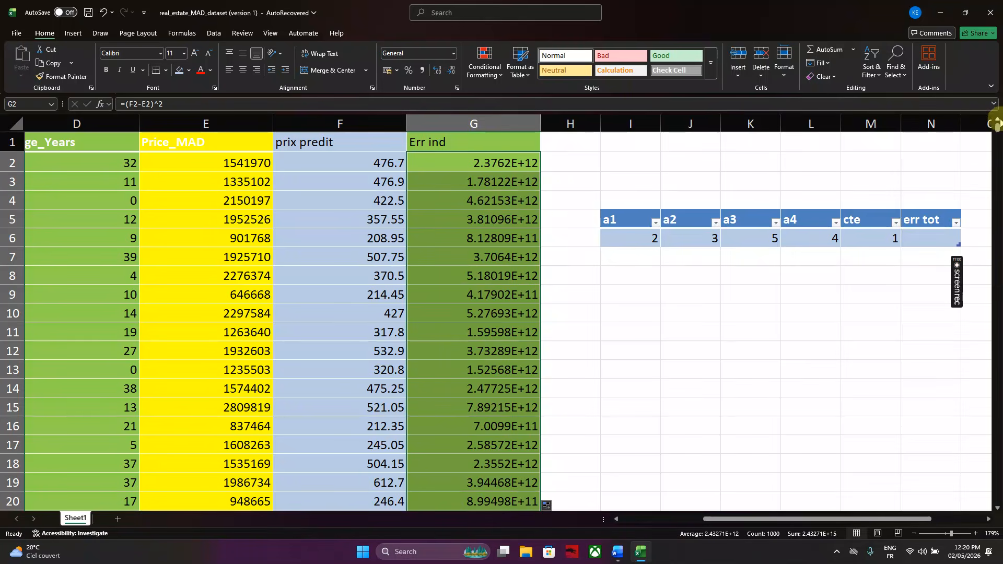
left_click_drag(996, 128, 967, 68)
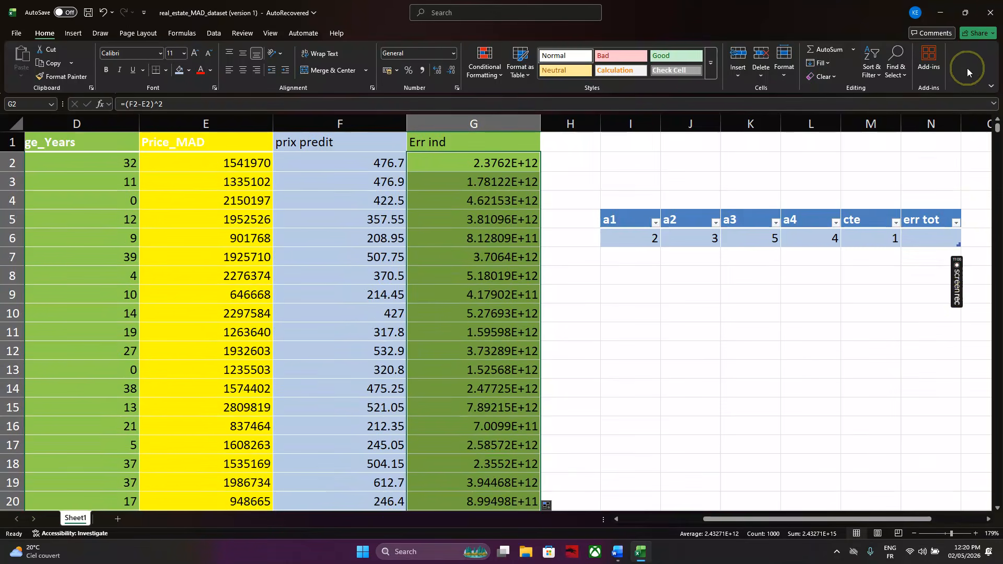
- Enter the formula =SUM(G:G) in cell N6 under the err tot header
left_click(929, 240)
type("=")
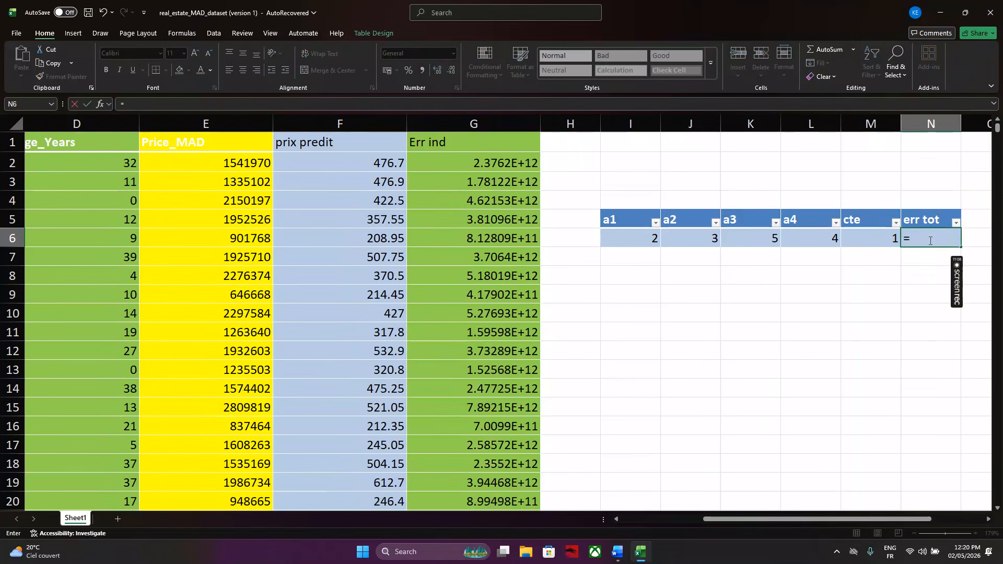
type("SUM")
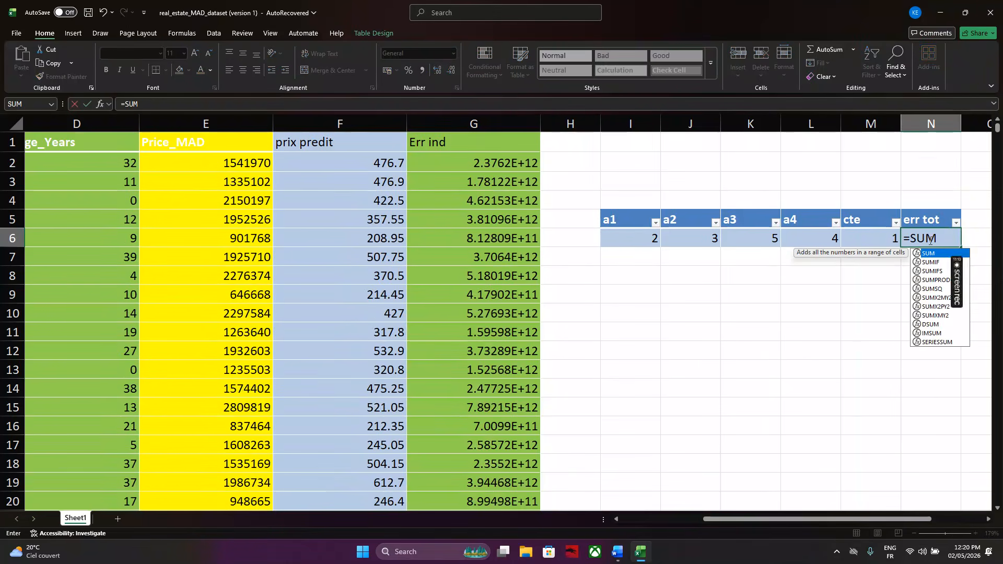
type("(")
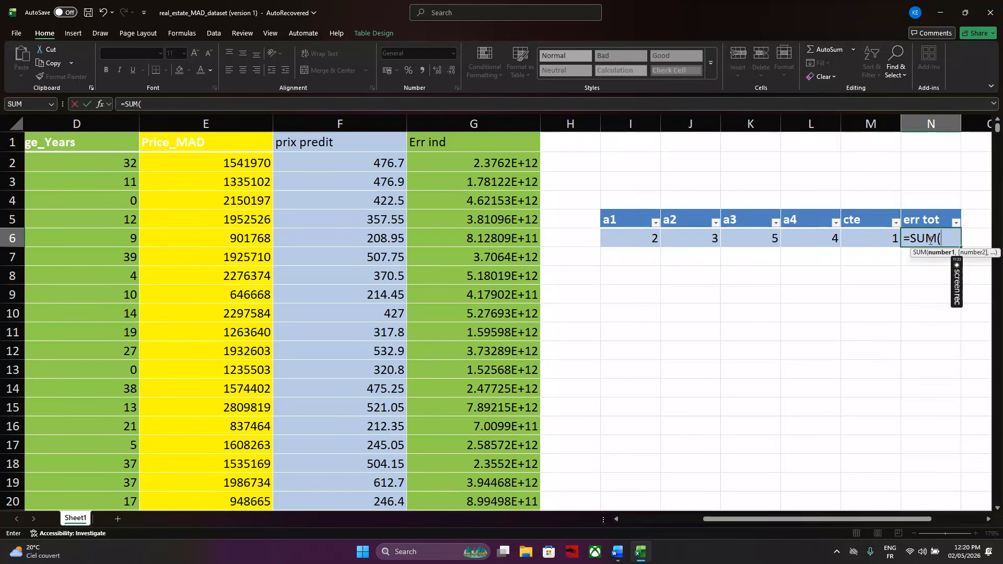
left_click(506, 123)
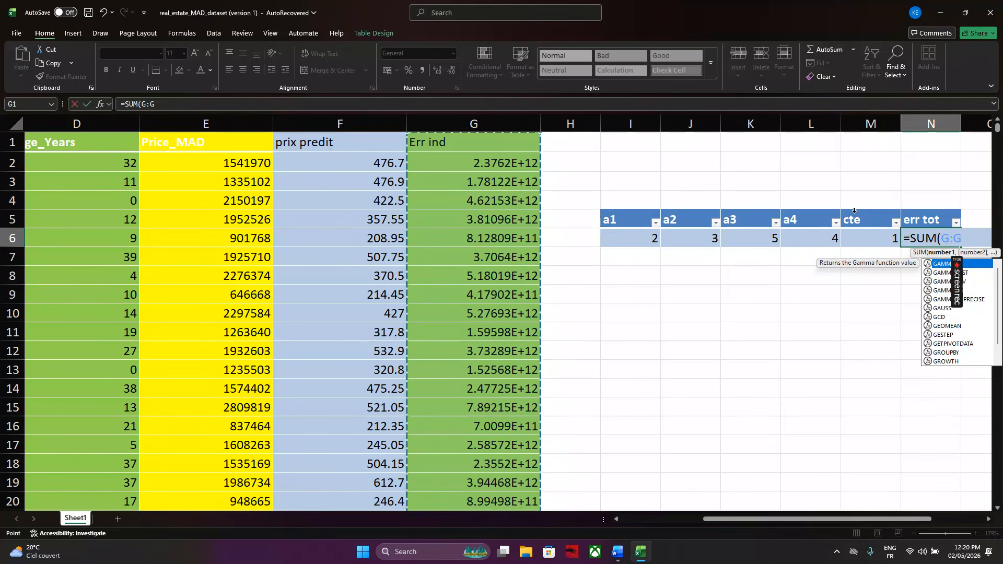
type(")")
key("Return")
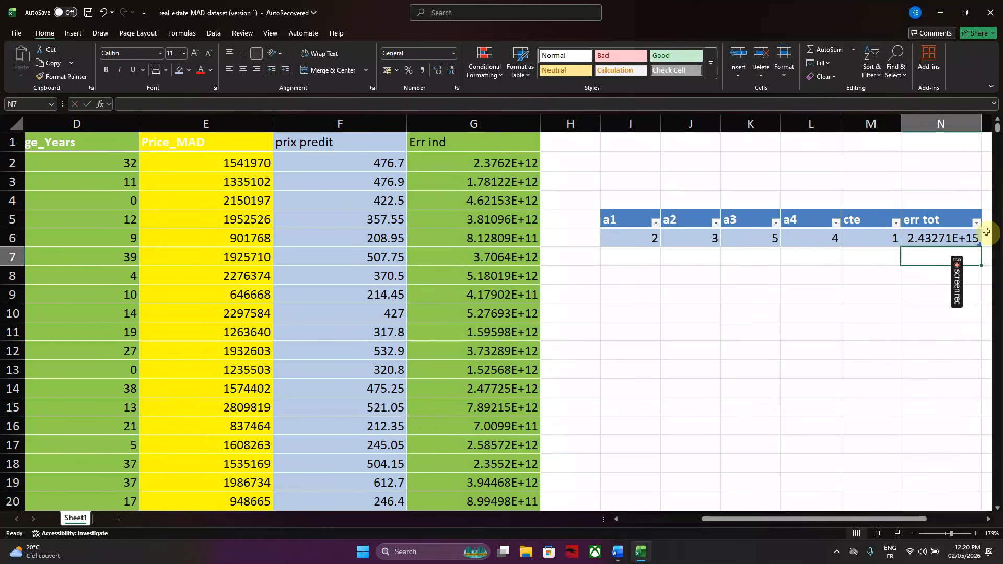
- Open Solver with the total error cell $N$6 as the objective and set the goal to Min
left_click(947, 238)
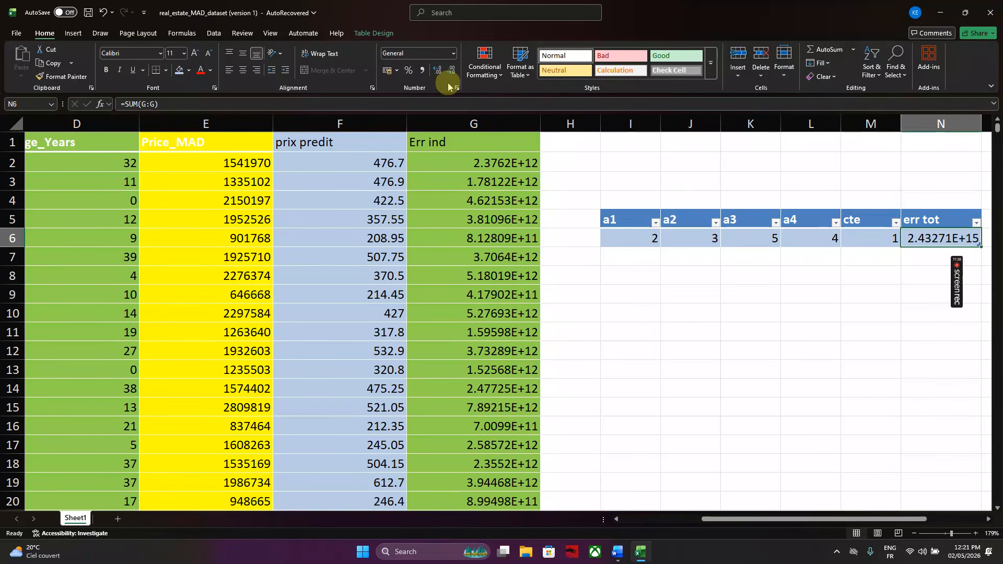
left_click(216, 35)
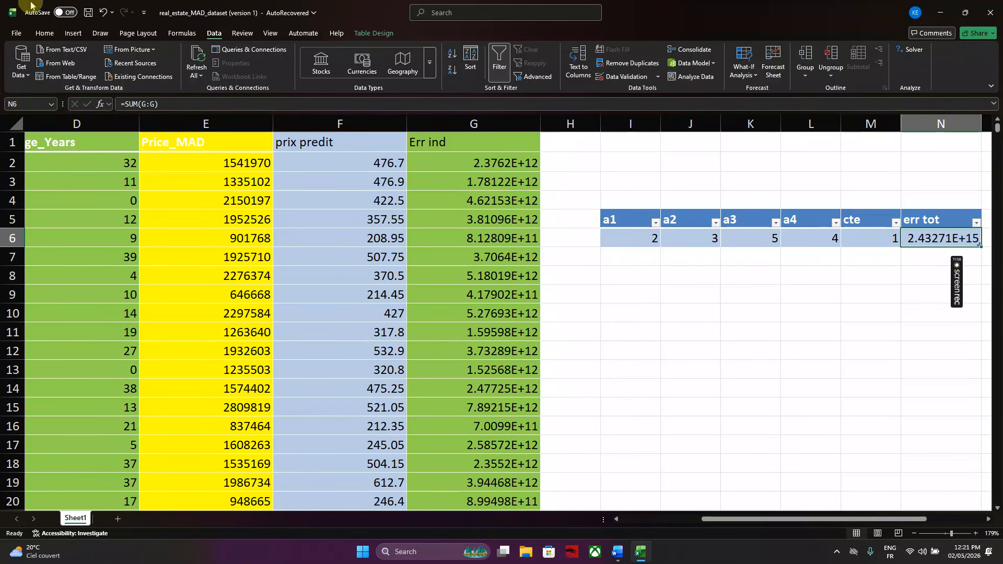
left_click(911, 56)
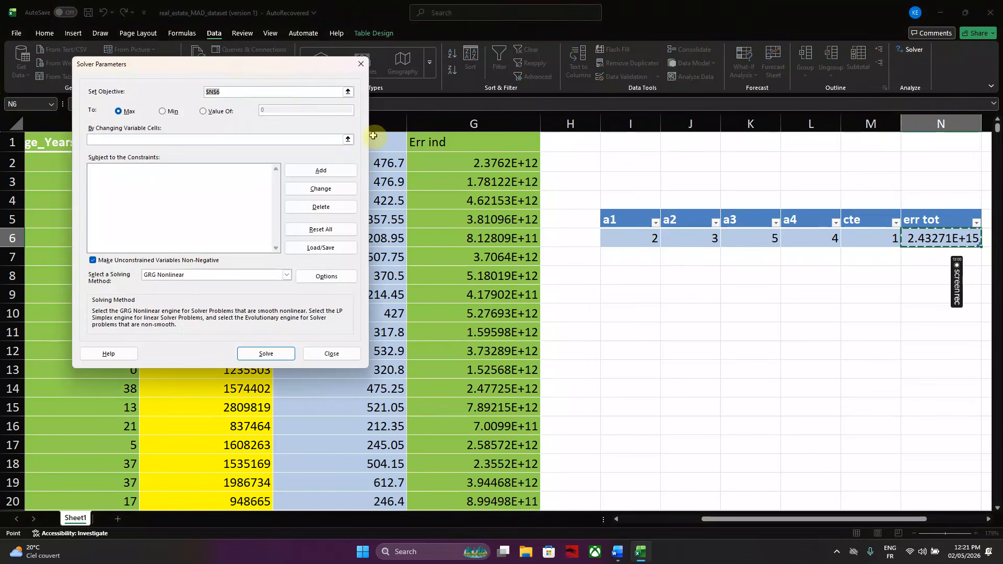
left_click(347, 92)
left_click(937, 242)
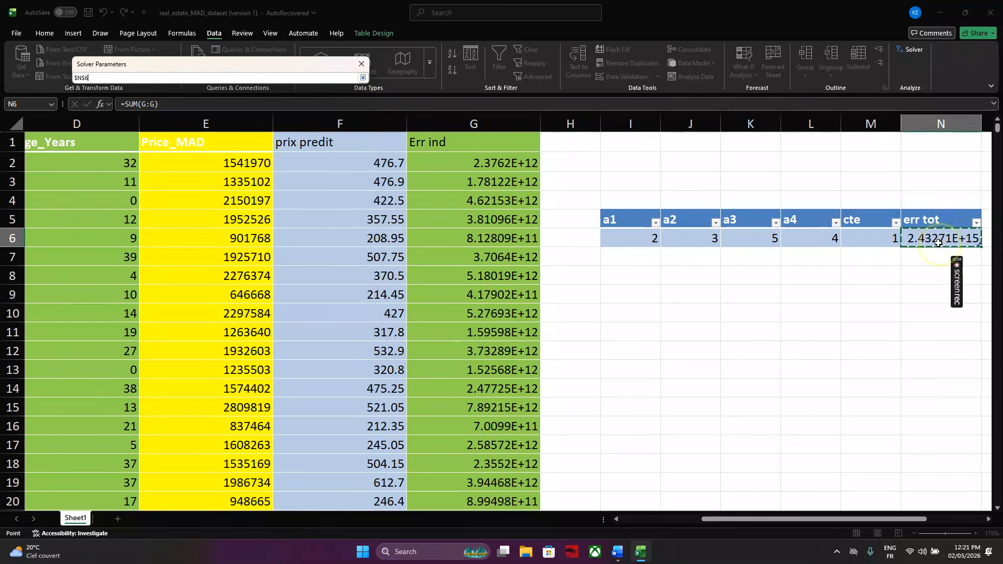
key("Return")
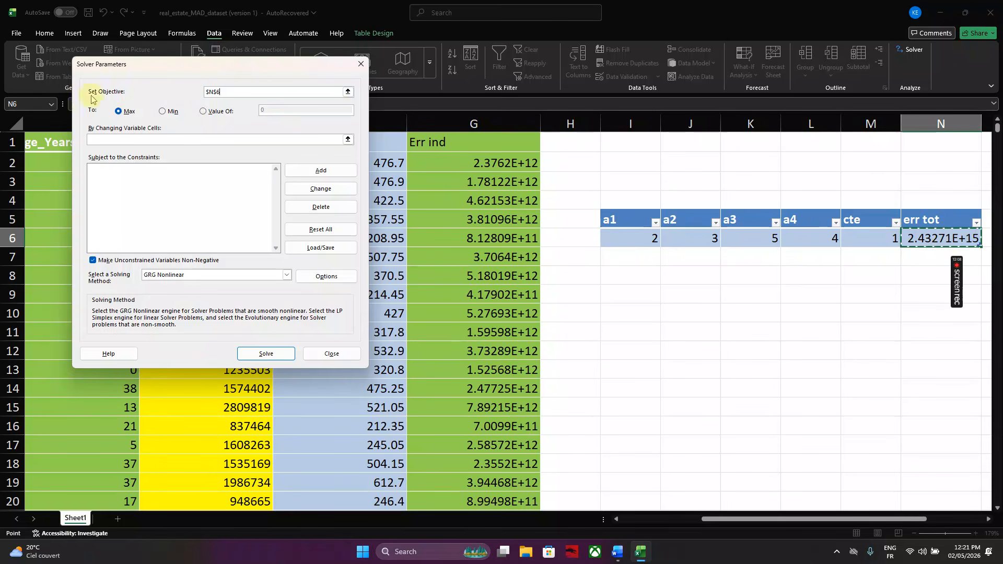
left_click(168, 111)
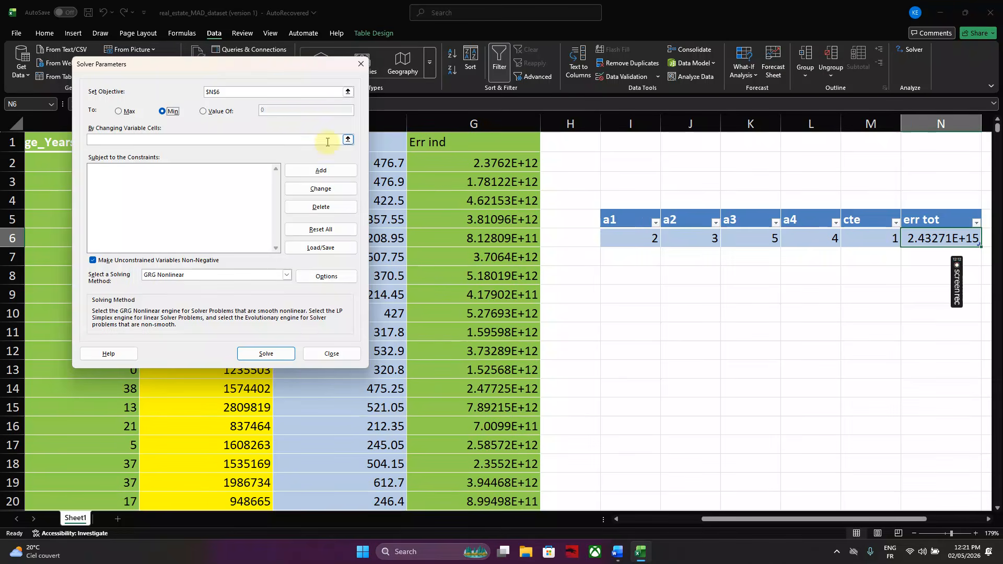
- Set the coefficient cells $I$6:$M$6 as Solver's variable cells, then solve and keep the Solver solution
left_click(347, 140)
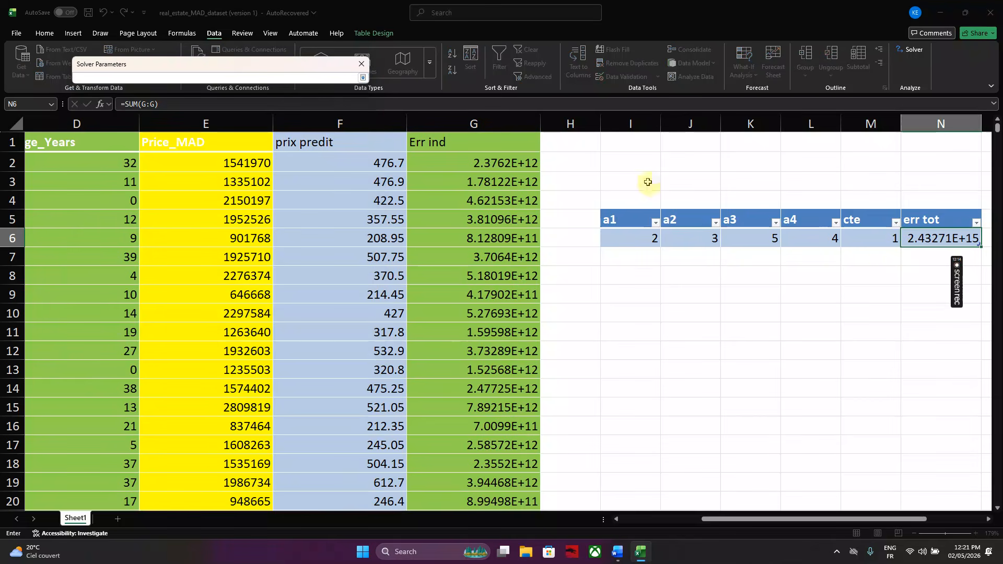
left_click(679, 237)
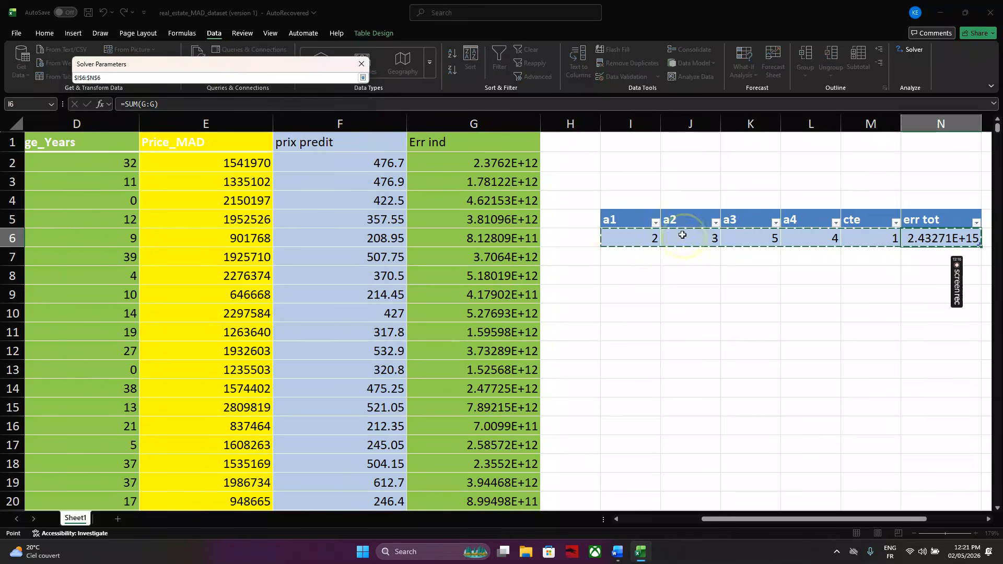
left_click_drag(638, 237, 871, 246)
key("Return")
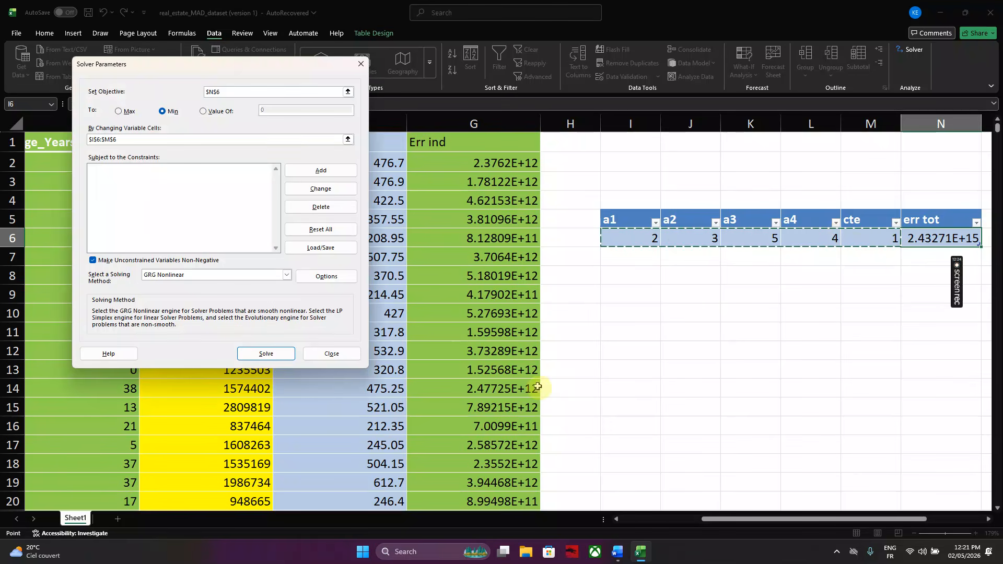
left_click(250, 355)
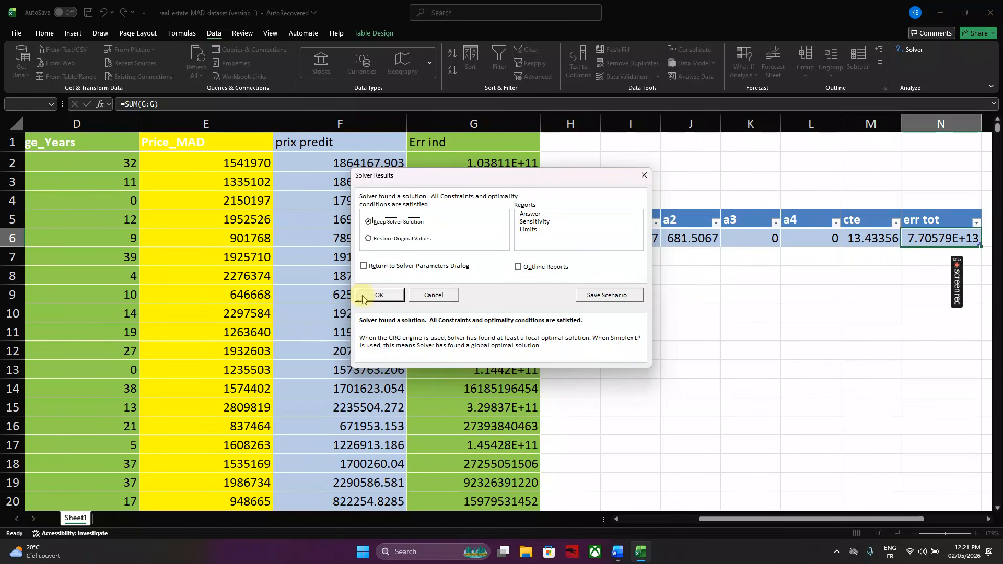
left_click(384, 294)
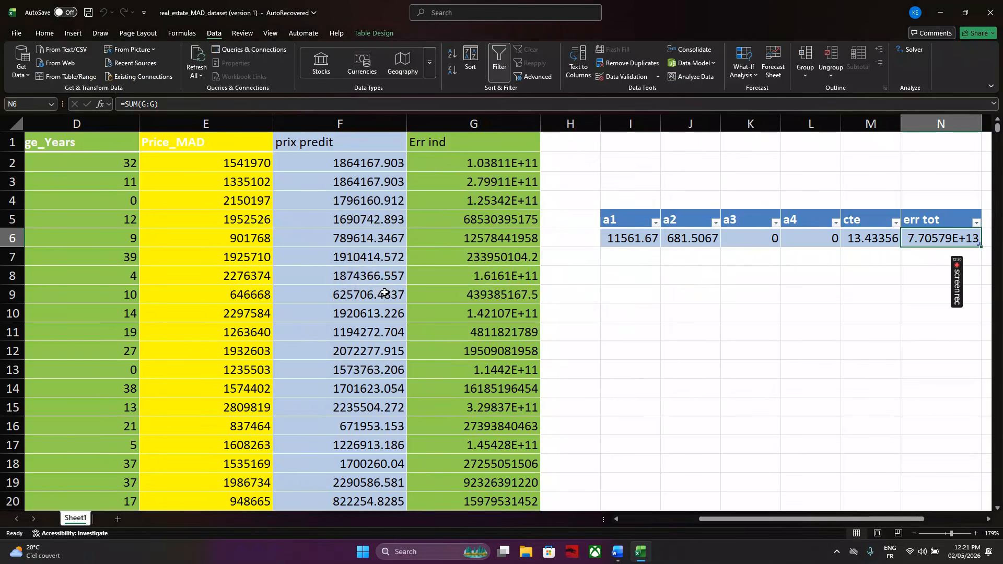
- Examine the total error, individual error and predicted price cells, and check both columns down to row 1001
left_click(947, 241)
left_click(494, 161)
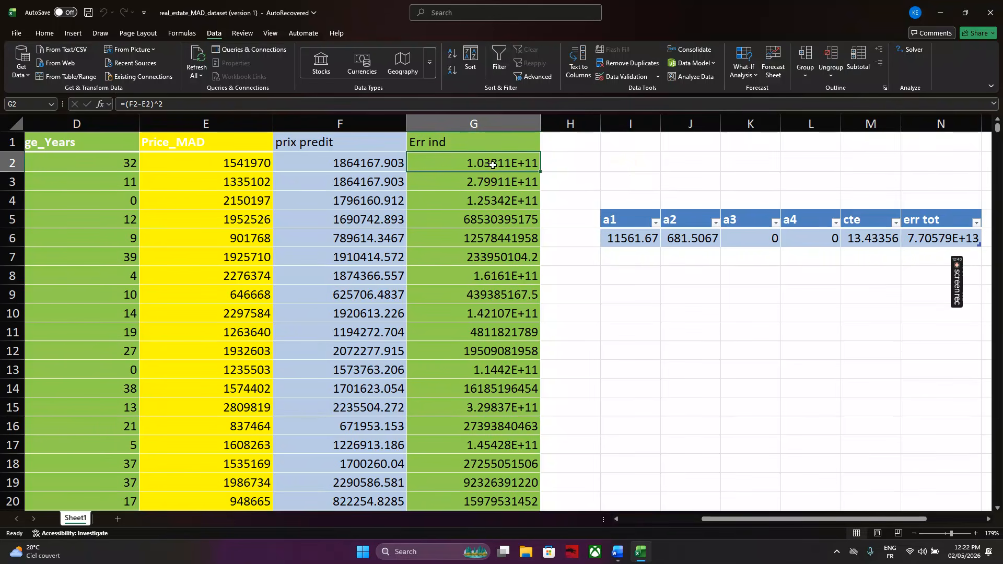
left_click(386, 159)
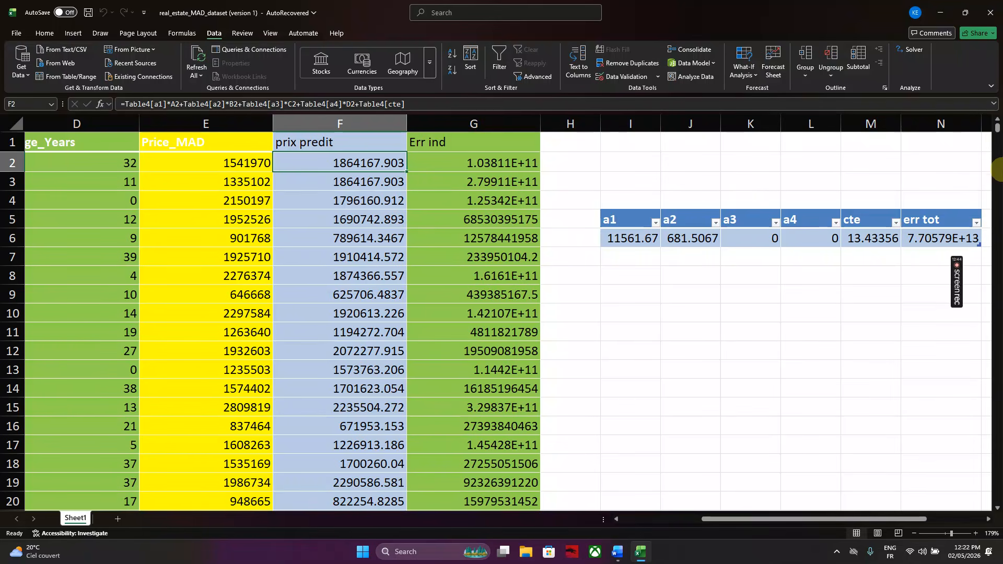
left_click_drag(998, 139, 995, 540)
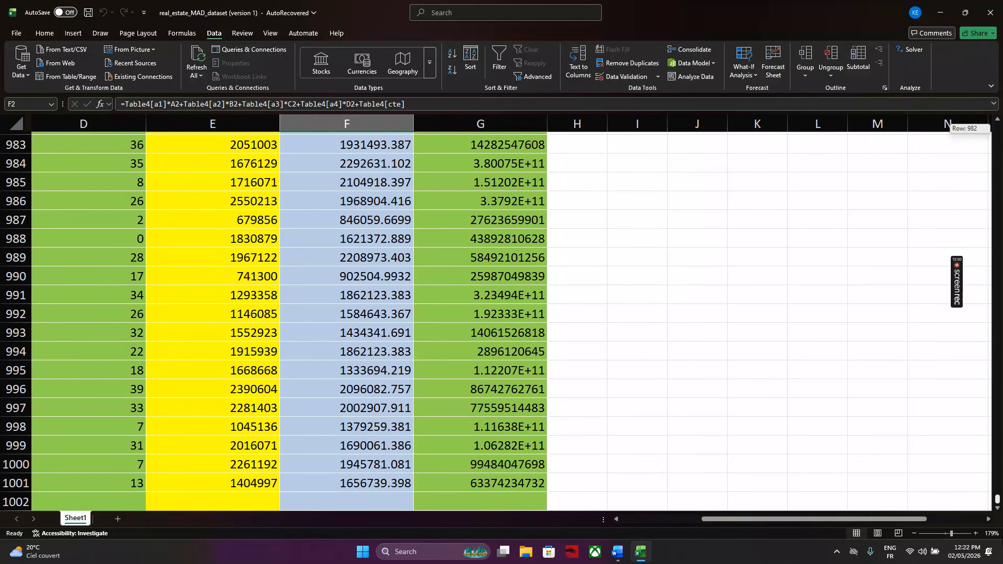
left_click_drag(995, 541, 997, 25)
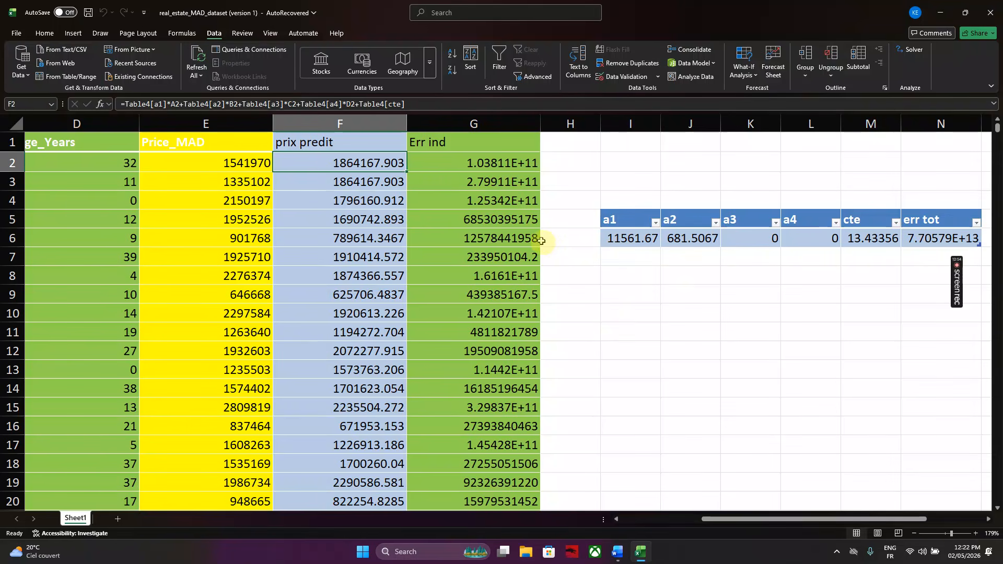
- Insert a scatter chart of the Price_MAD and prix predit columns against the Size_m2 column
left_click(505, 219)
left_click(496, 163)
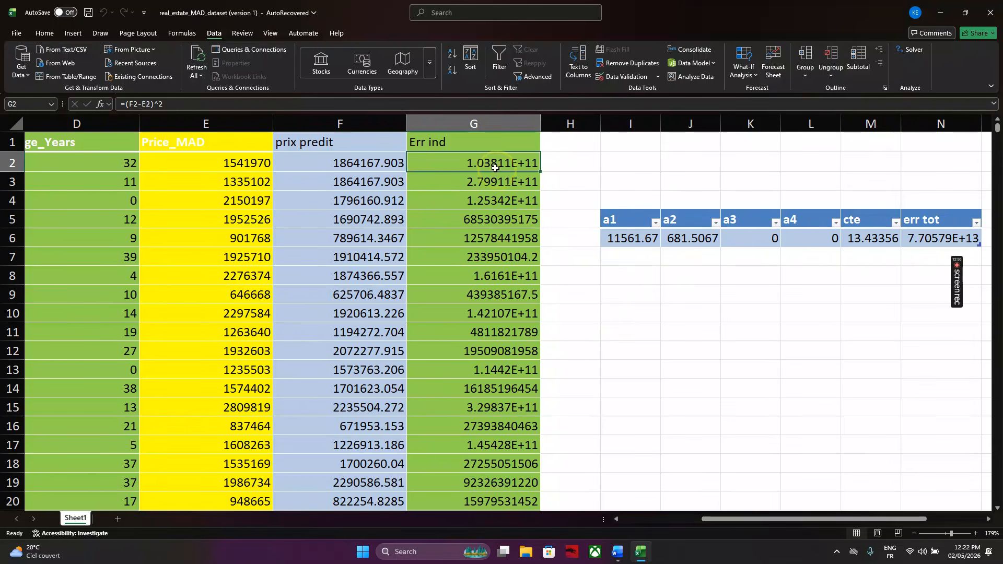
left_click(72, 33)
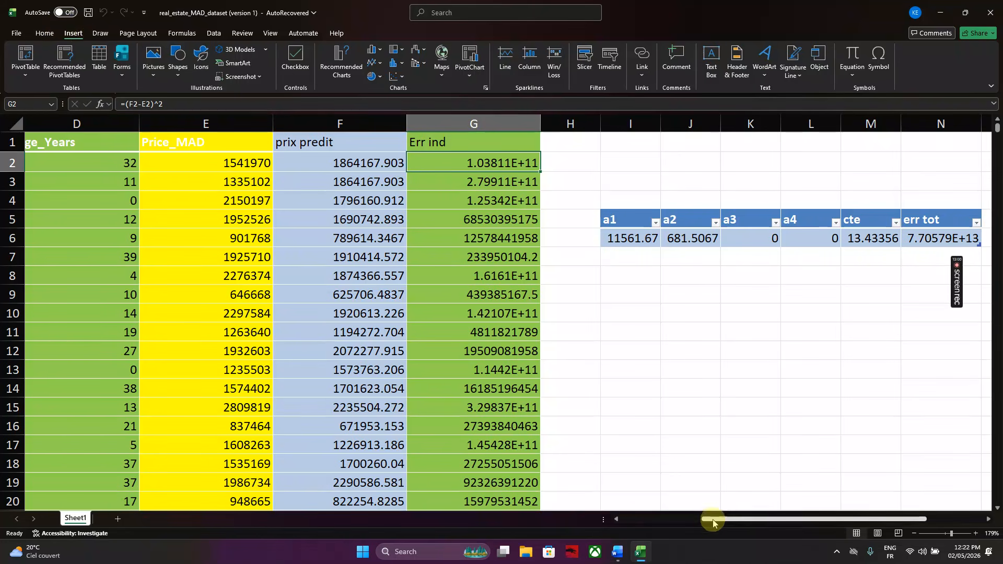
left_click_drag(712, 519, 564, 508)
left_click(56, 124)
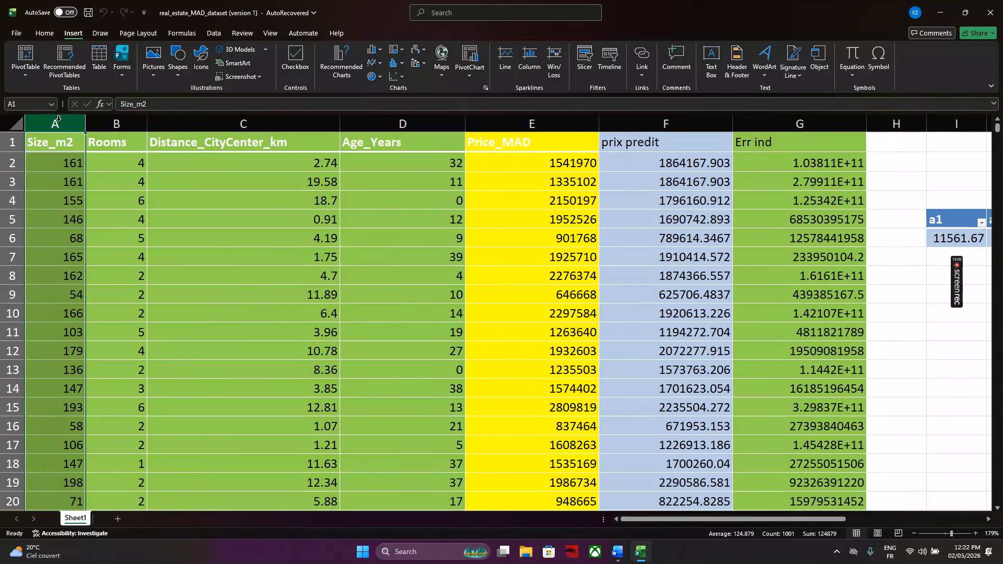
left_click(520, 122, "ctrl")
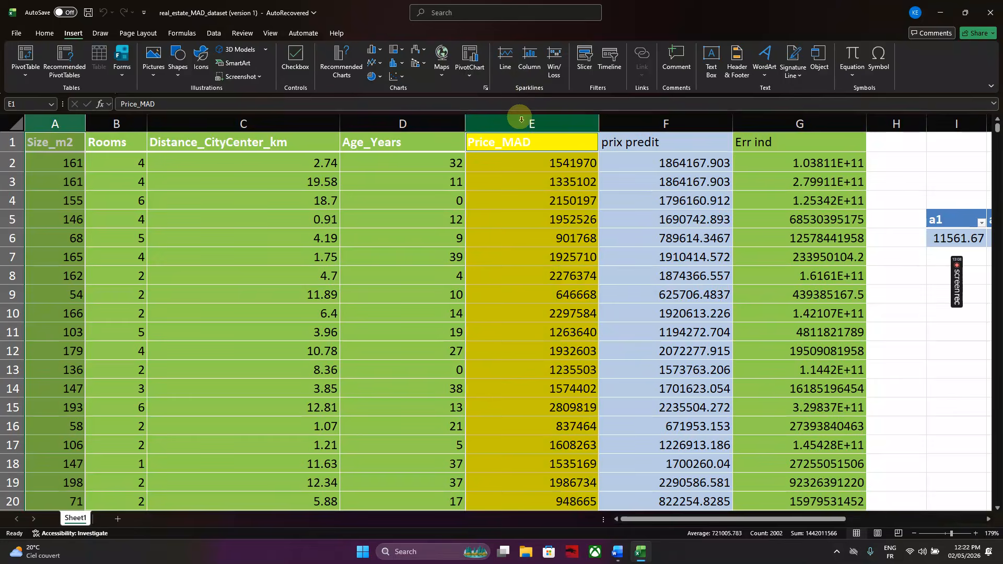
left_click(675, 116, "ctrl")
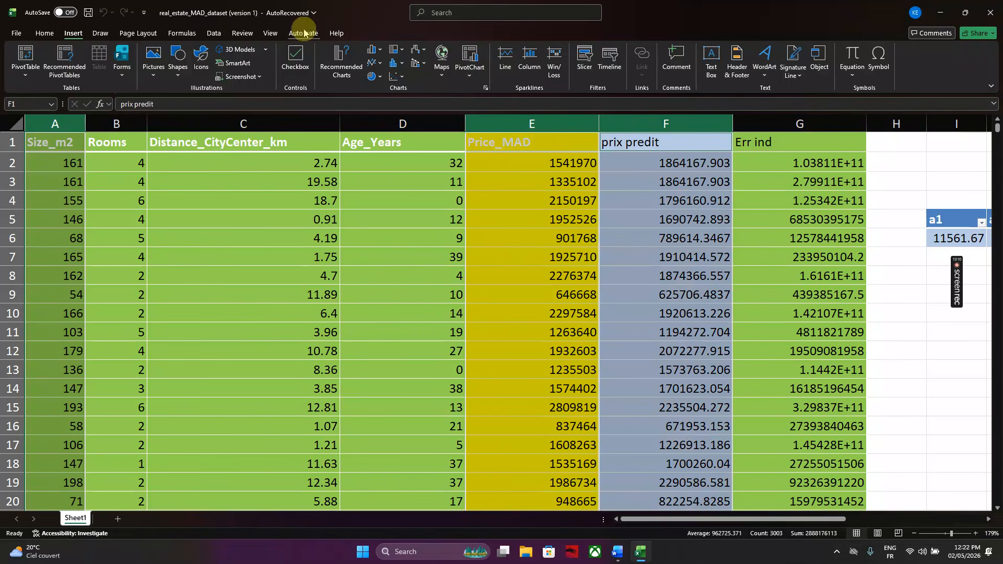
left_click(389, 66)
left_click(408, 116)
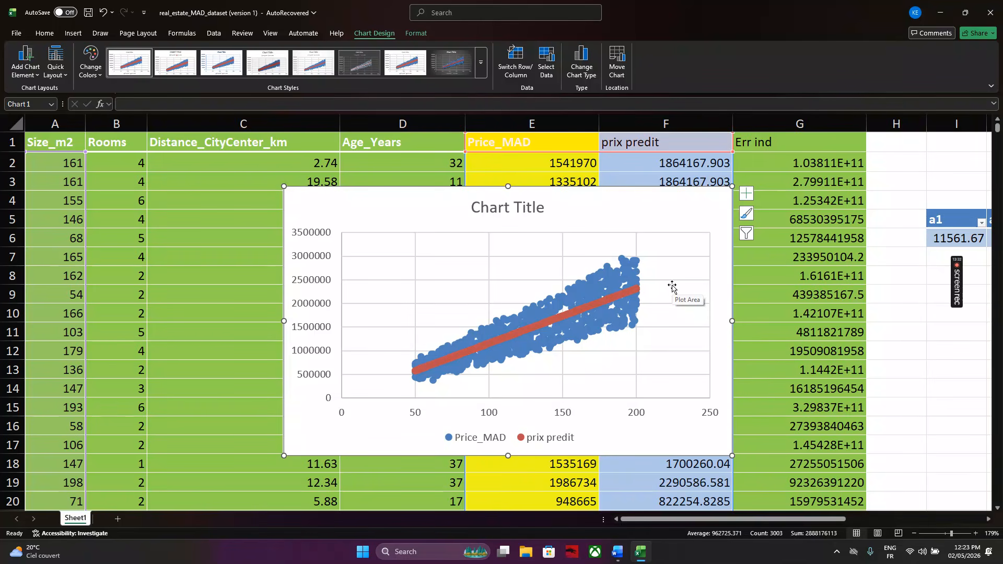
- Edit the chart's source data and rename the Price_MAD series as "real price"
mouse_move(614, 301)
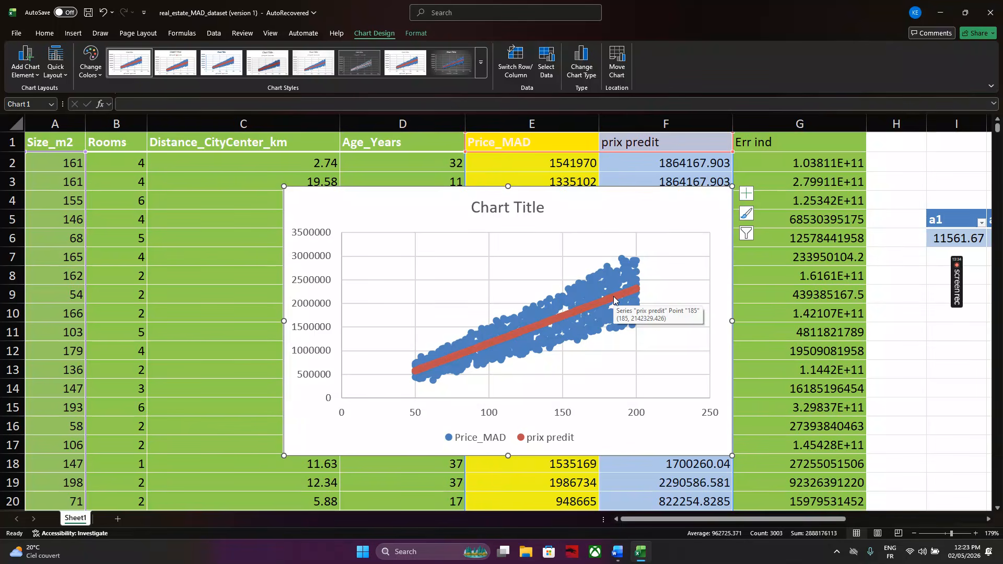
right_click(613, 300)
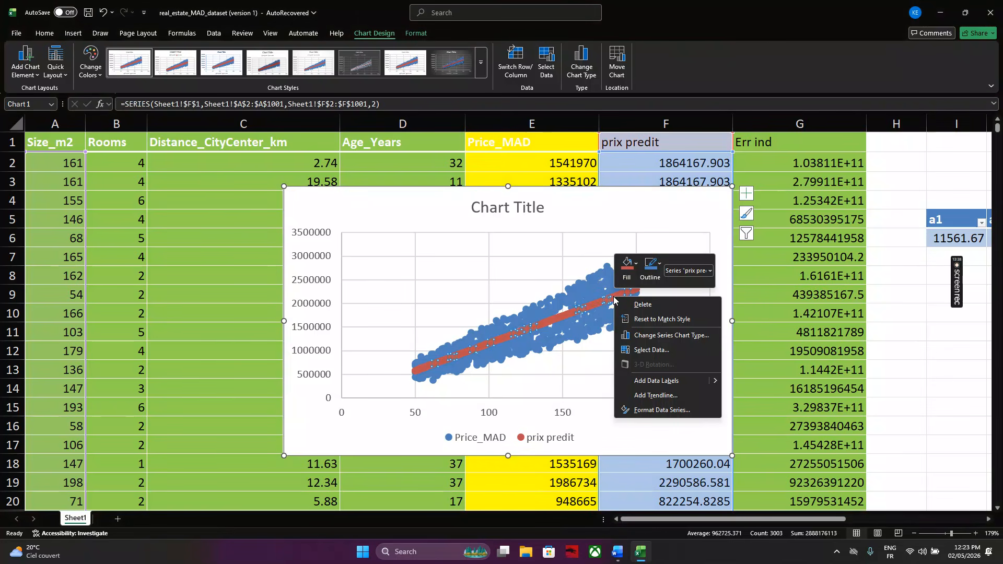
left_click(659, 352)
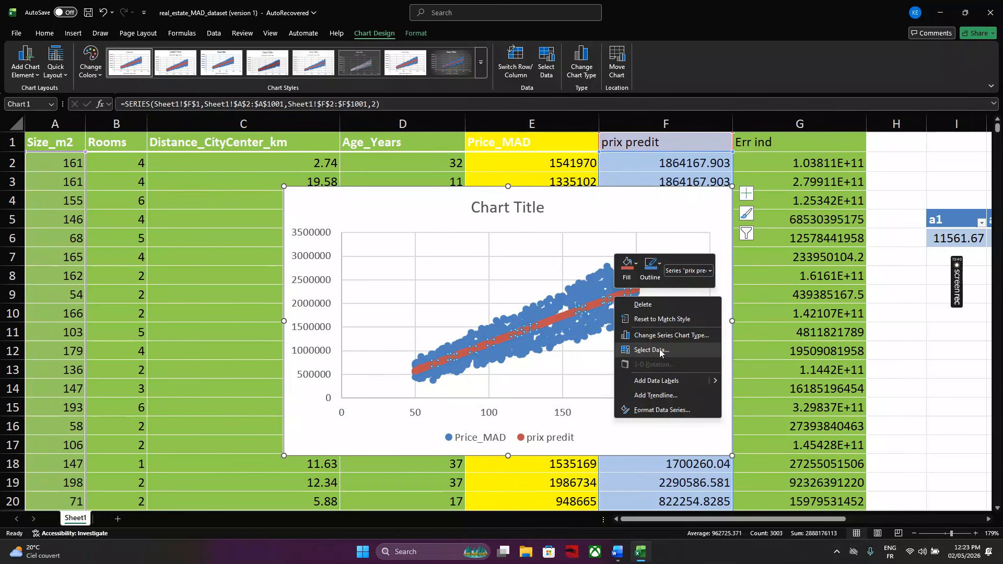
left_click(659, 349)
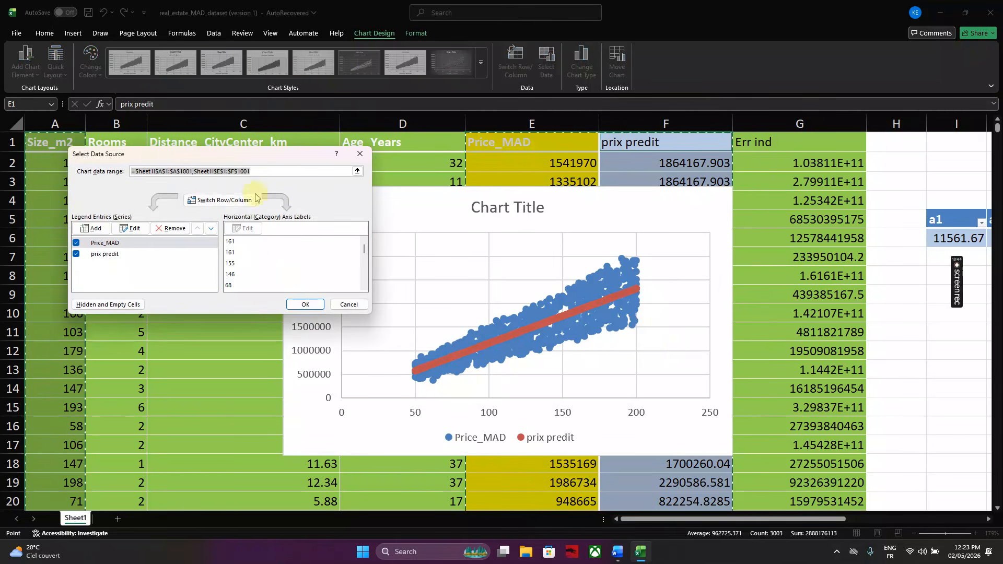
left_click(103, 244)
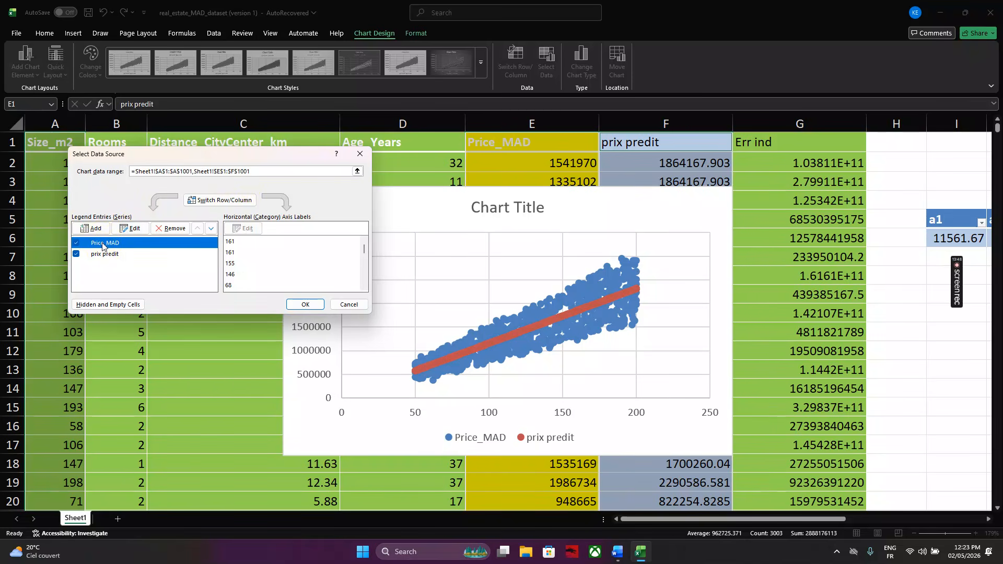
left_click(104, 246)
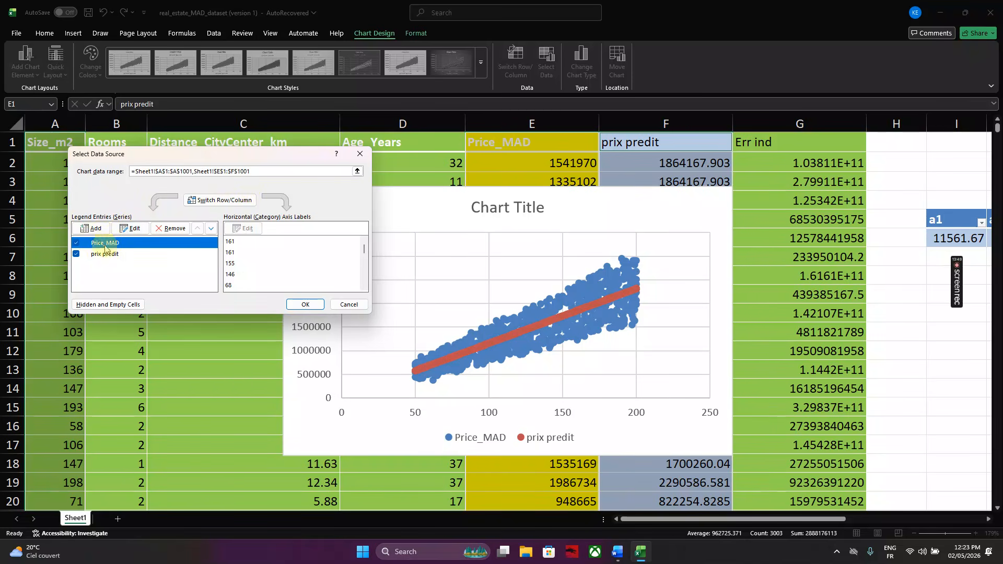
left_click(134, 232)
left_click(134, 230)
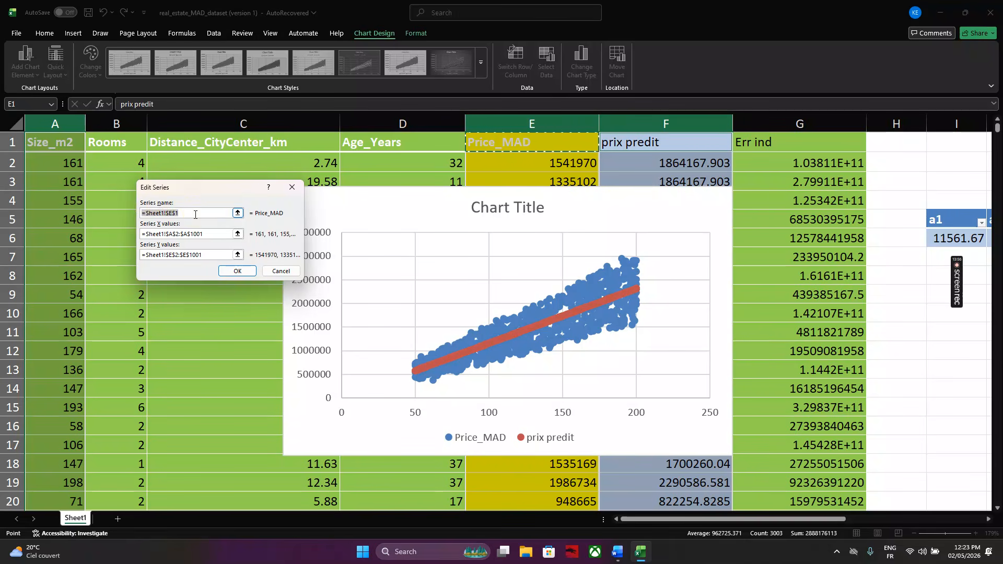
type("real price")
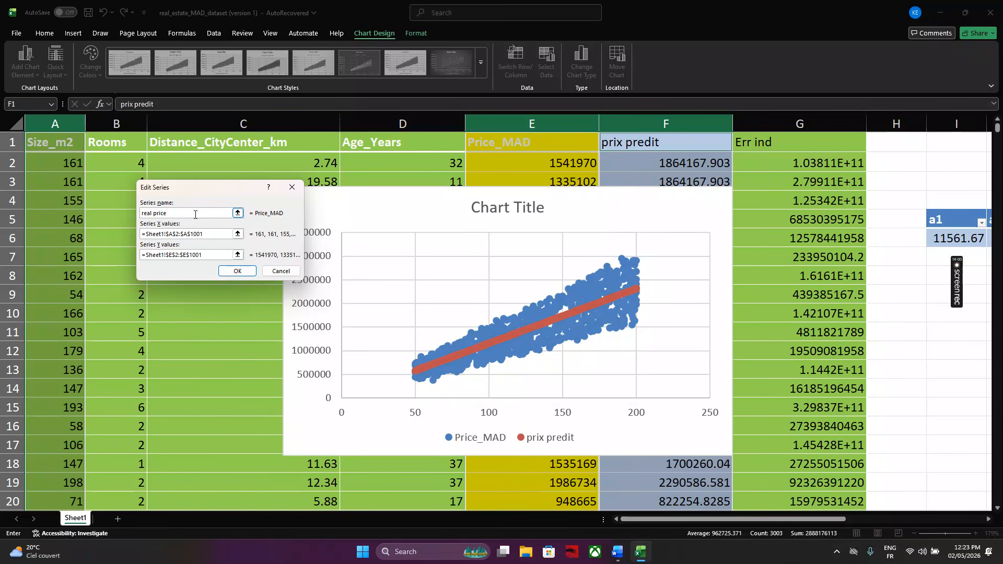
- Set the real price series' X values to =Sheet1!$A:$A and its Y values to =Sheet1!$E:$E
left_click(165, 235)
scroll(244, 228, "down", 1)
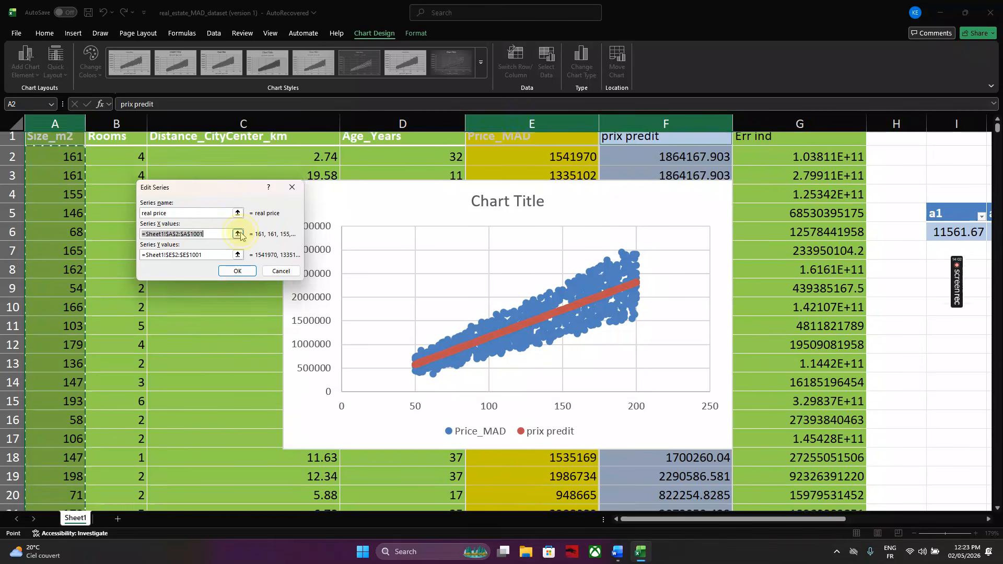
left_click(238, 234)
left_click(58, 124)
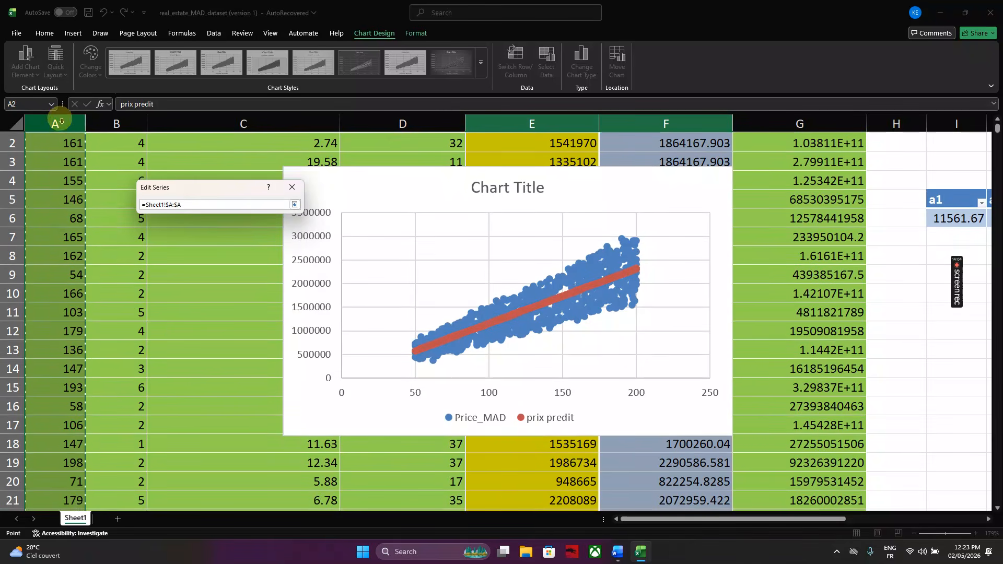
left_click(295, 204)
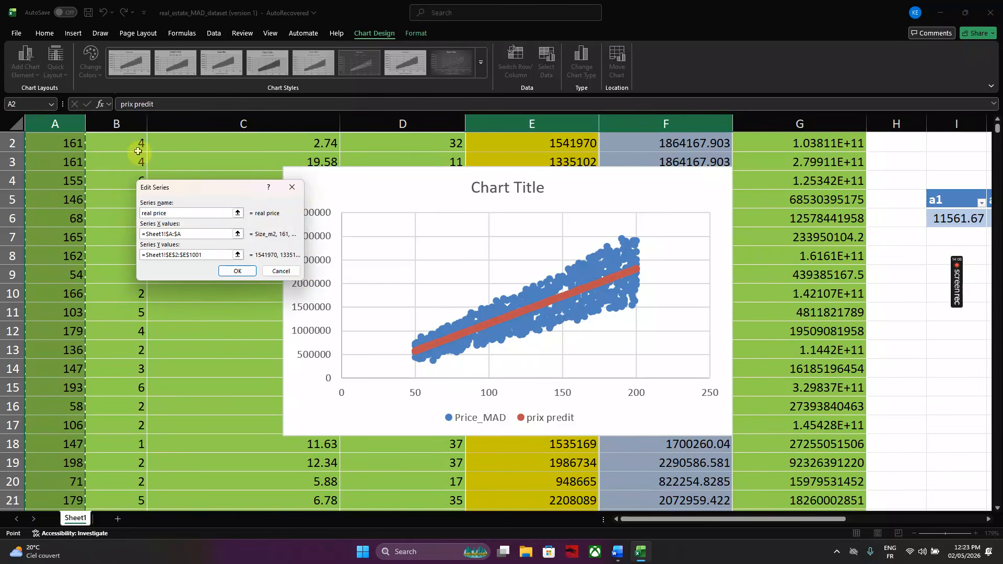
left_click(996, 126)
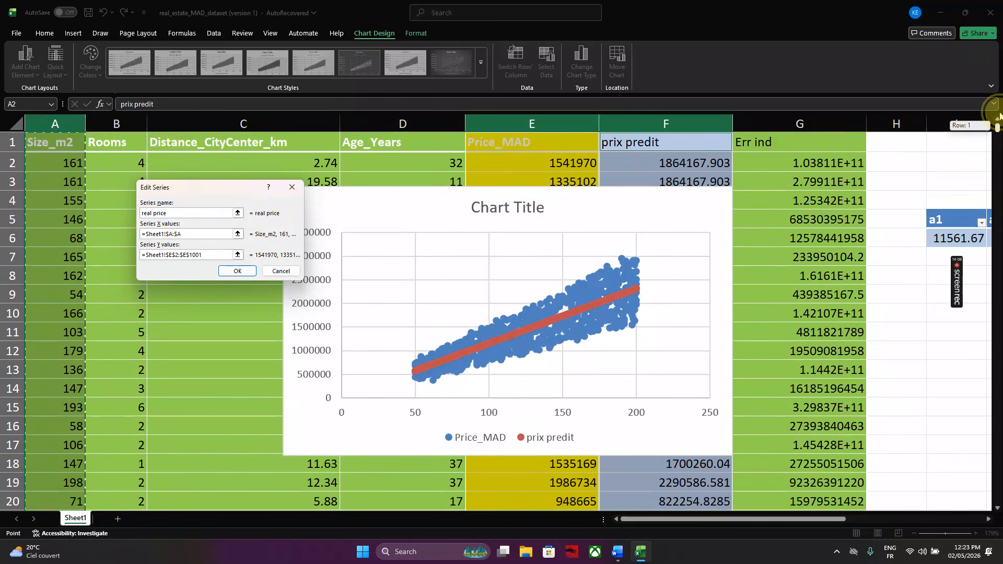
left_click(236, 255)
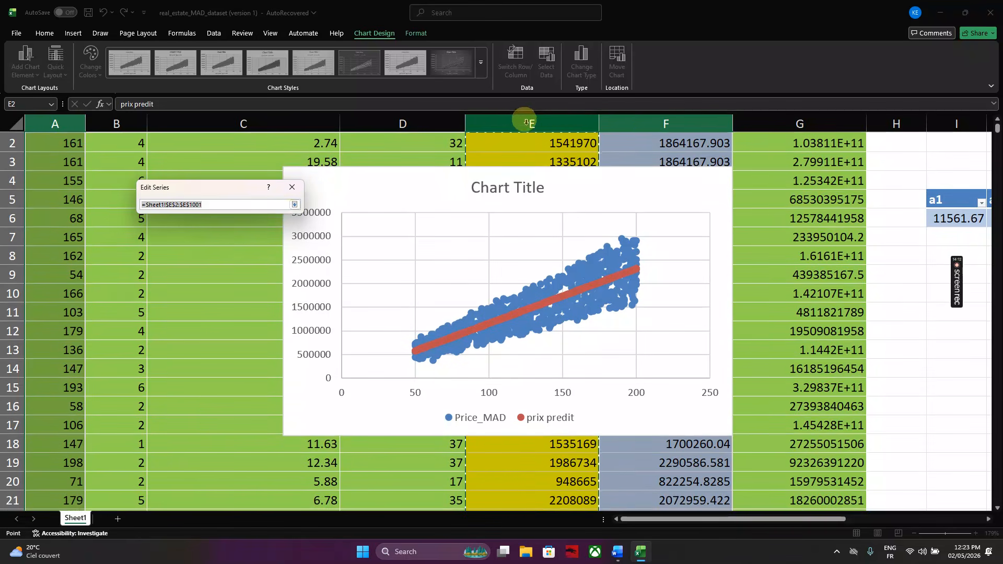
left_click(528, 121)
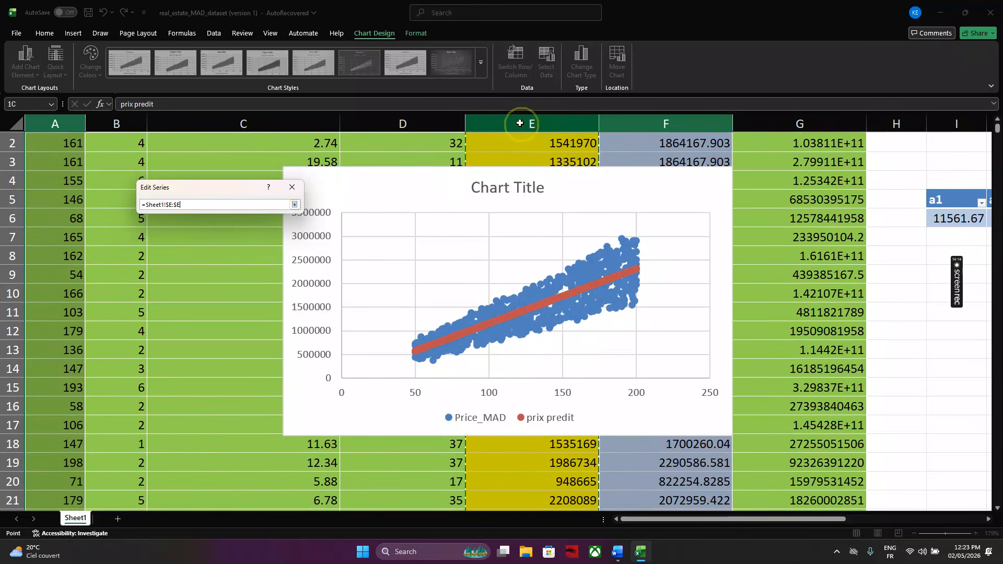
key("Return")
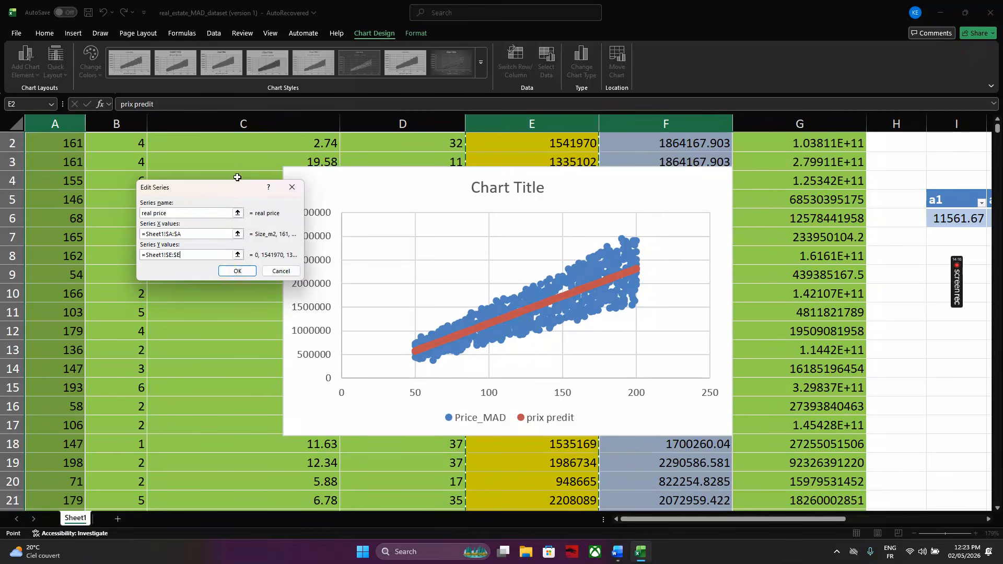
left_click(239, 271)
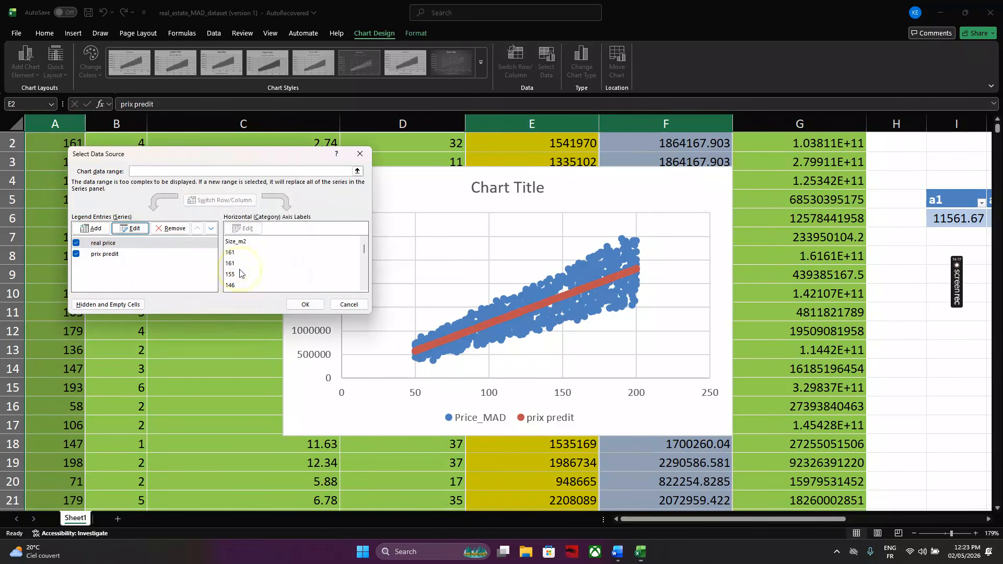
- Rename the chart's prix predit series as "predicted price"
left_click(108, 255)
left_click(131, 228)
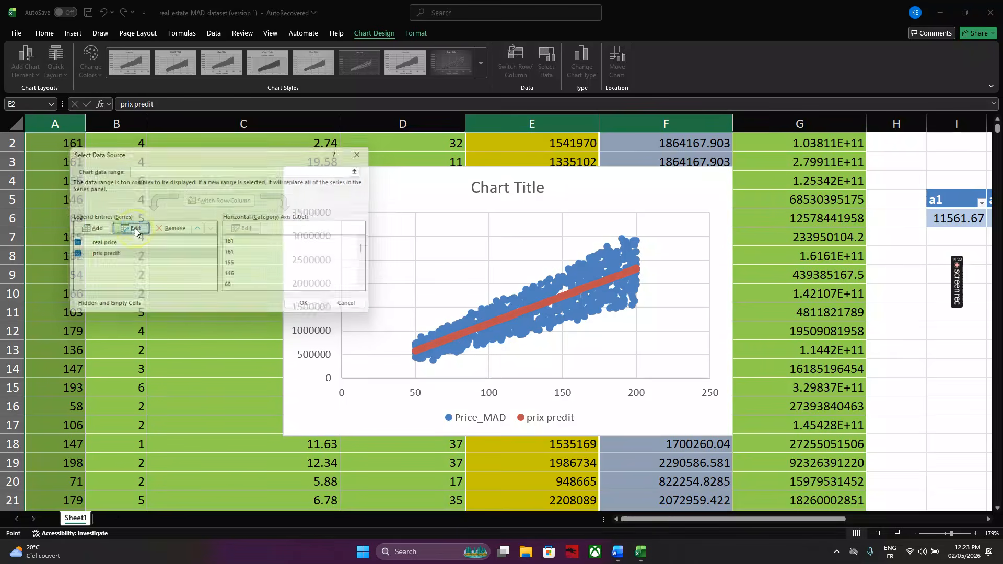
left_click(193, 215)
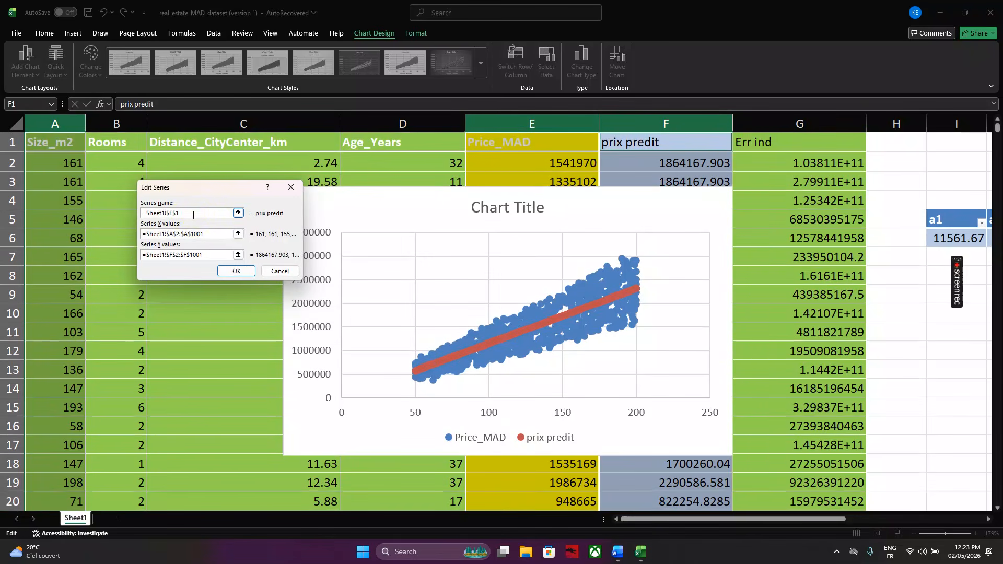
left_click_drag(178, 215, 144, 214)
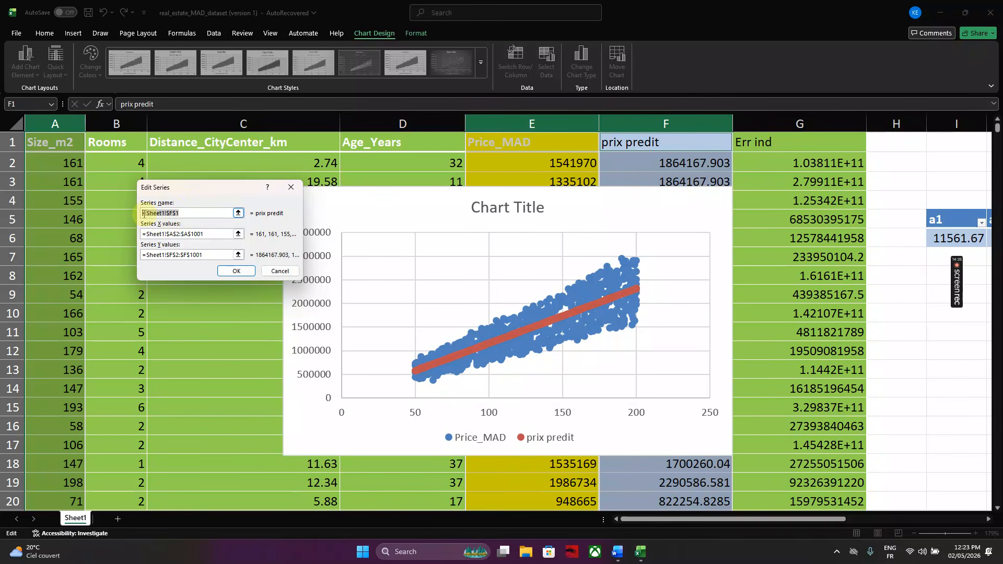
type("predicted price")
- Set the predicted price series' X values to =Sheet1!$A:$A and Y values to =Sheet1!$F:$F, and apply the chart's data source changes
left_click(238, 234)
left_click(72, 116)
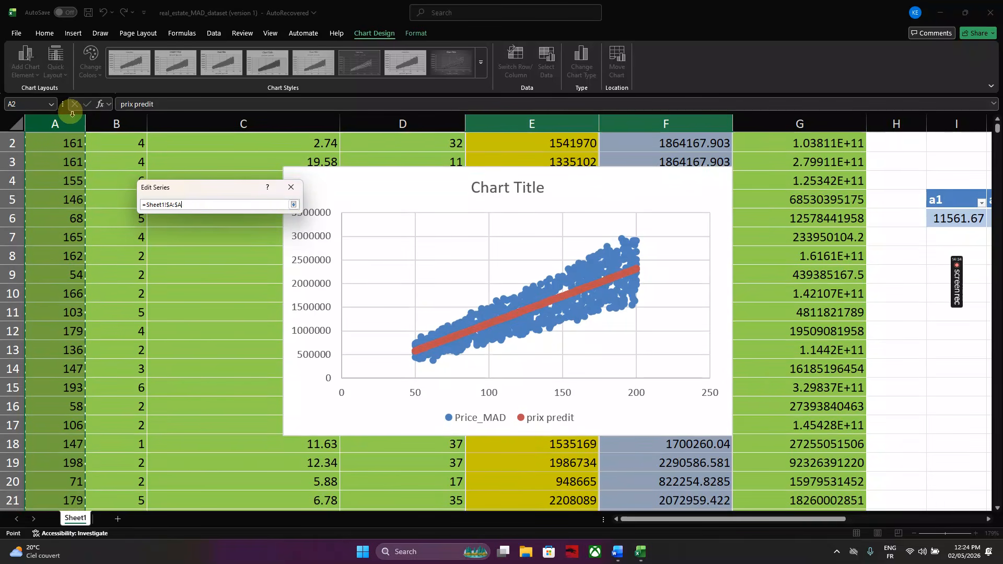
left_click(293, 204)
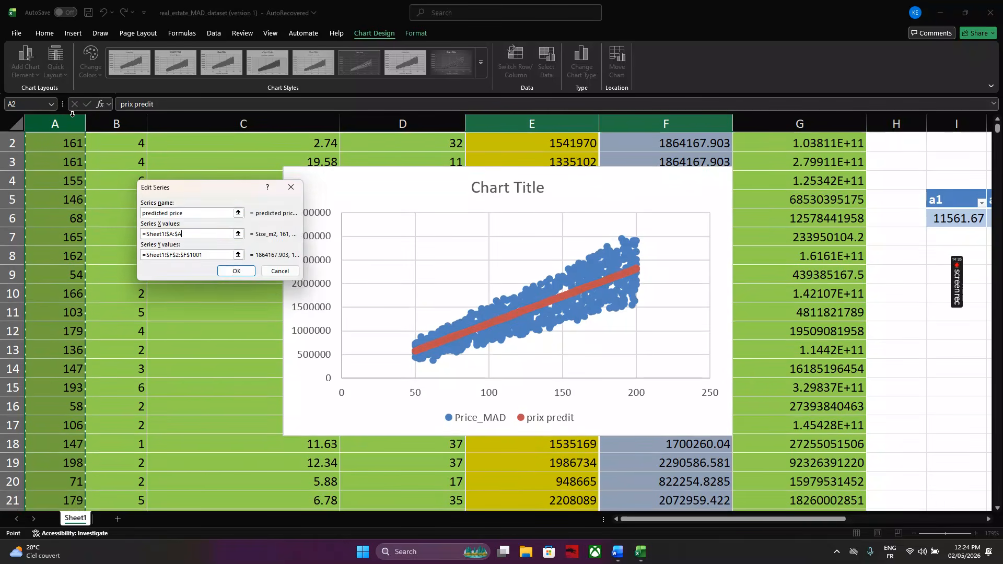
left_click(238, 254)
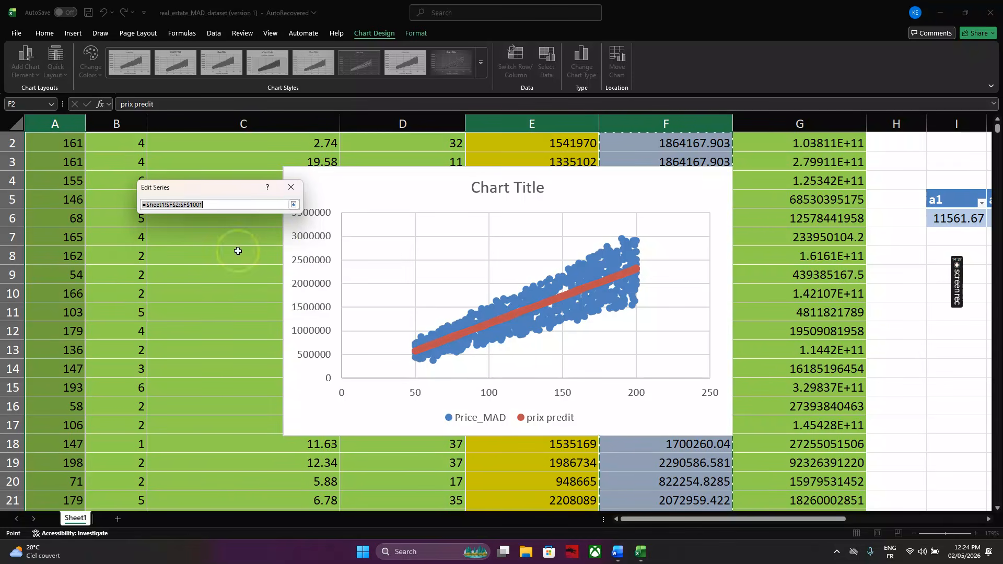
left_click(626, 124)
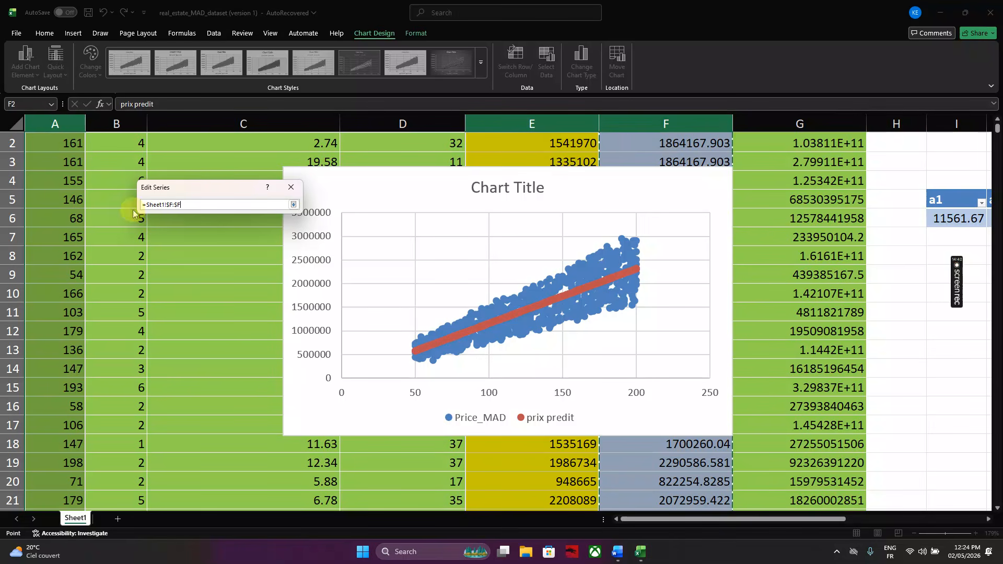
left_click(293, 204)
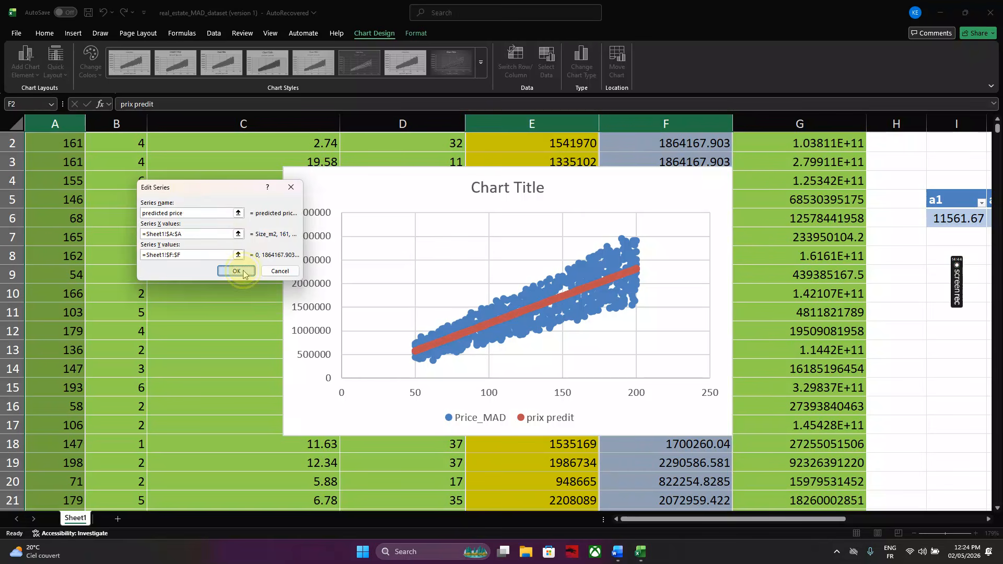
left_click(237, 271)
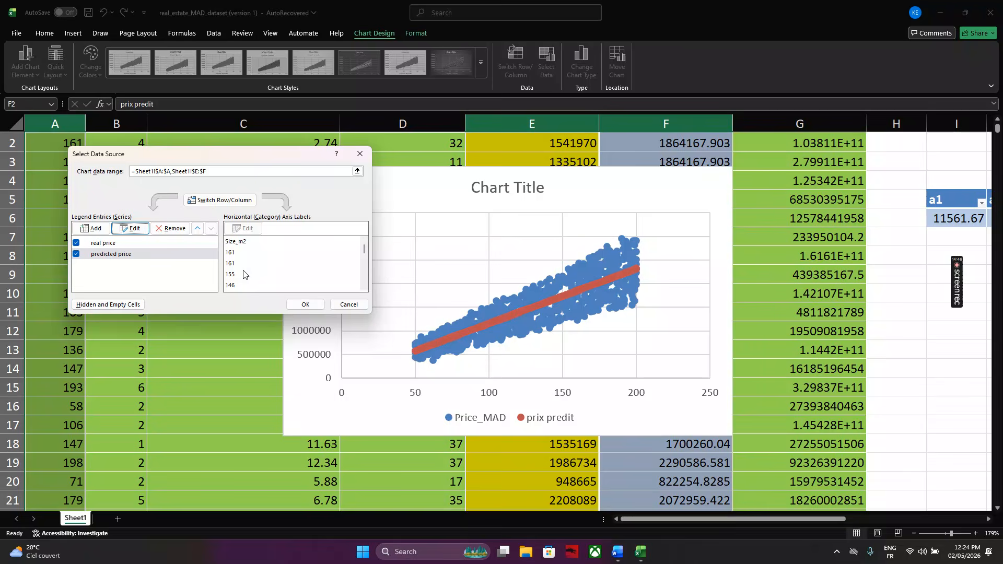
left_click(305, 304)
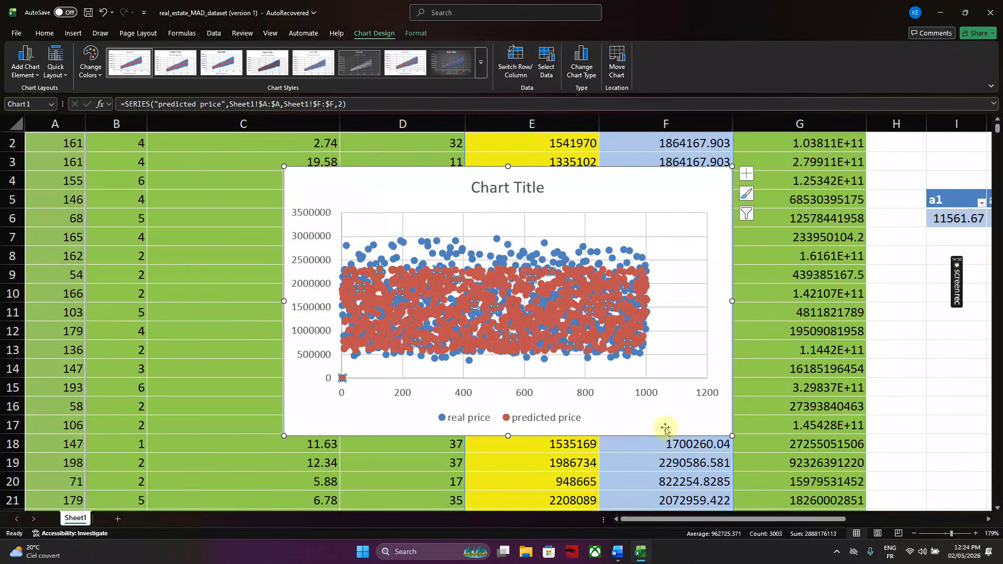
scroll(662, 425, "down", 4, "ctrl")
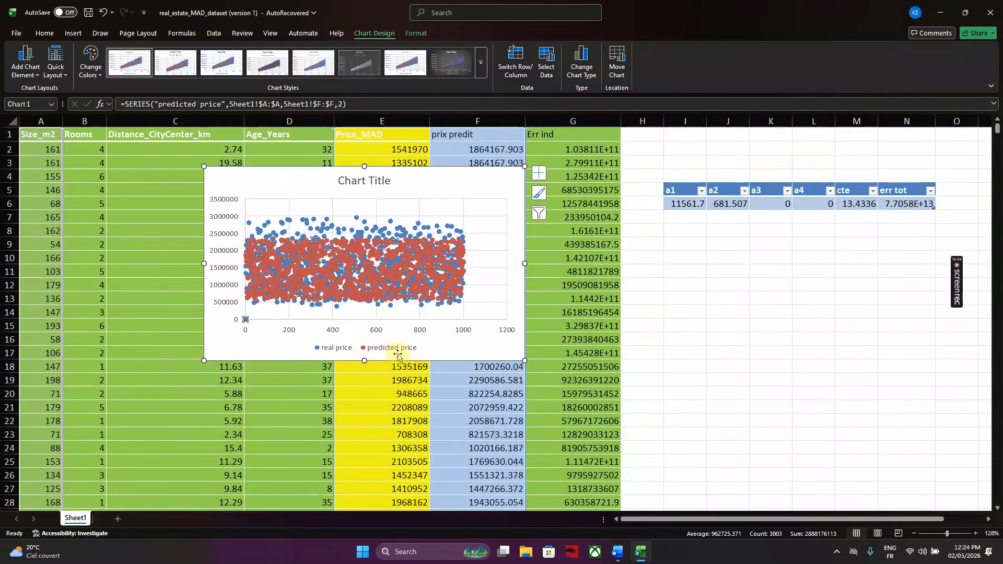
mouse_move(957, 282)
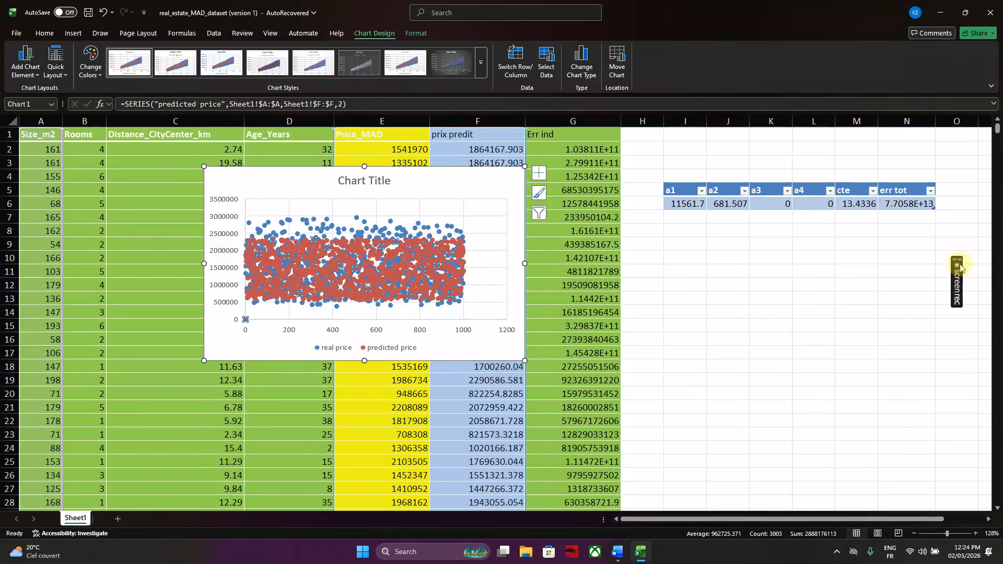
left_click(959, 307)
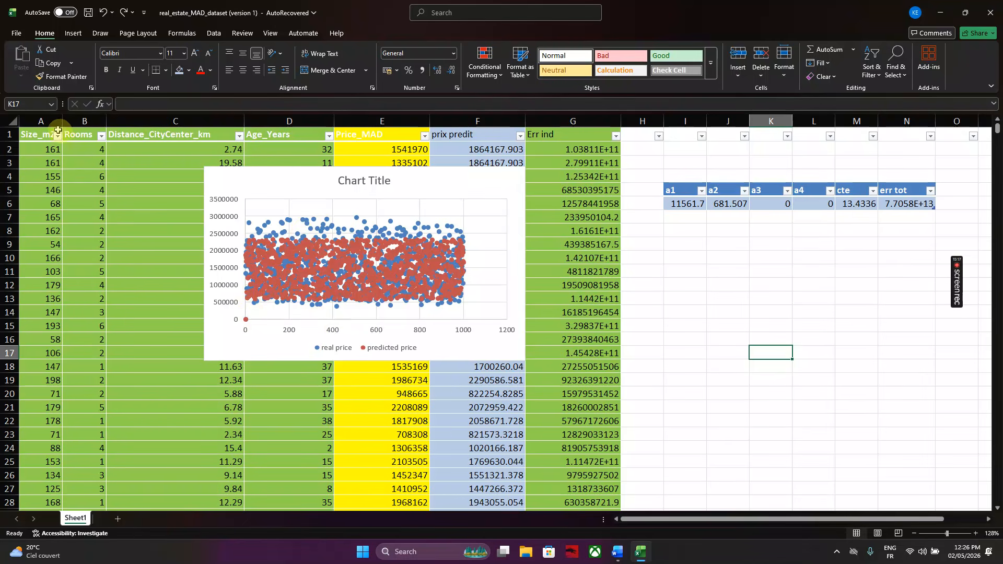
- Examine the Size_m2 column's filter values and the real and predicted price points on the chart
left_click(58, 136)
left_click_drag(135, 285, 134, 342)
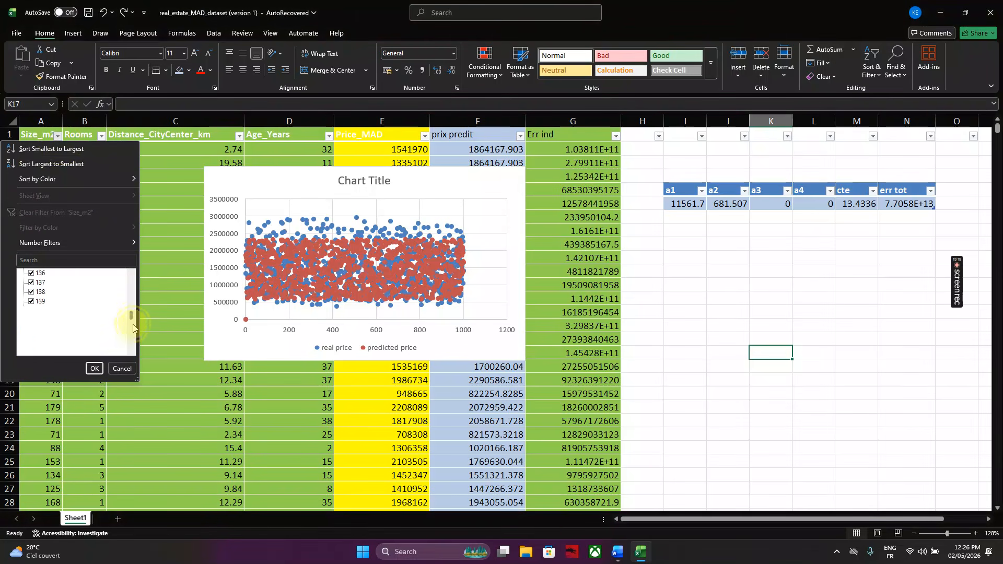
left_click(98, 368)
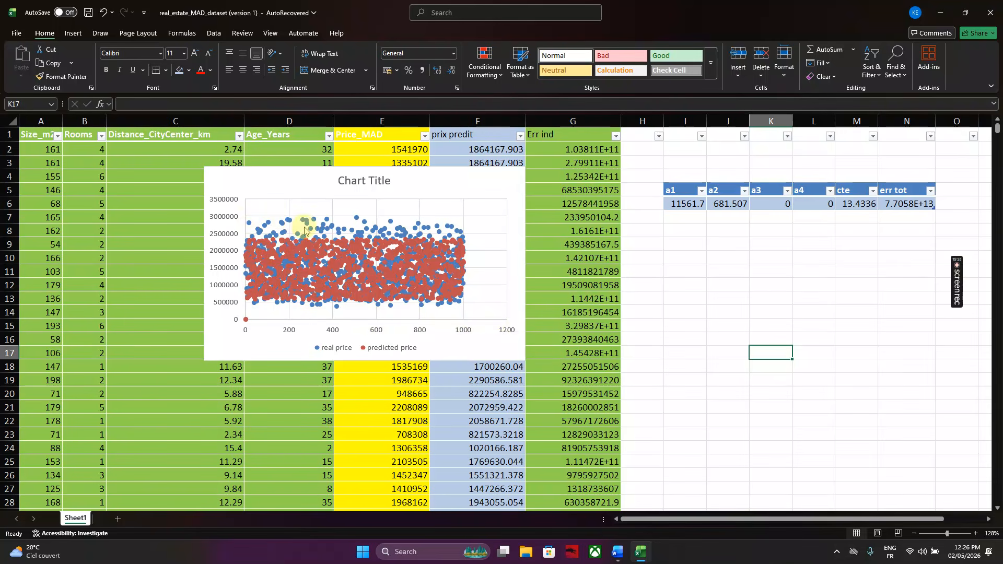
mouse_move(304, 229)
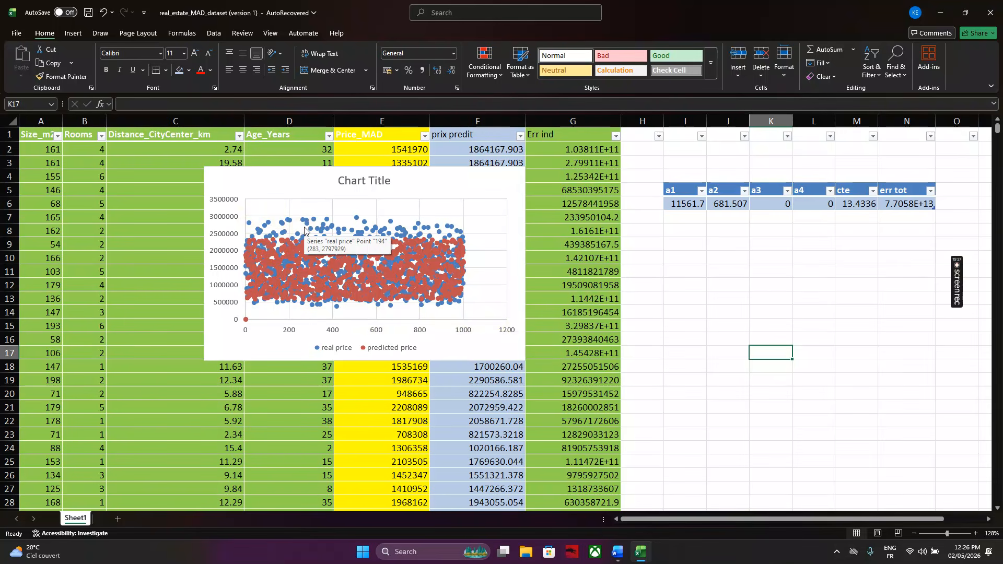
mouse_move(386, 266)
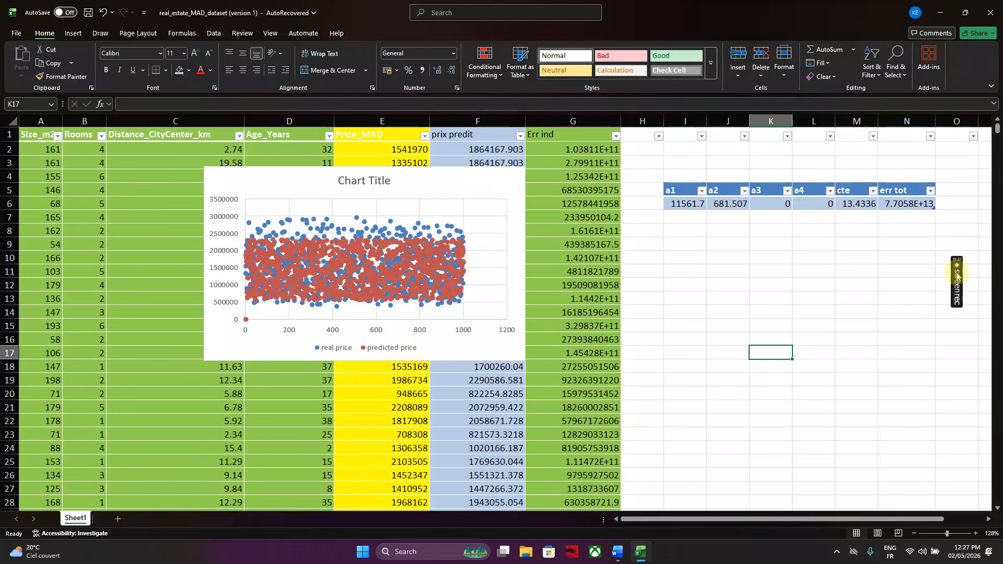
mouse_move(956, 282)
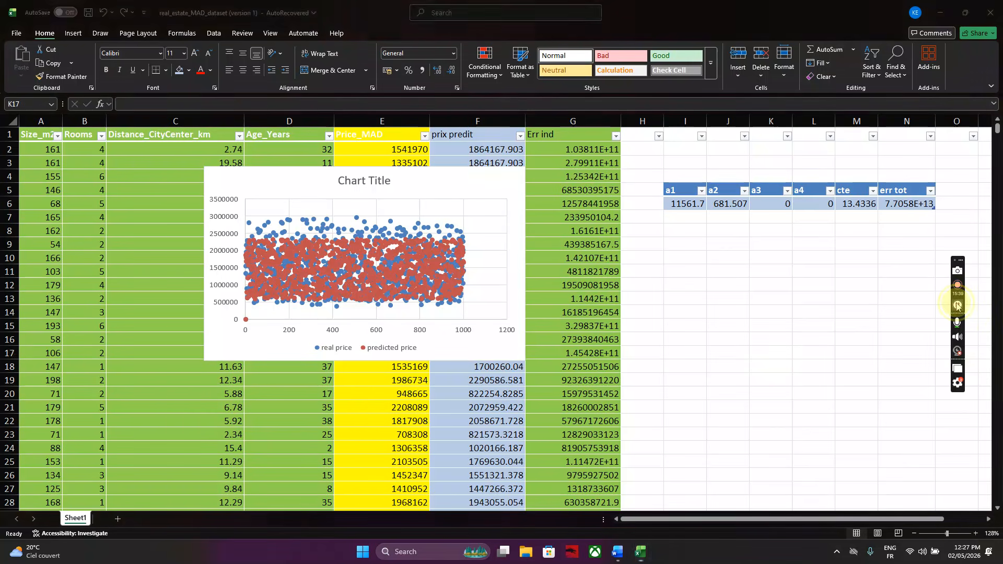
- Try to enlarge the scatter chart from its corner and undo the resulting change
left_click(468, 344)
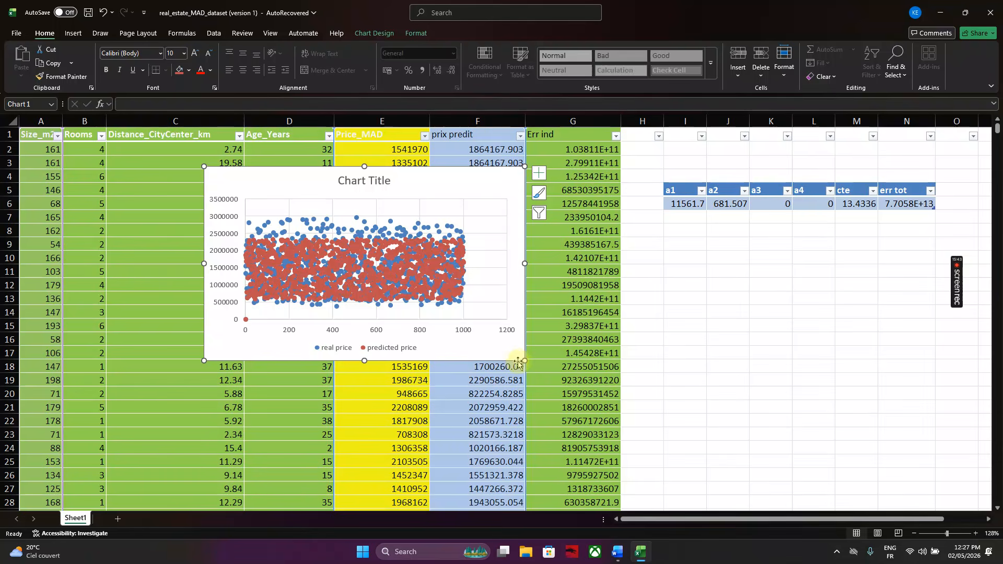
left_click_drag(525, 363, 647, 408)
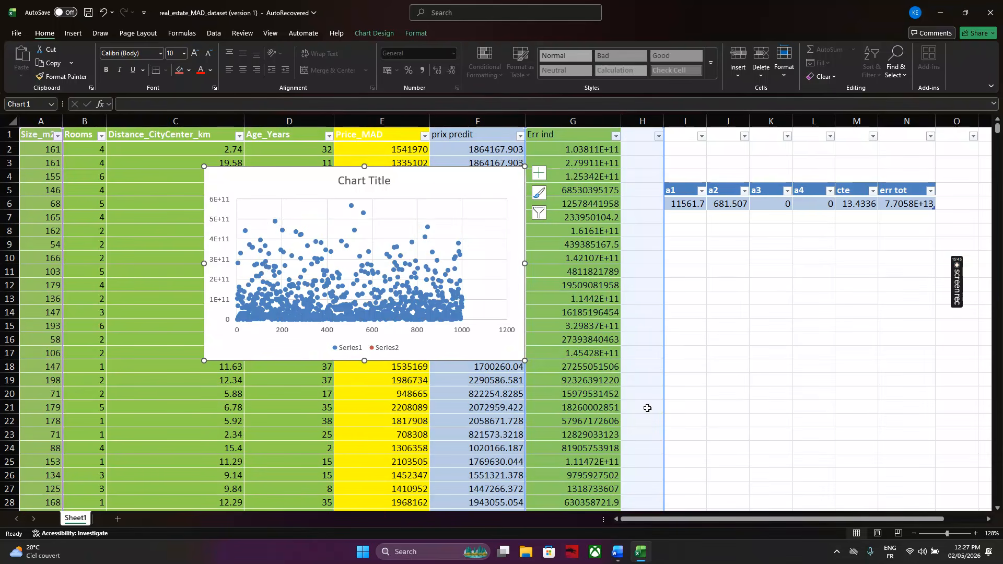
key("ctrl+z")
left_click(647, 408)
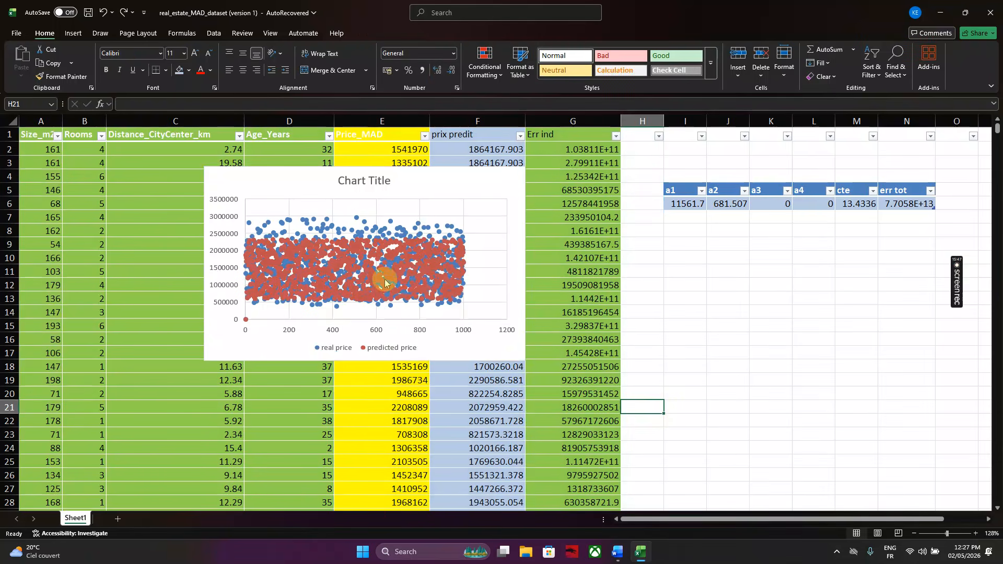
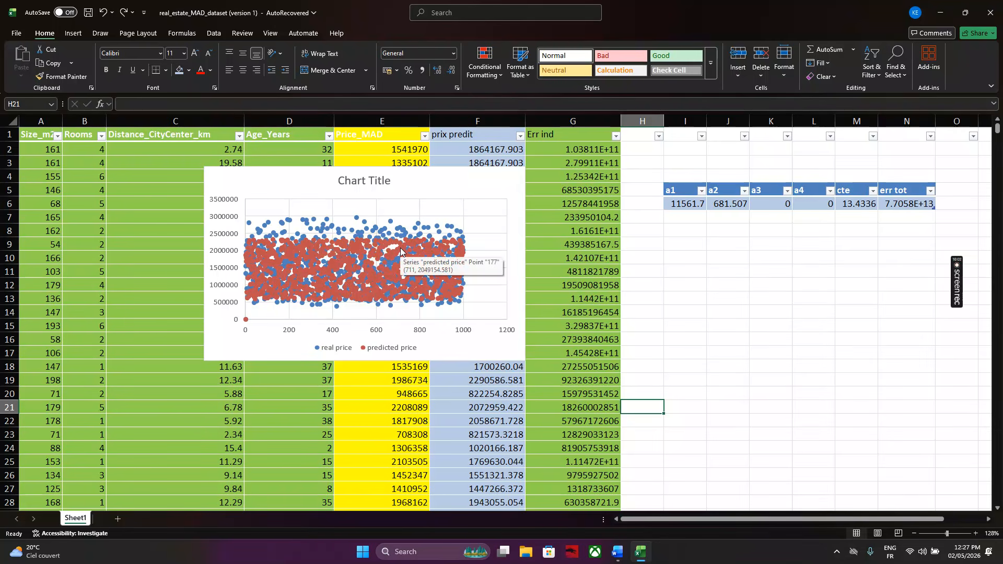
- Delete the real versus predicted price chart from the sheet
left_click(485, 194)
key("Delete")
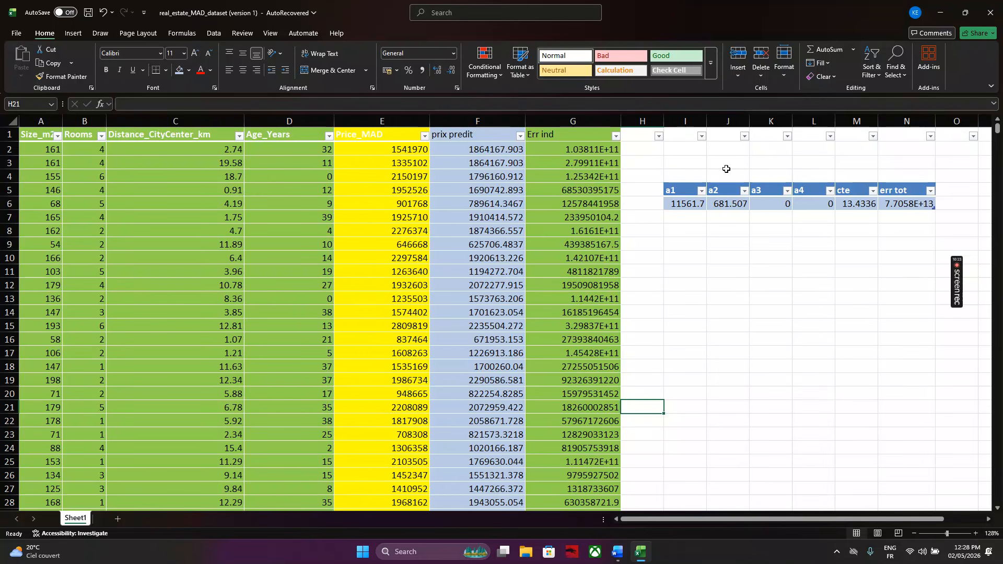
- Fill the entire Err ind column with orange
left_click(398, 121)
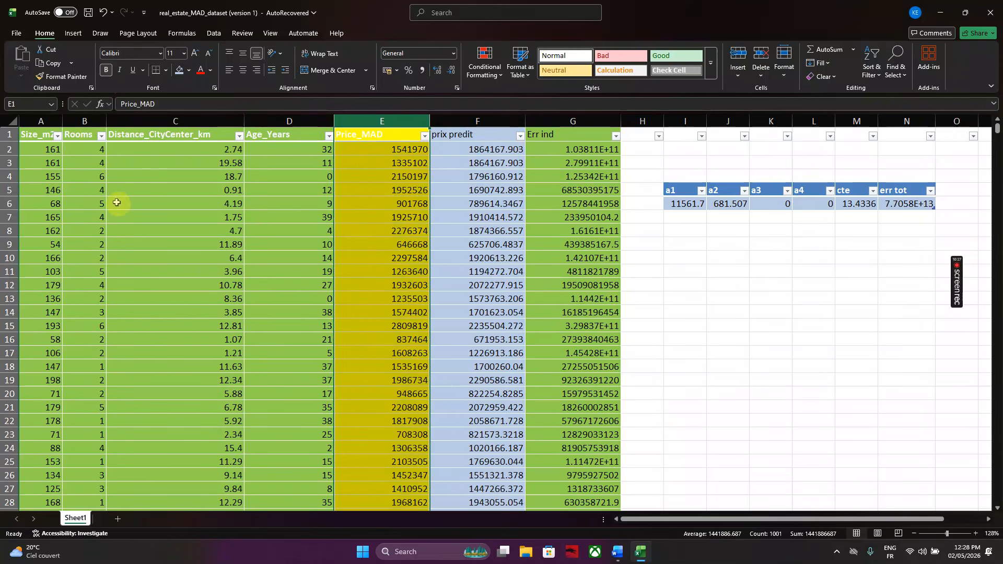
left_click(602, 124)
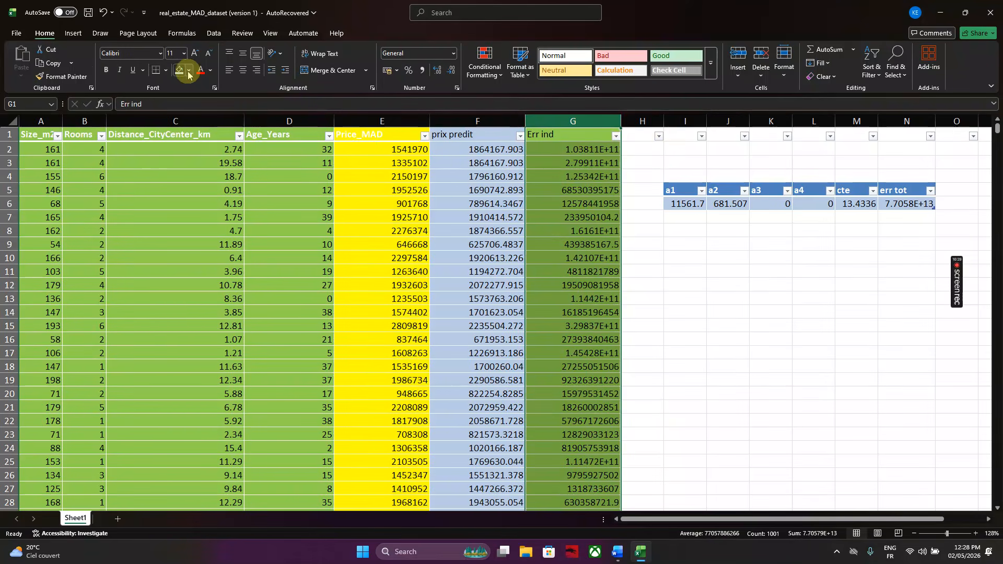
left_click(188, 72)
left_click(312, 122)
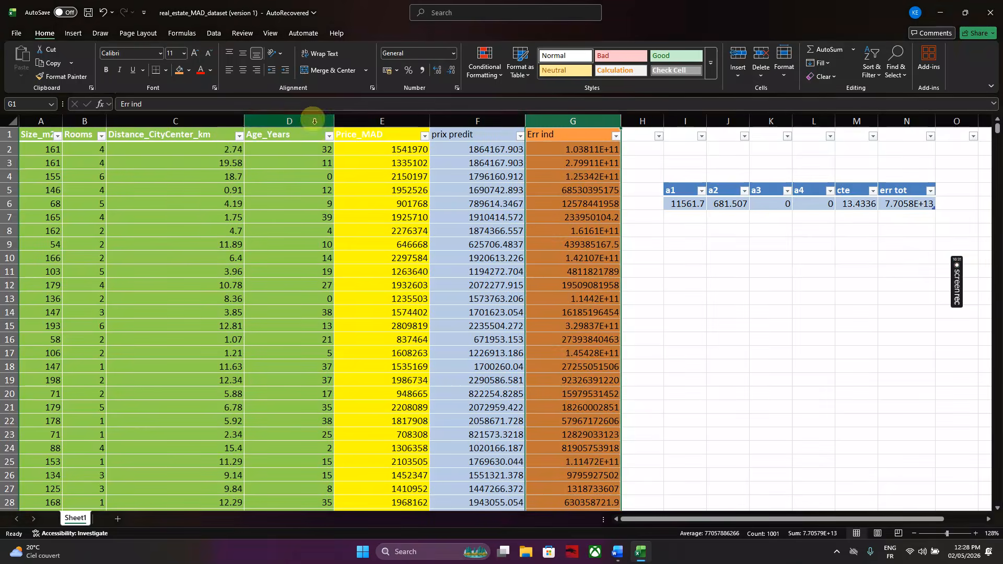
left_click(581, 252)
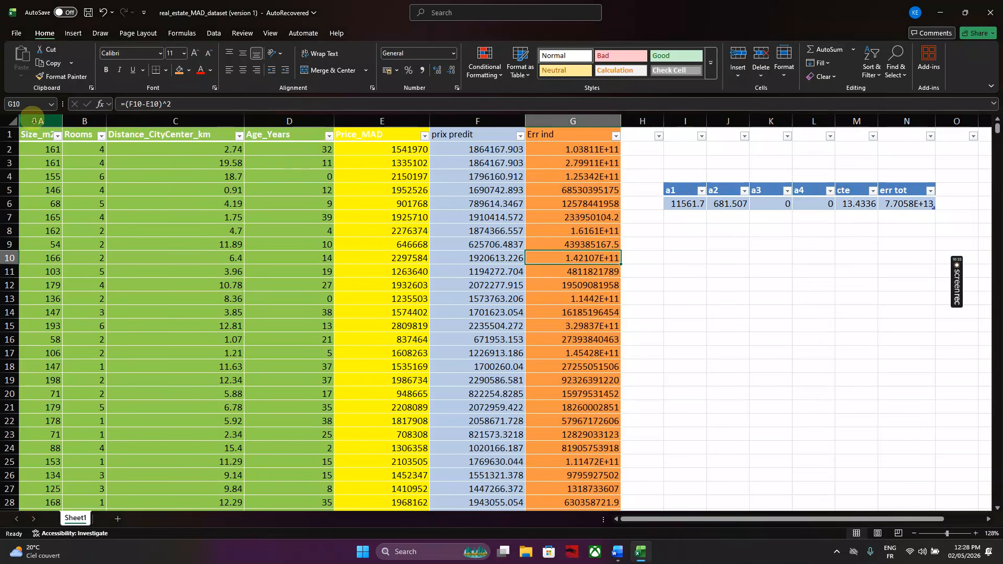
- Review the four feature columns, Price_MAD, prix predit and Err ind, including the dataset's last rows
left_click_drag(41, 121, 280, 134)
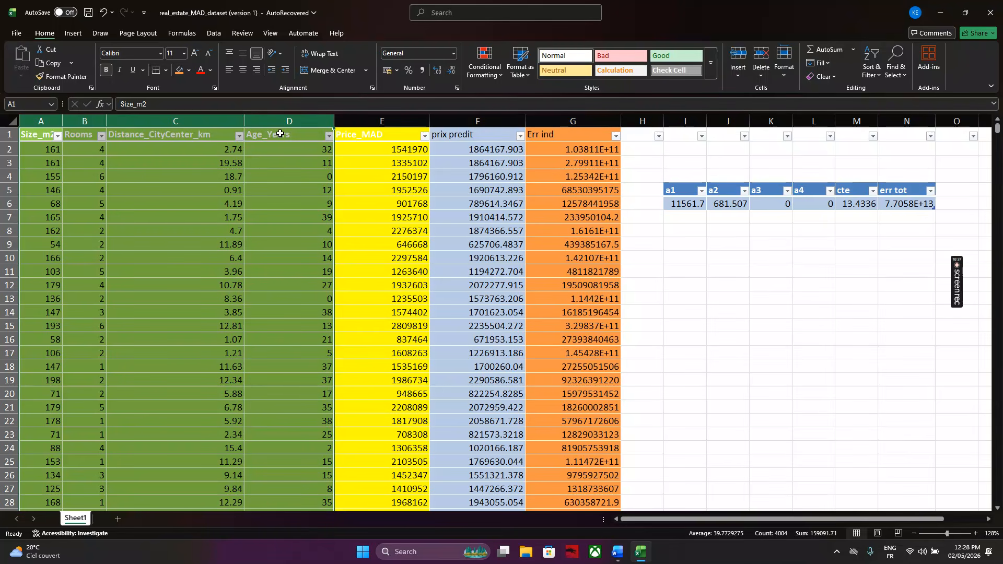
left_click(375, 120)
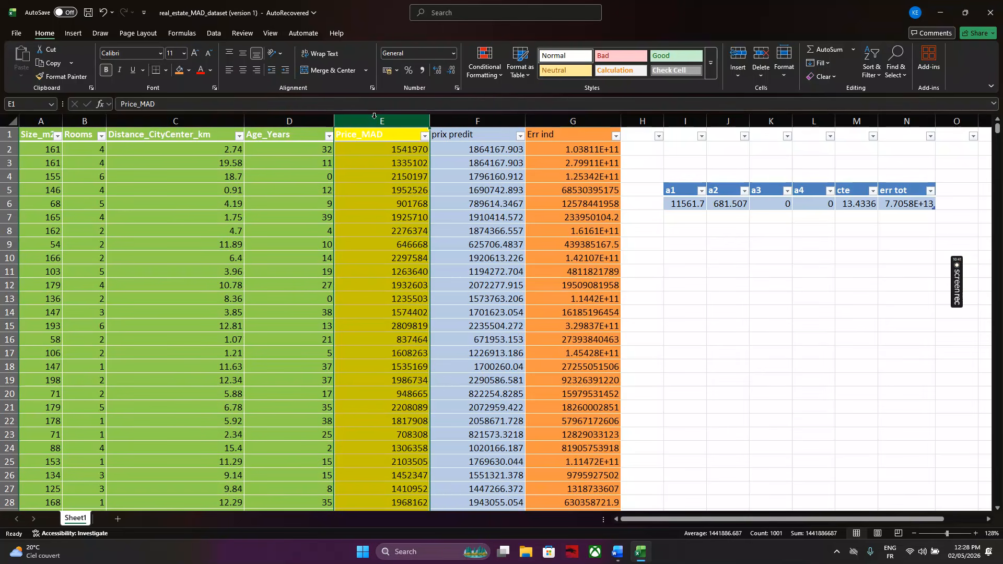
left_click(466, 119)
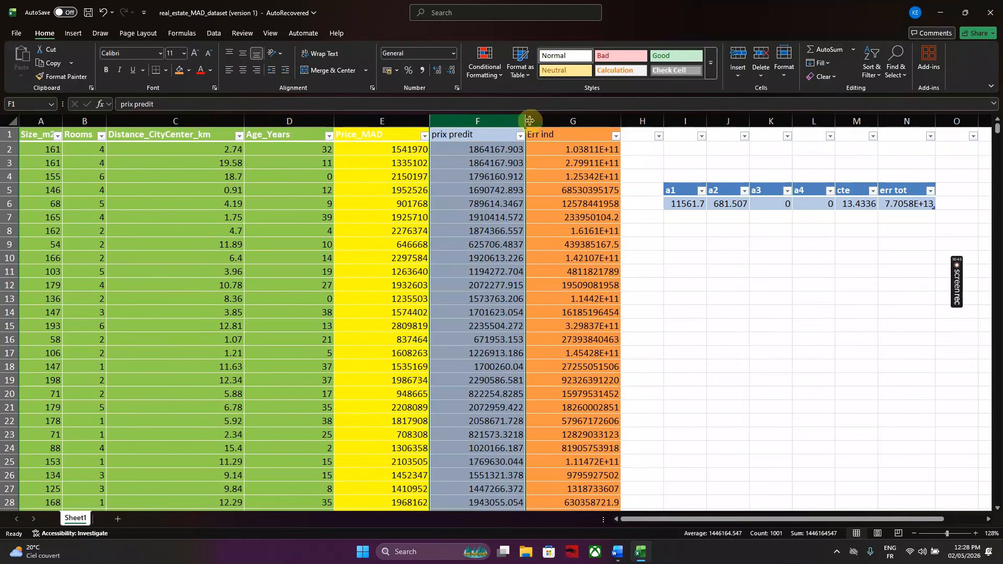
left_click(570, 120)
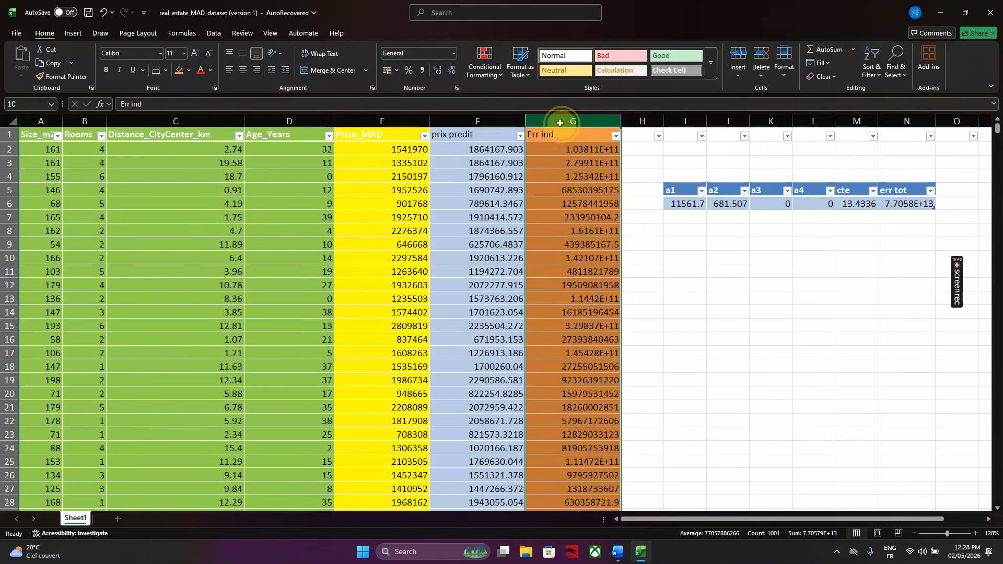
left_click(889, 311)
left_click_drag(997, 133, 997, 478)
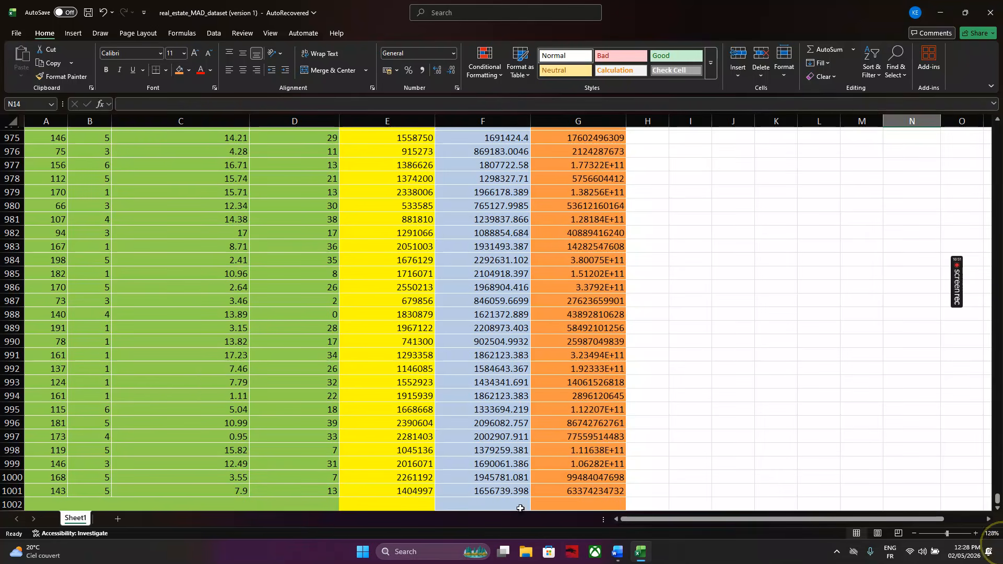
left_click(64, 504)
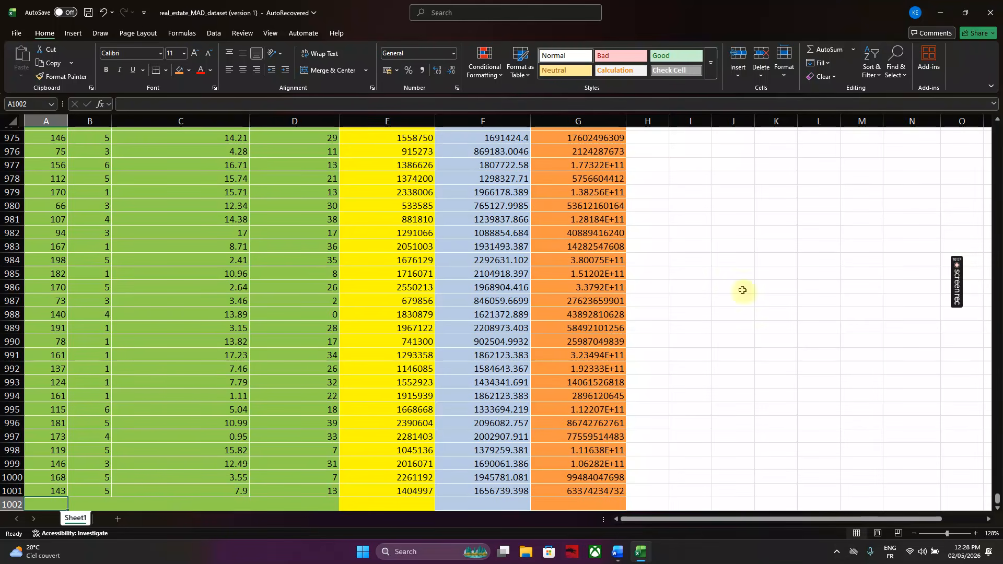
left_click_drag(998, 501, 998, 130)
left_click(319, 195)
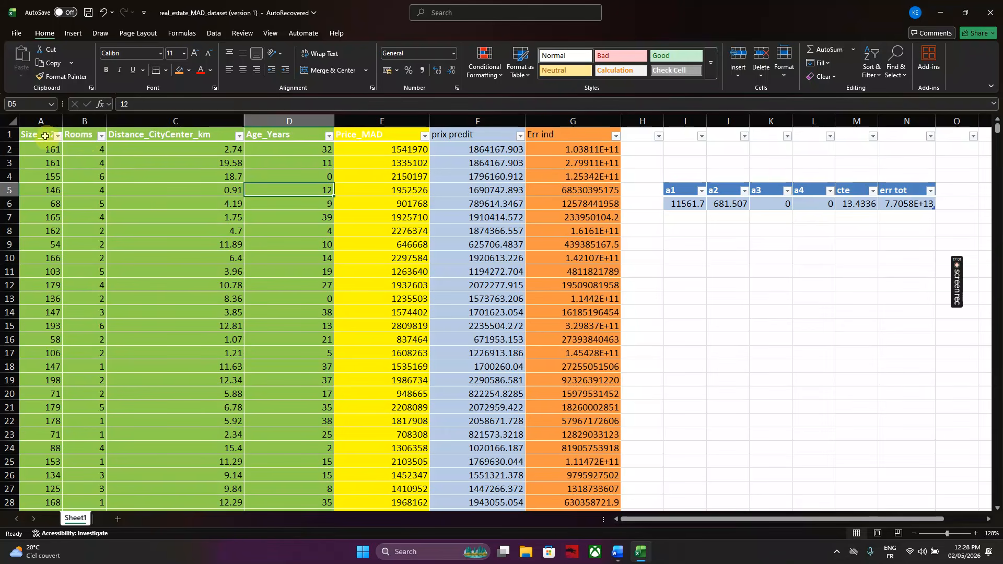
- Copy the sample data in A1:E11 and open chatgpt.com in Google Chrome
left_click_drag(47, 136, 396, 270)
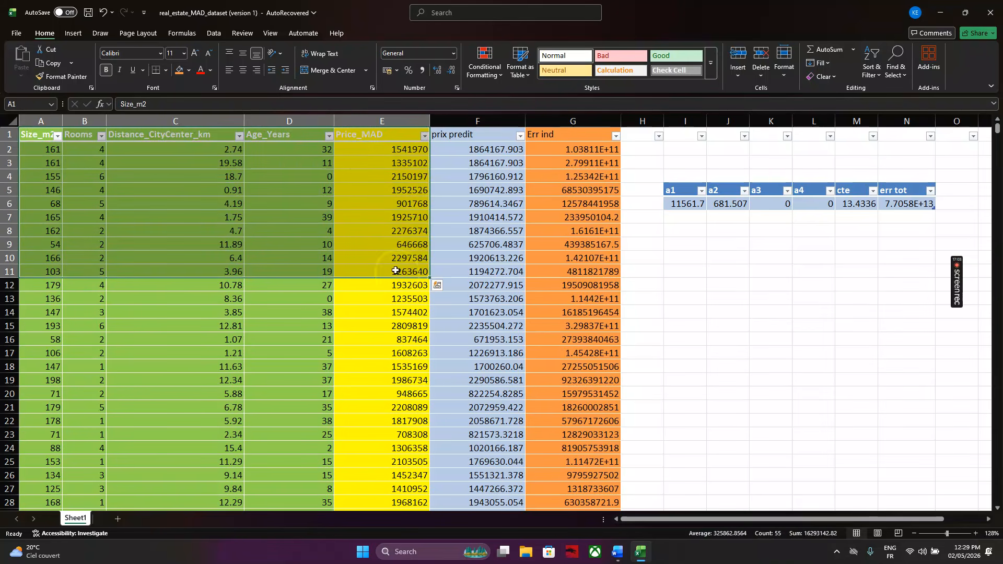
key("ctrl+c")
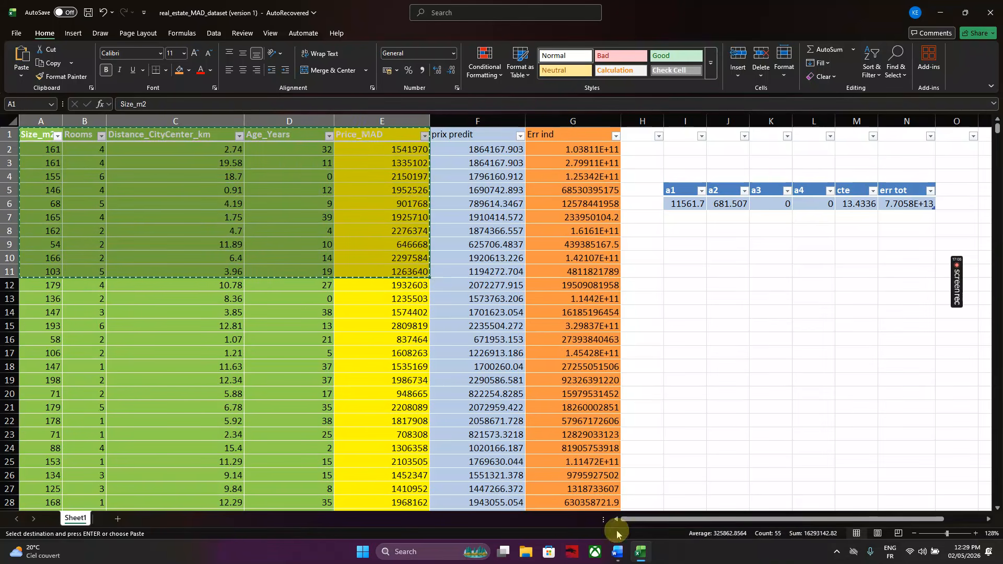
left_click(413, 556)
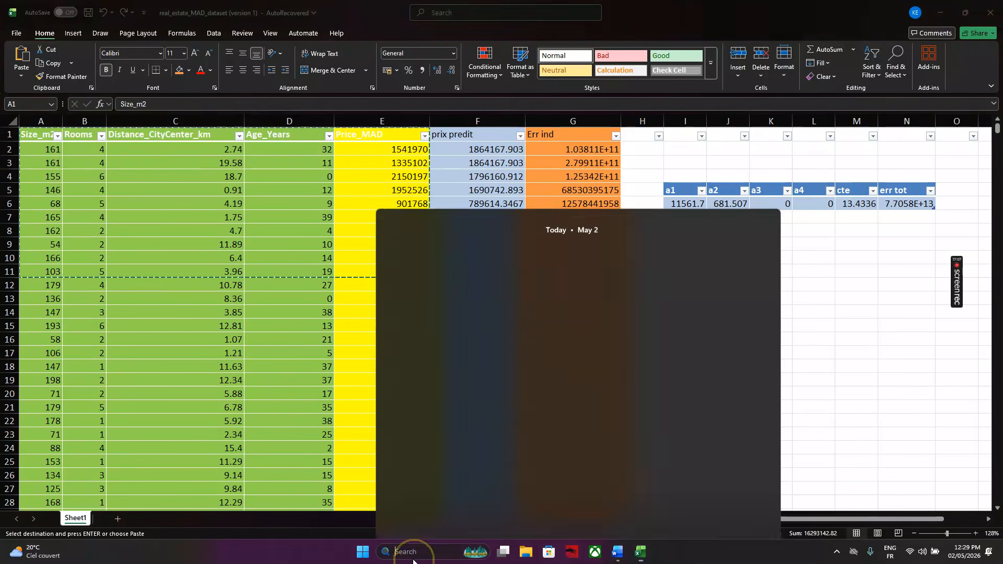
type("goo")
key("Return")
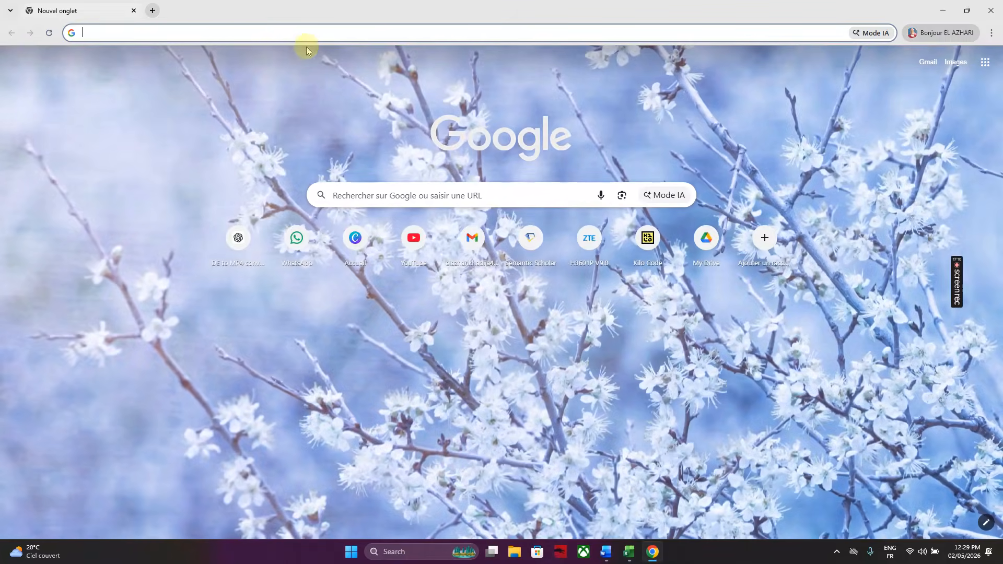
left_click(267, 32)
type("c")
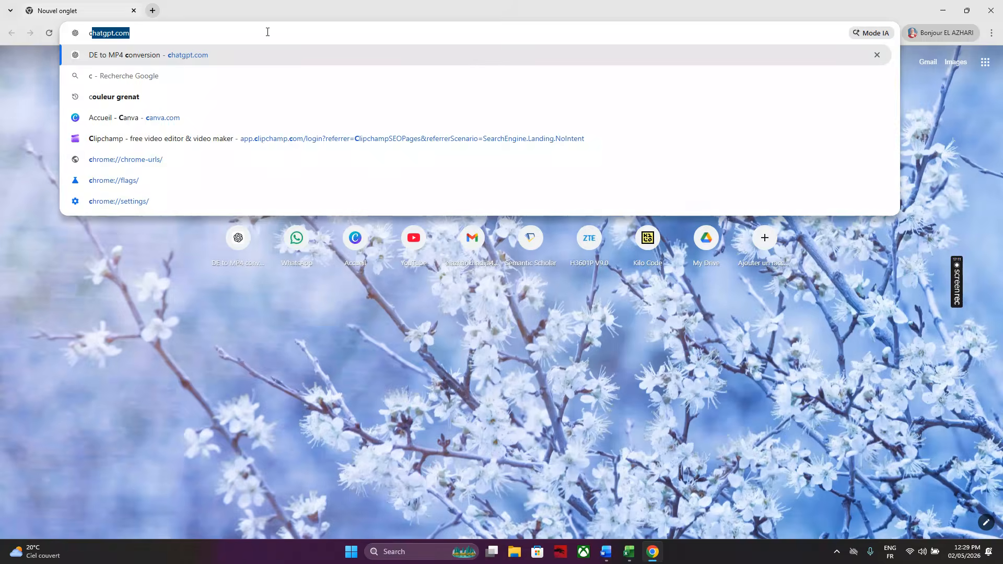
key("Return")
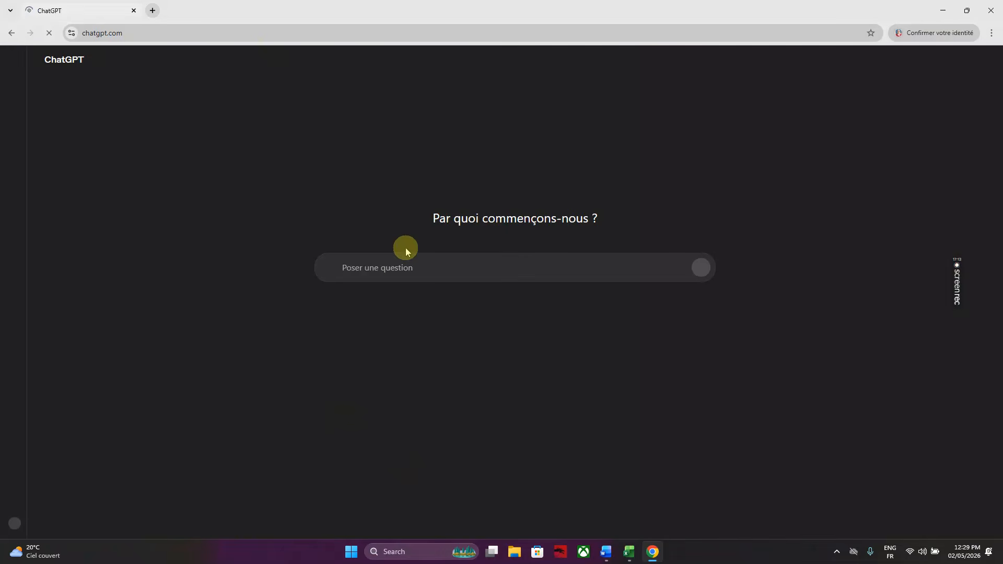
- Ask ChatGPT to "generate test data like this structure", including the copied sample rows but removing the attached image
type("generate data like")
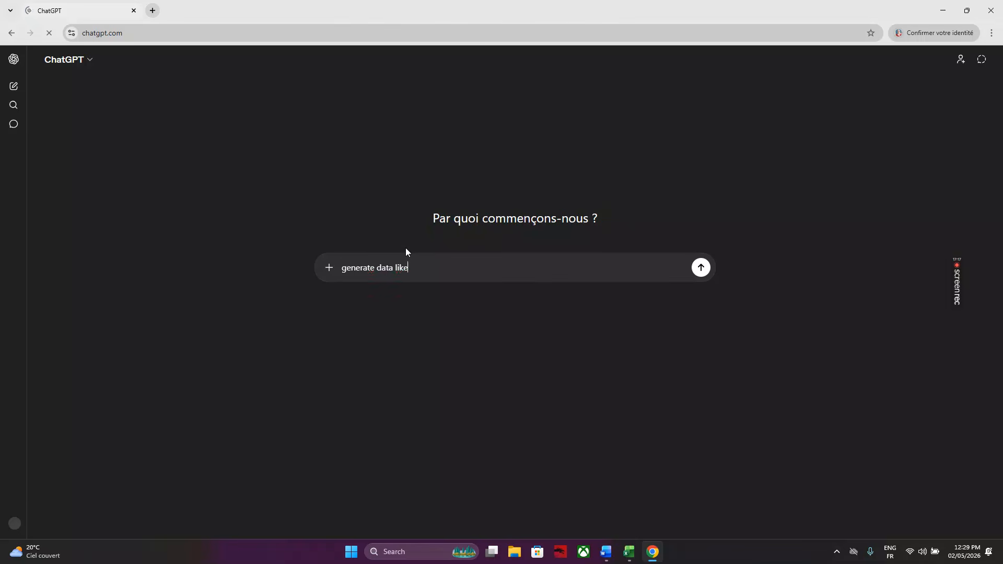
type("tructure")
key("ctrl+v")
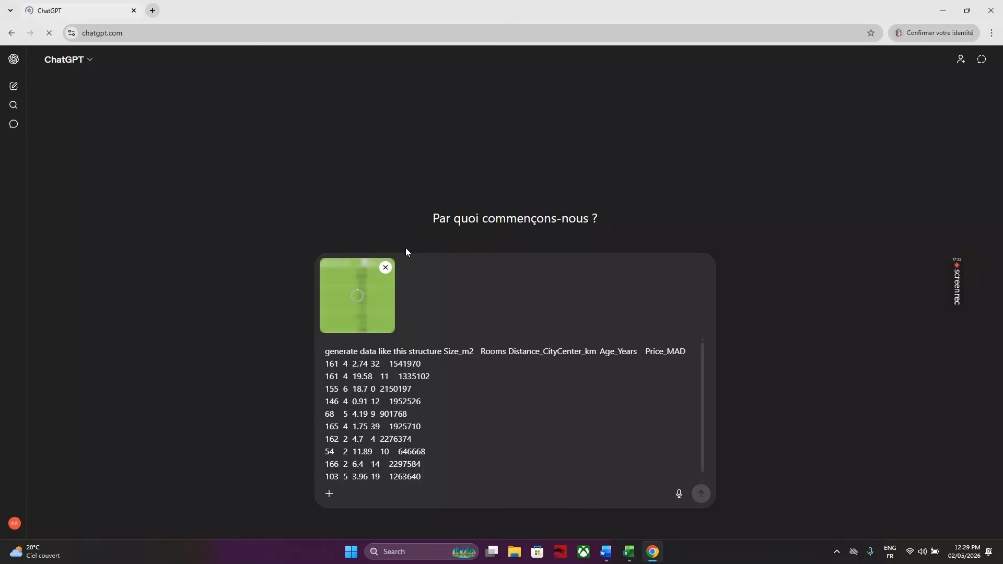
left_click(386, 268)
left_click(361, 270)
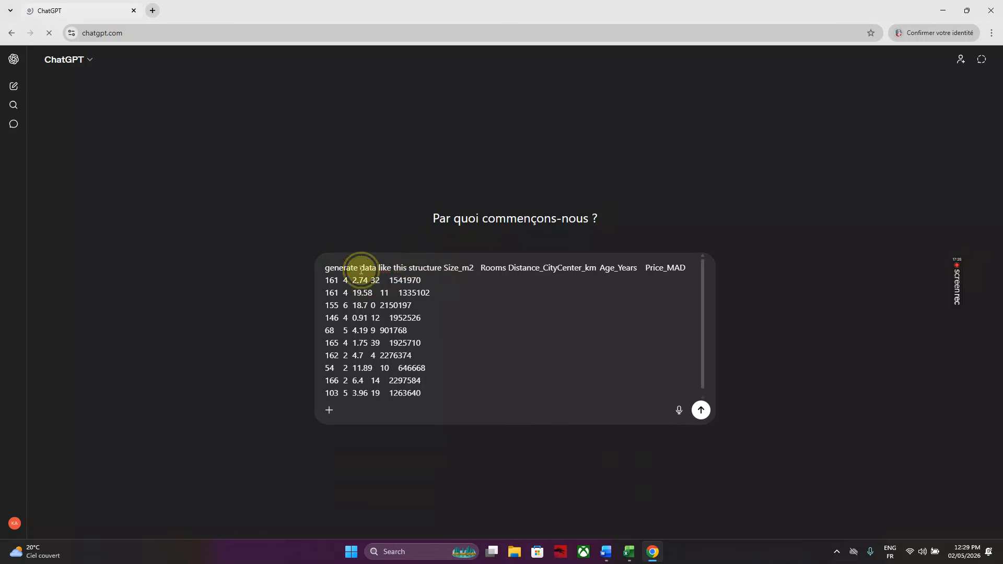
type("test")
key("Return")
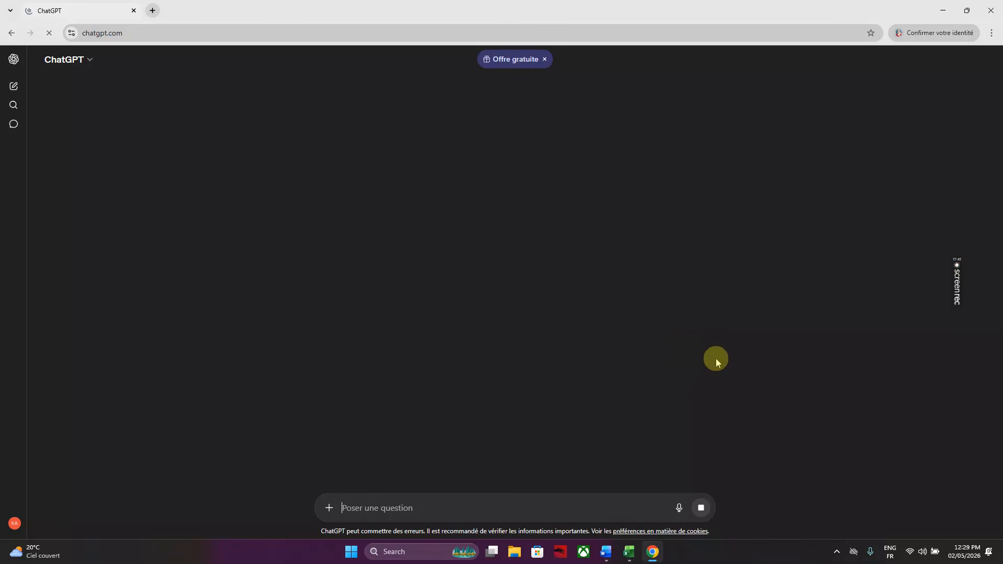
mouse_move(956, 265)
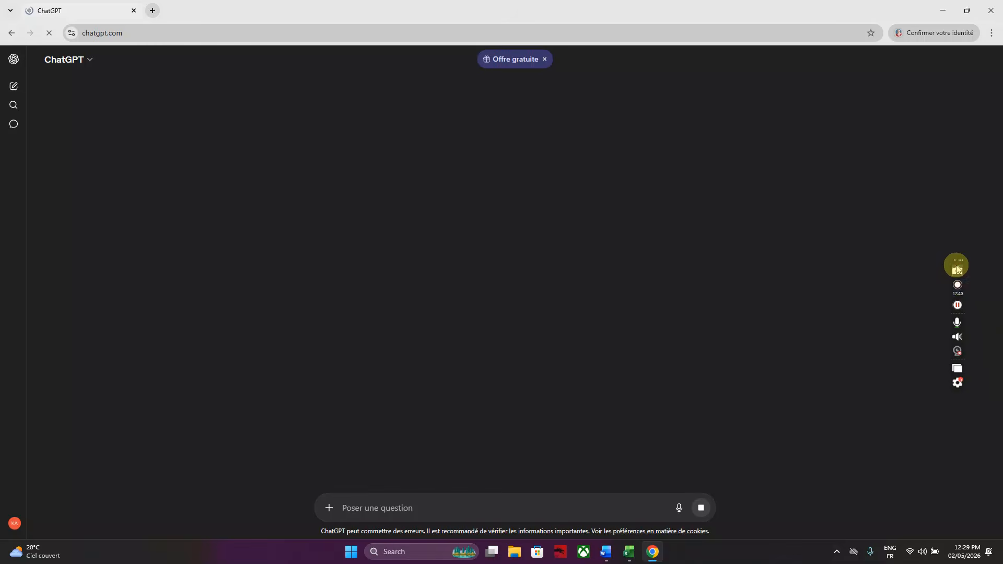
left_click(961, 302)
left_click(957, 305)
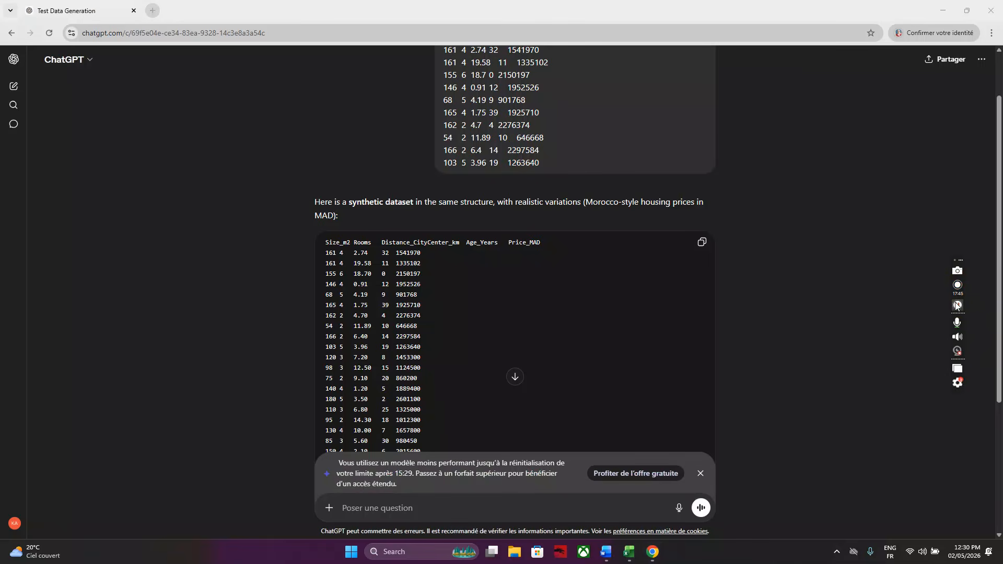
- Copy the synthetic dataset from ChatGPT's response
left_click(547, 282)
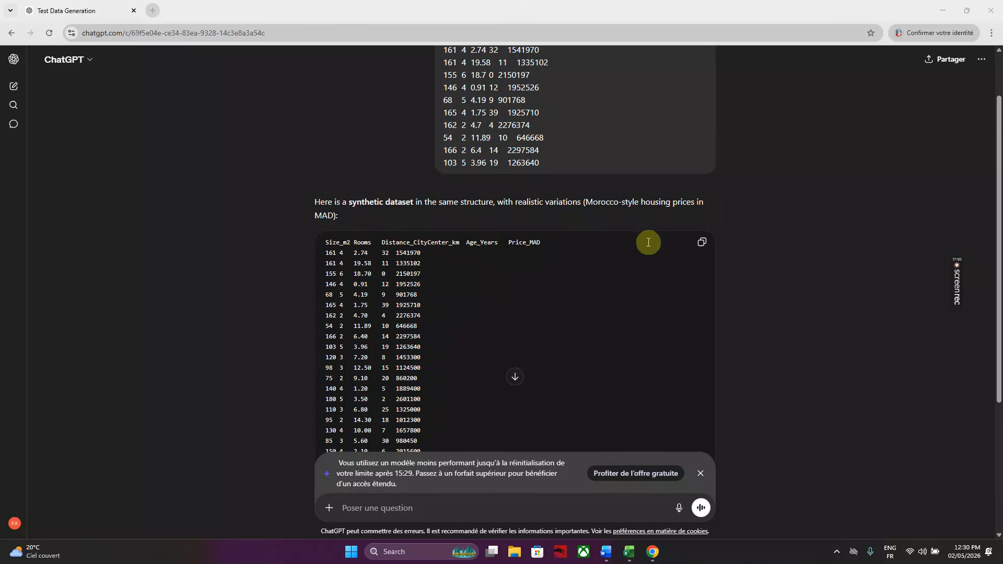
left_click(705, 247)
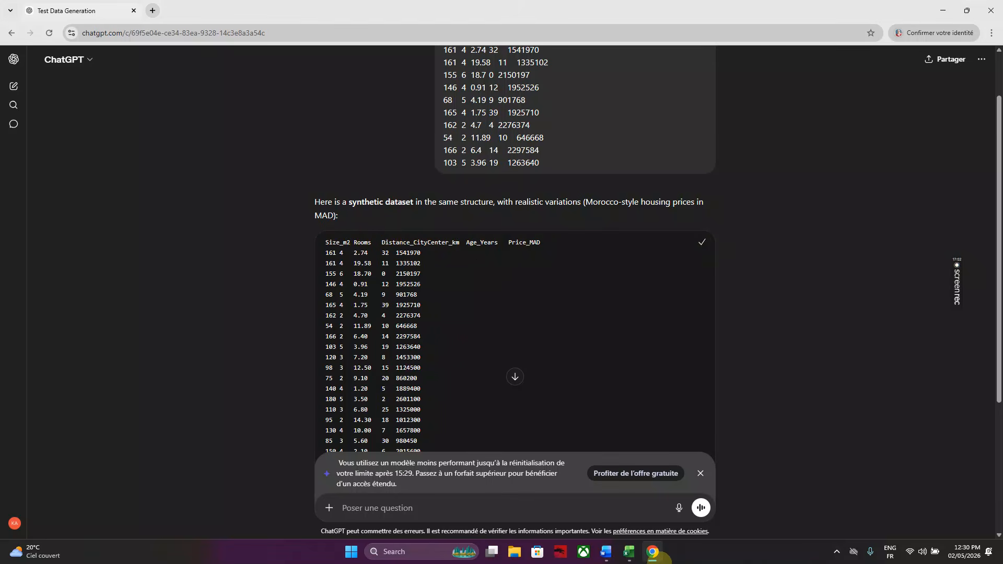
- Switch to the Excel workbook and paste the copied synthetic dataset below the last data row, starting at cell A1003
mouse_move(632, 559)
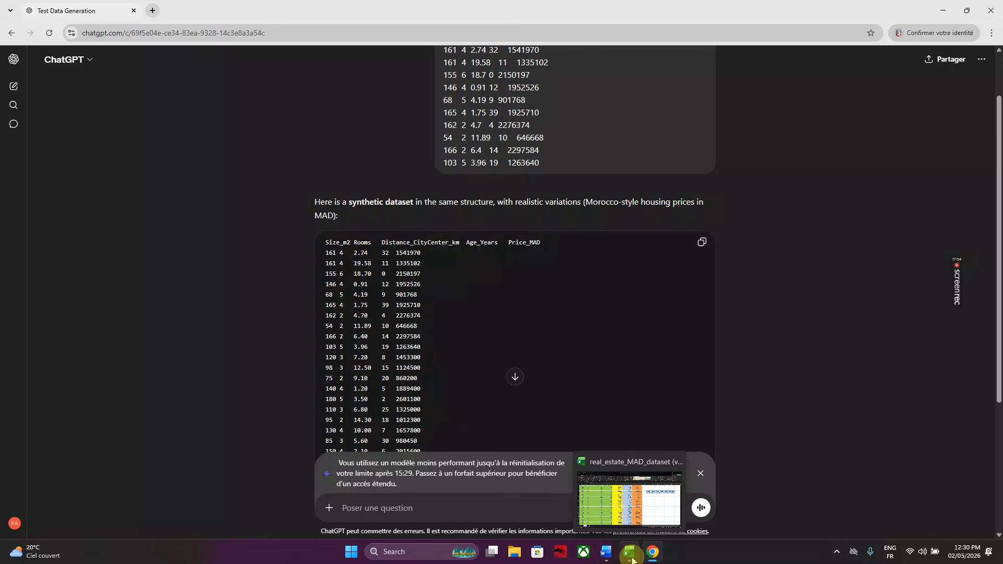
left_click(653, 504)
left_click(629, 561)
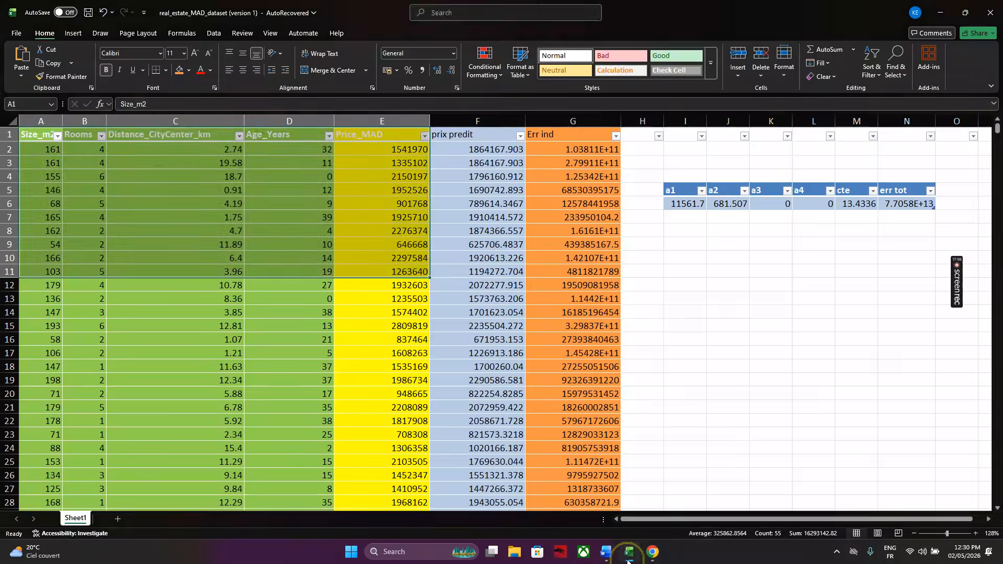
left_click(628, 561)
left_click(630, 560)
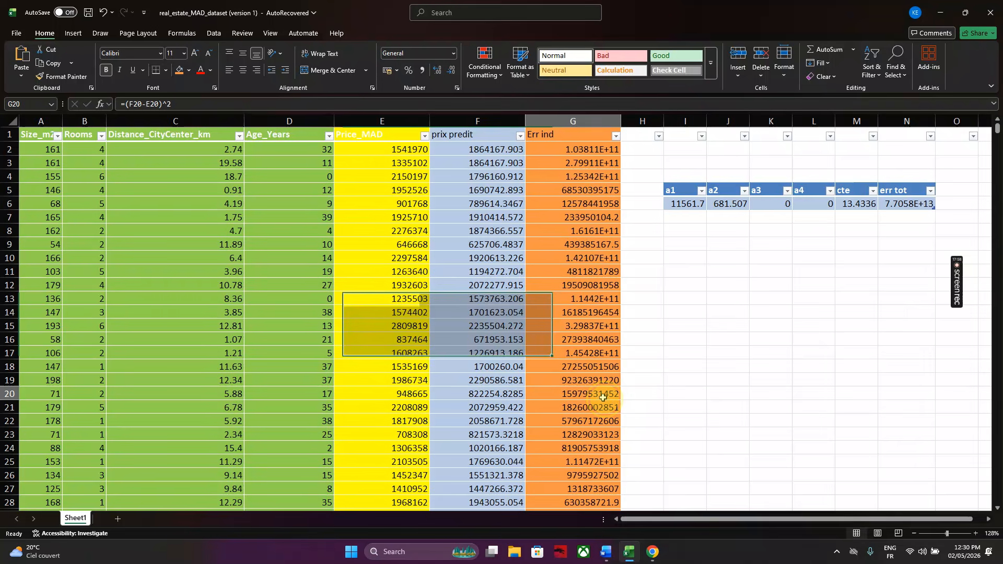
left_click_drag(997, 126, 996, 499)
left_click(537, 443)
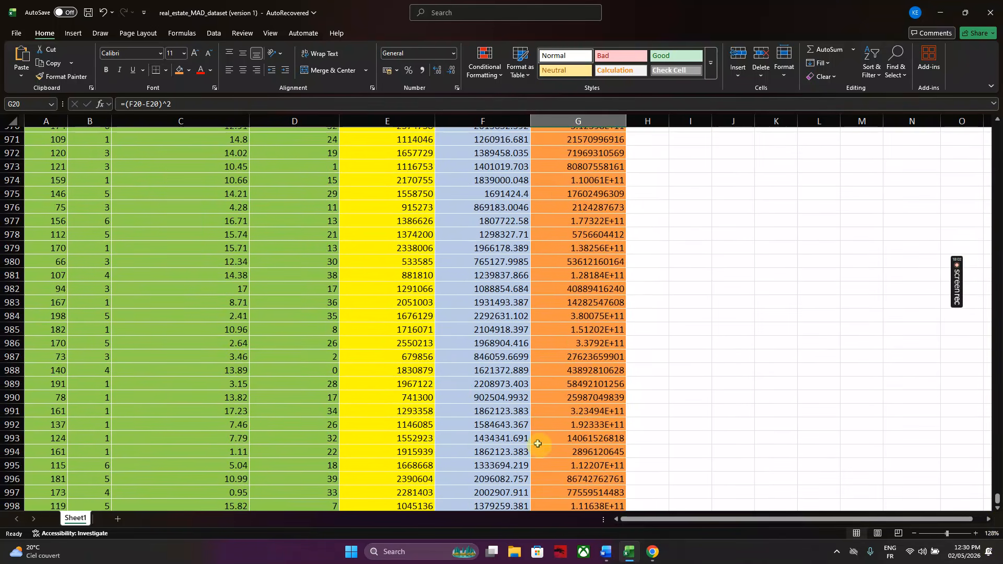
key("Down")
key("Down")
key("Down")
key("Down")
key("Down")
key("Down")
key("Down")
key("Down")
key("Down")
key("Down")
key("Down")
key("Down")
key("Down")
key("Down")
key("Down")
key("Down")
key("Down")
key("Down")
key("Down")
key("Down")
key("Down")
key("Down")
key("Down")
key("Down")
key("Down")
key("Down")
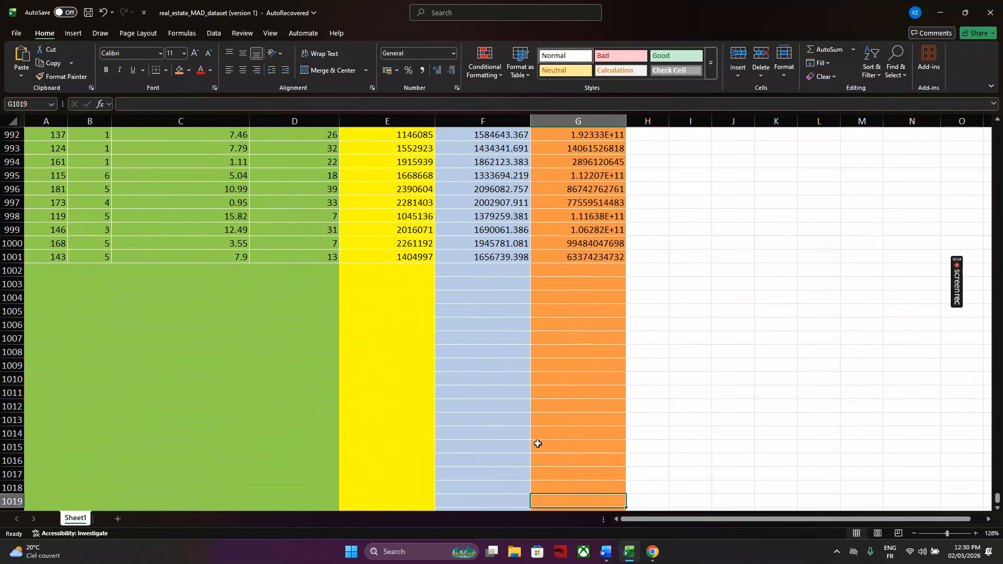
left_click(40, 280)
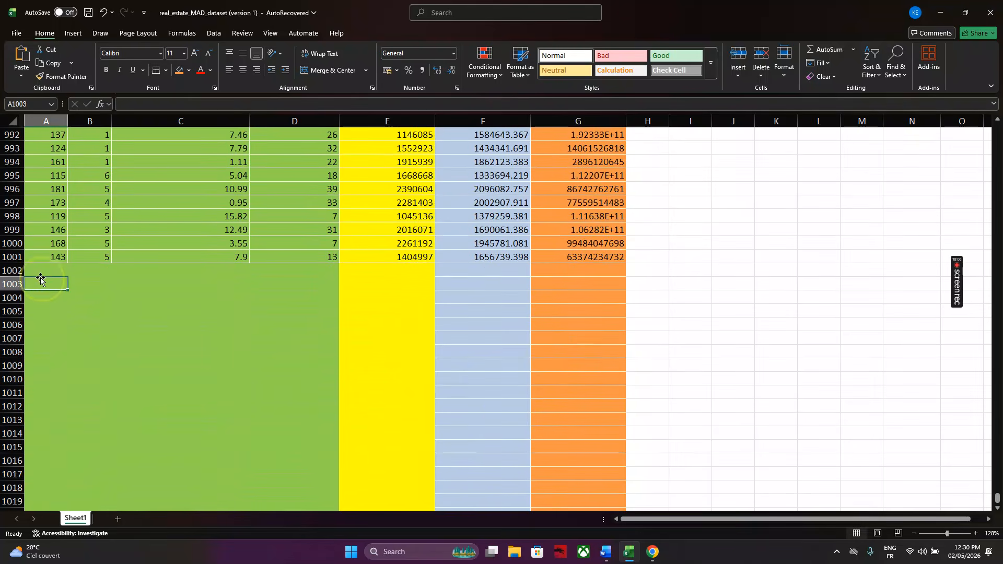
key("ctrl+v")
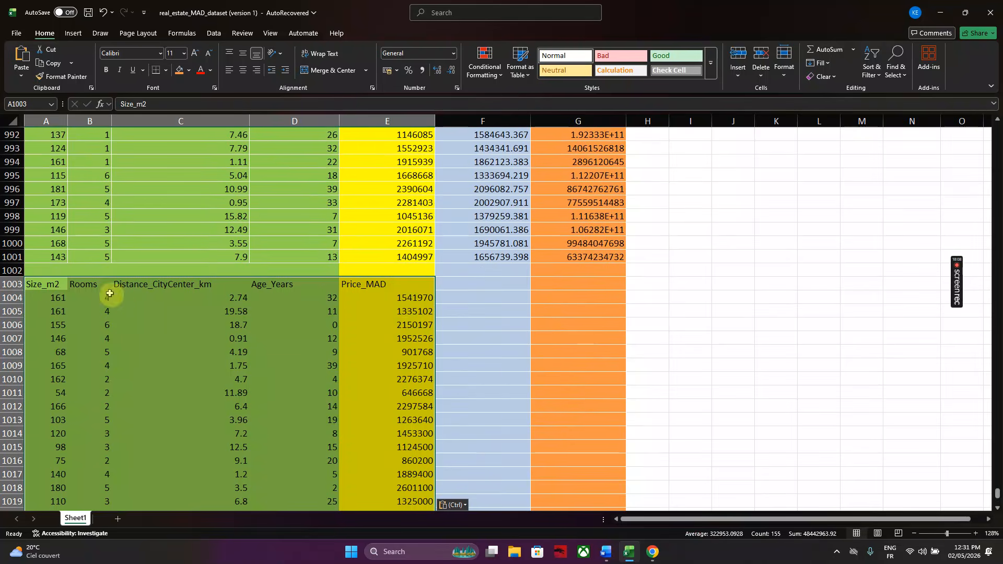
- Delete the pasted header row 1003 so the test block contains only data rows
left_click(12, 283)
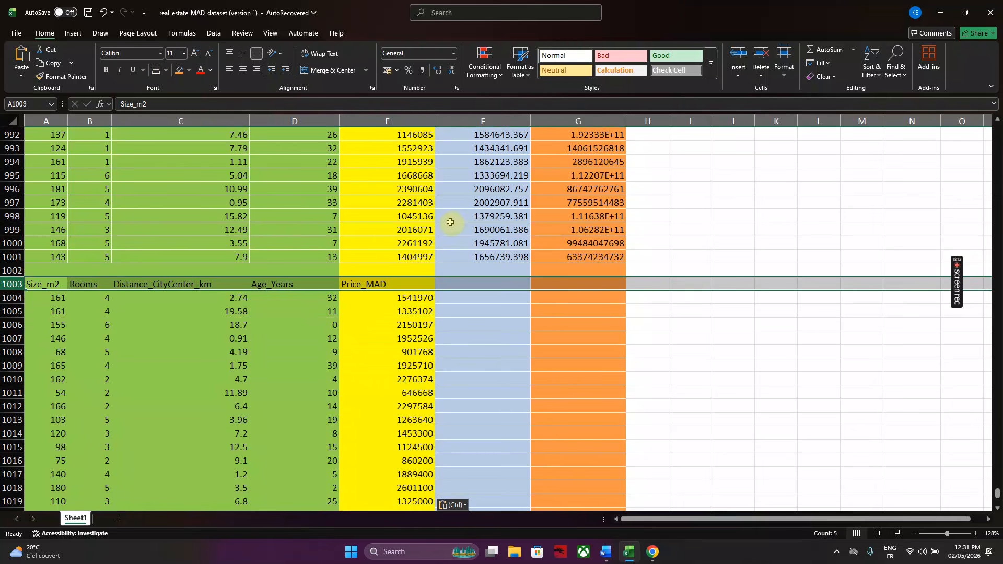
left_click(761, 57)
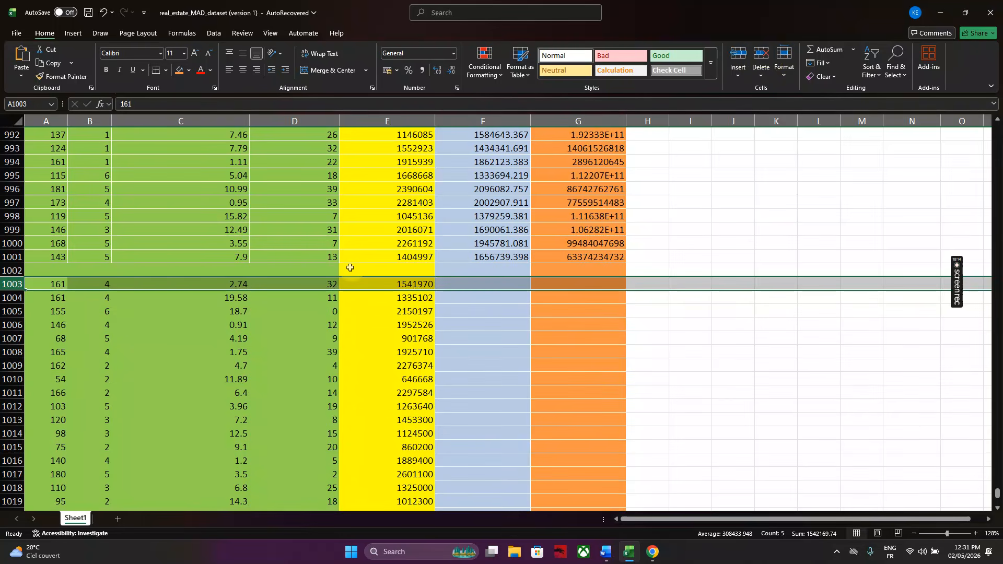
left_click(206, 299)
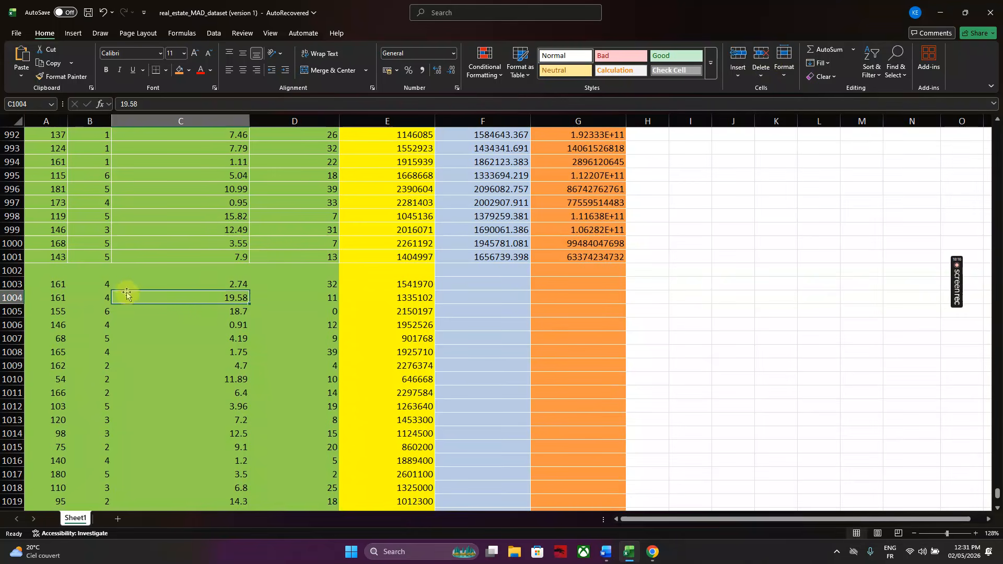
- Delete the pasted Price_MAD values in E1003:E1032, shifting the remaining cells left
left_click(62, 283)
left_click(87, 284)
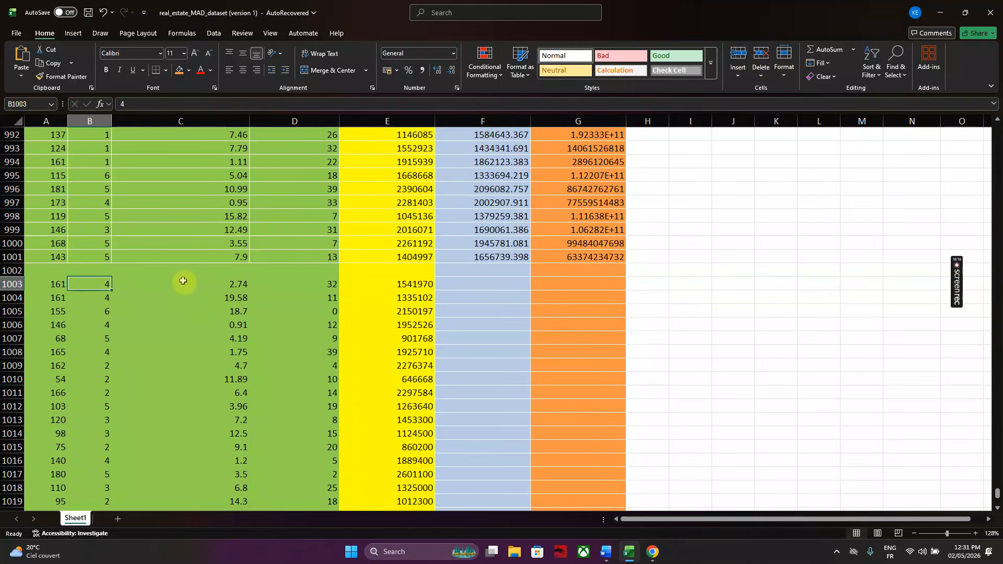
left_click(320, 286)
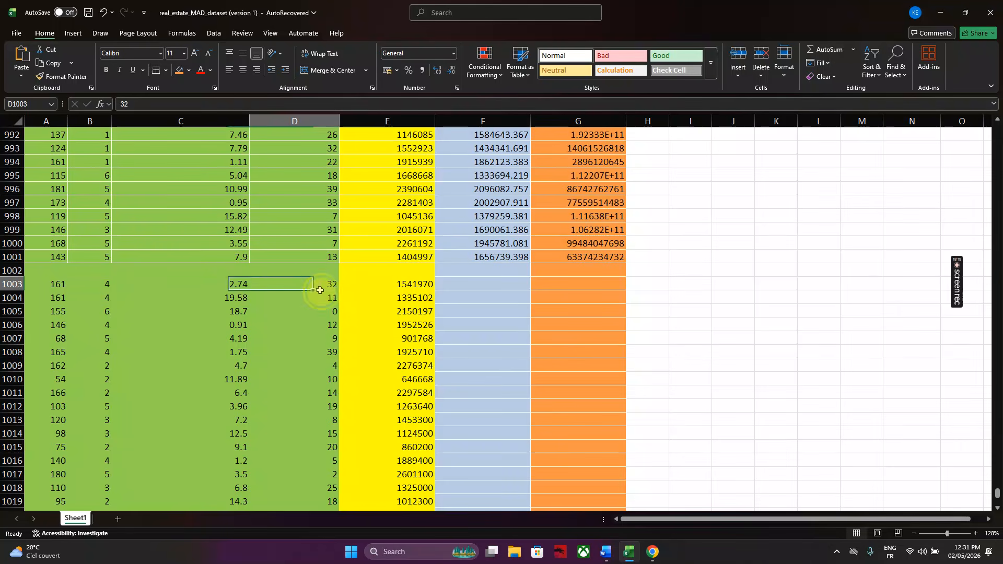
left_click(409, 288)
left_click(468, 314)
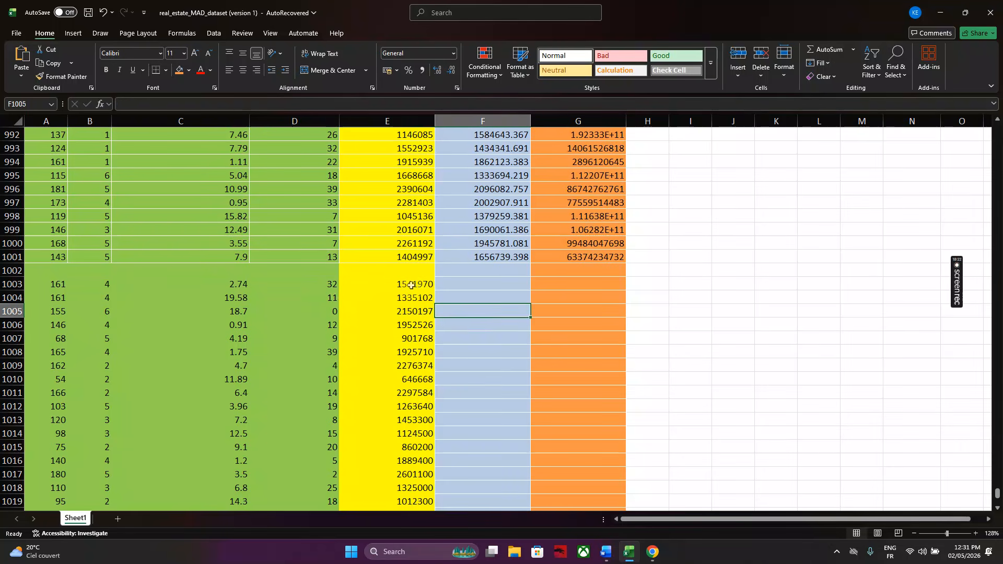
left_click_drag(411, 285, 407, 475)
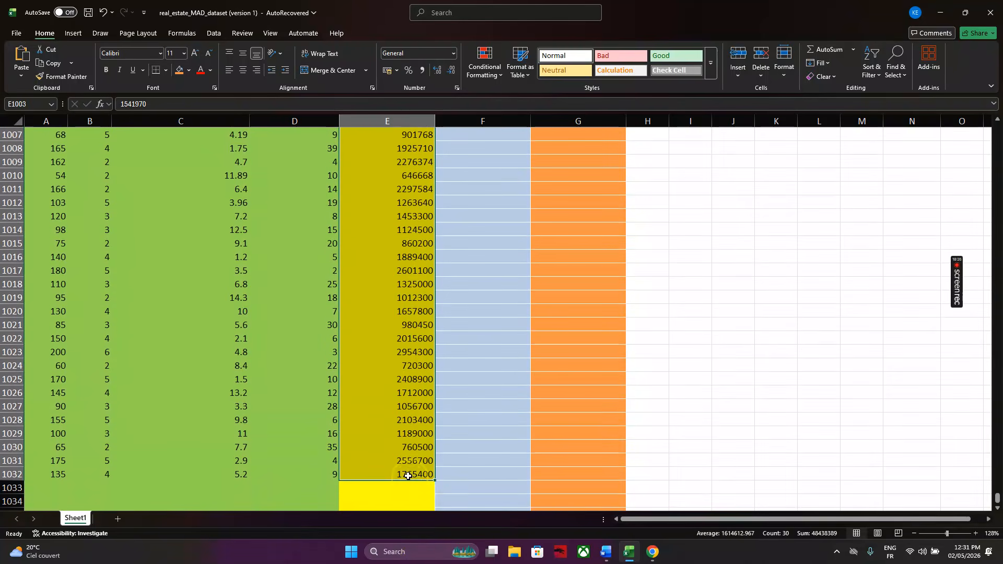
left_click(760, 71)
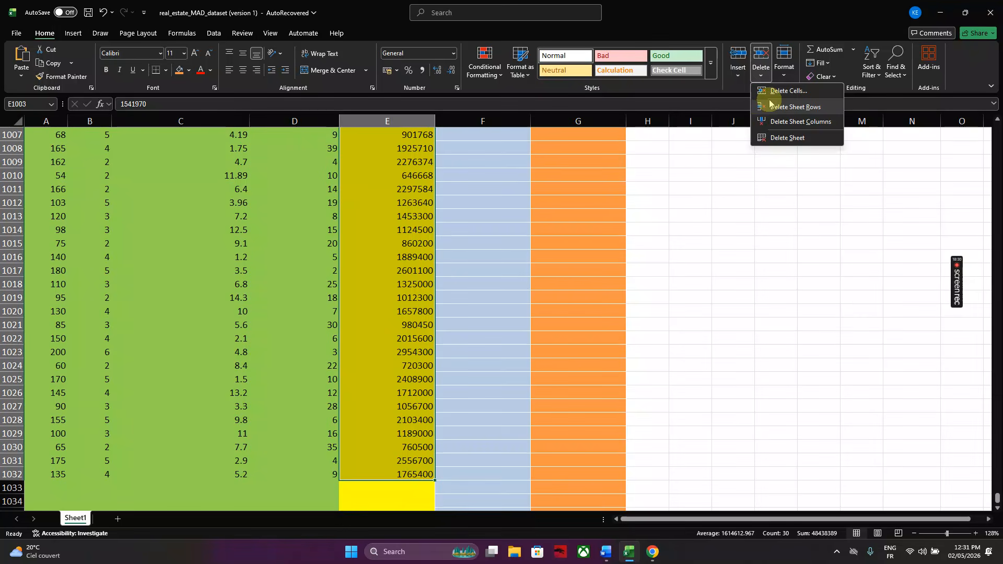
left_click(768, 92)
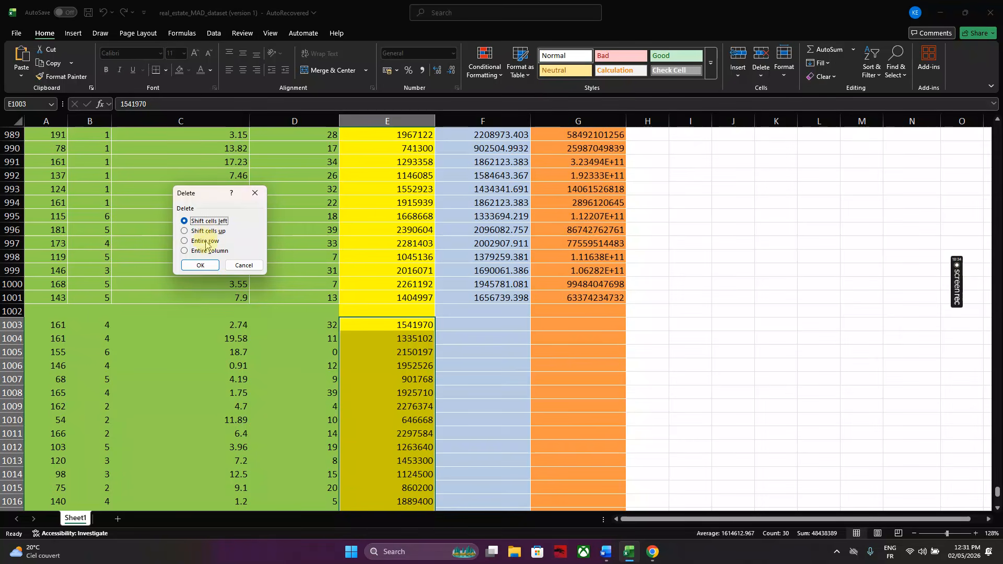
left_click(196, 264)
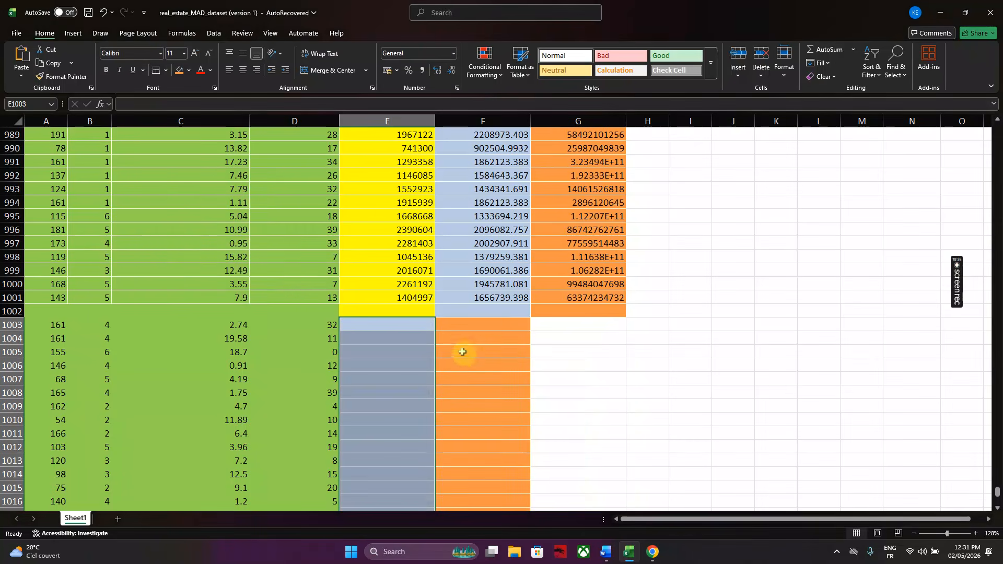
- Copy the yellow formatting of E1002 down column E over the test rows with Format Painter
left_click(393, 308)
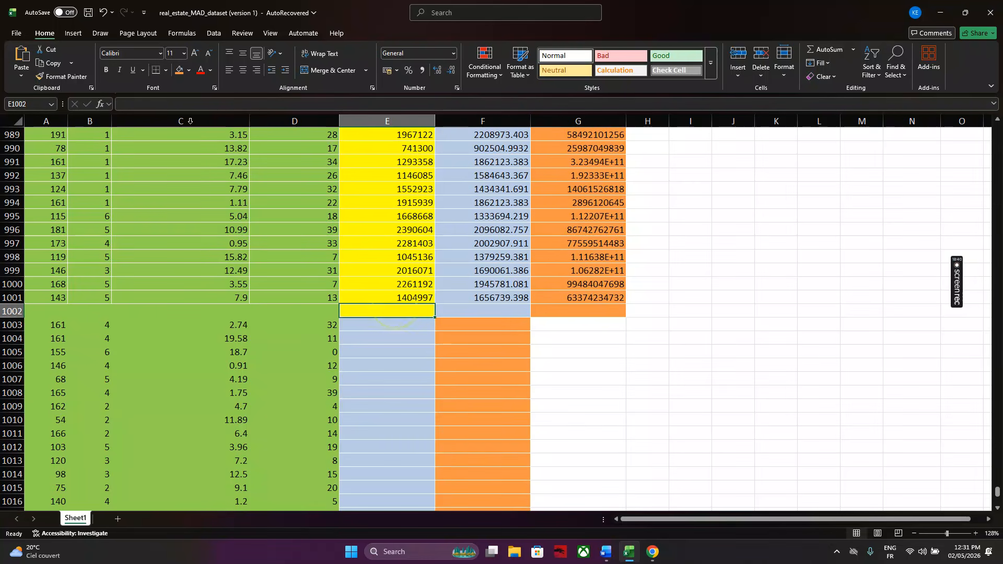
left_click(76, 77)
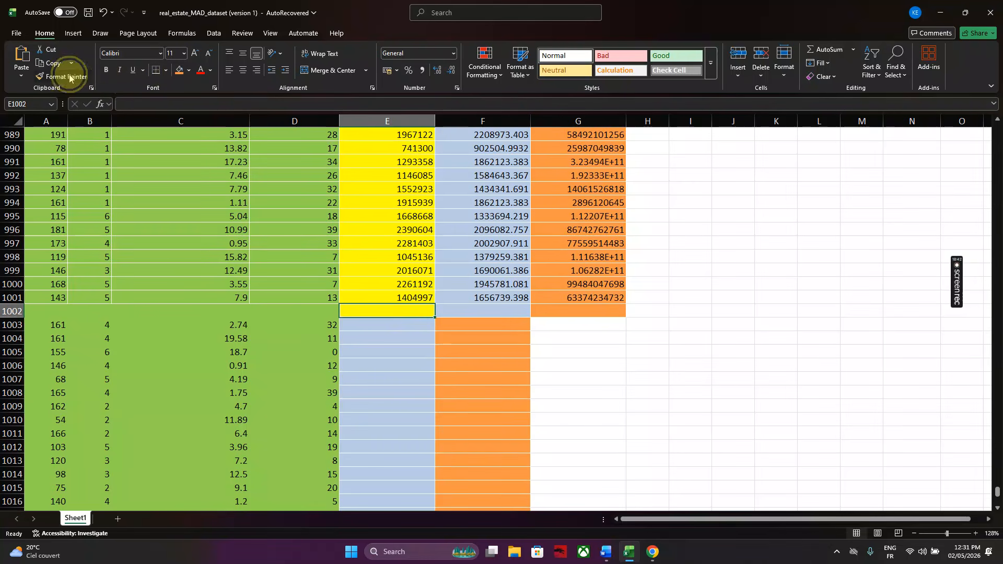
mouse_move(386, 320)
left_mouse_down()
mouse_move(392, 559)
mouse_move(390, 474)
left_mouse_up()
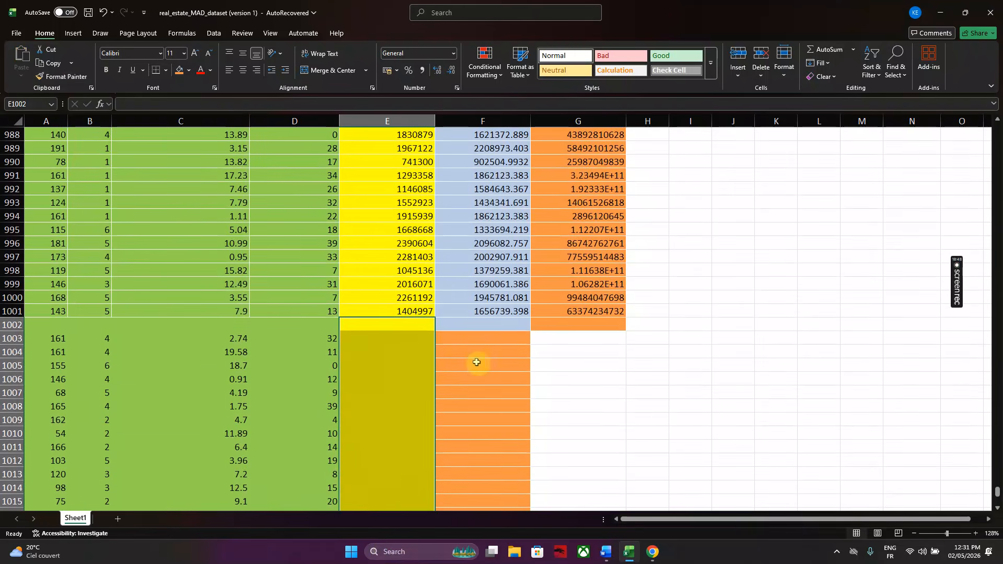
left_click(458, 339)
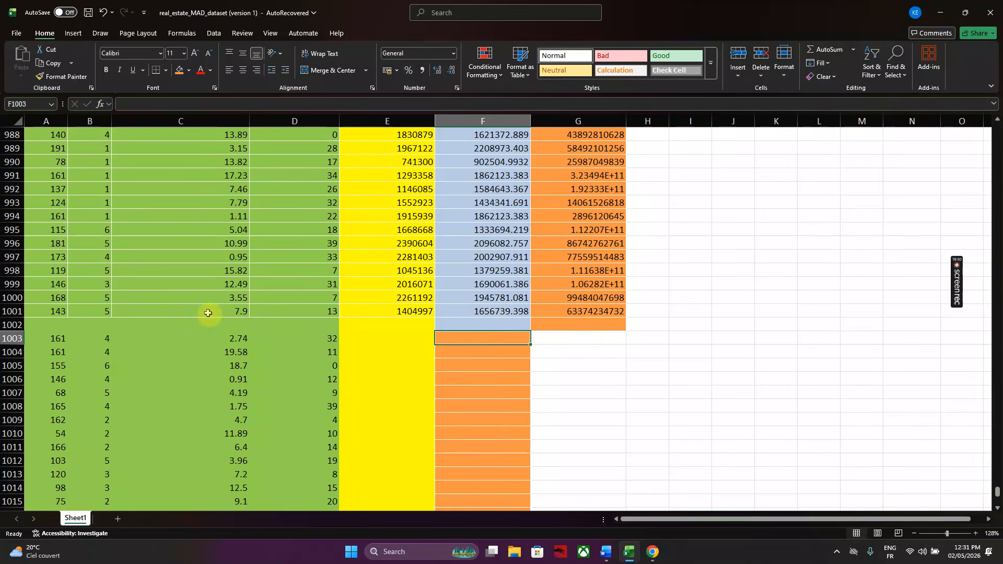
- Fill the whole empty row 1002 with red to separate the training data from the test data
left_click(14, 324)
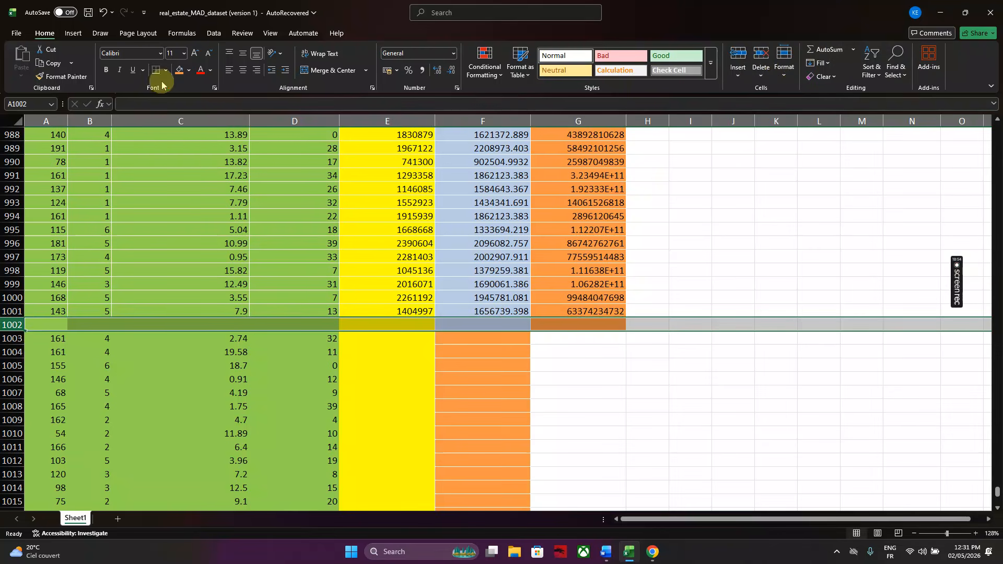
left_click(189, 70)
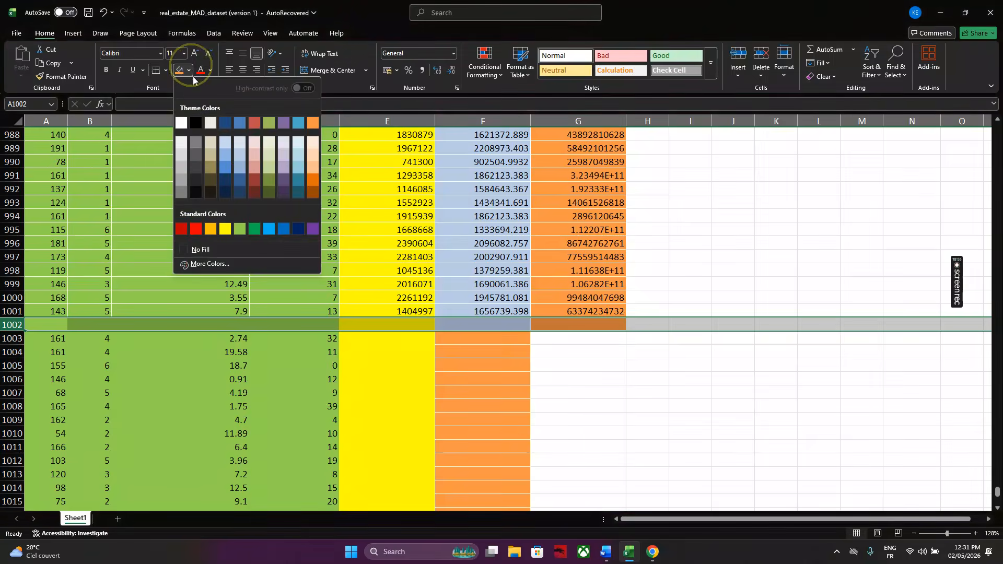
left_click(197, 228)
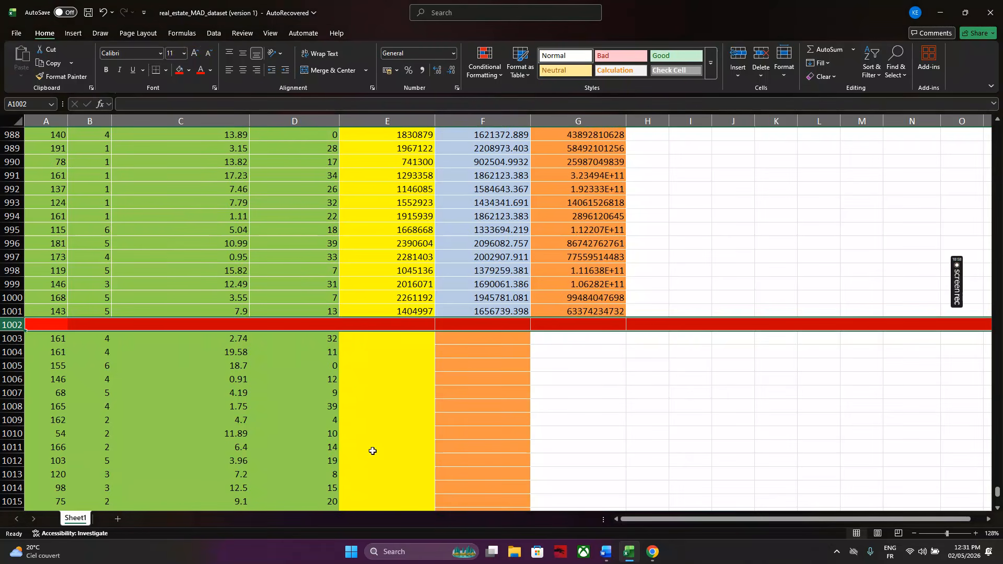
- Copy the blue formatting of F1001 to column F of the test rows, from F1003 down, with Format Painter
left_click(468, 340)
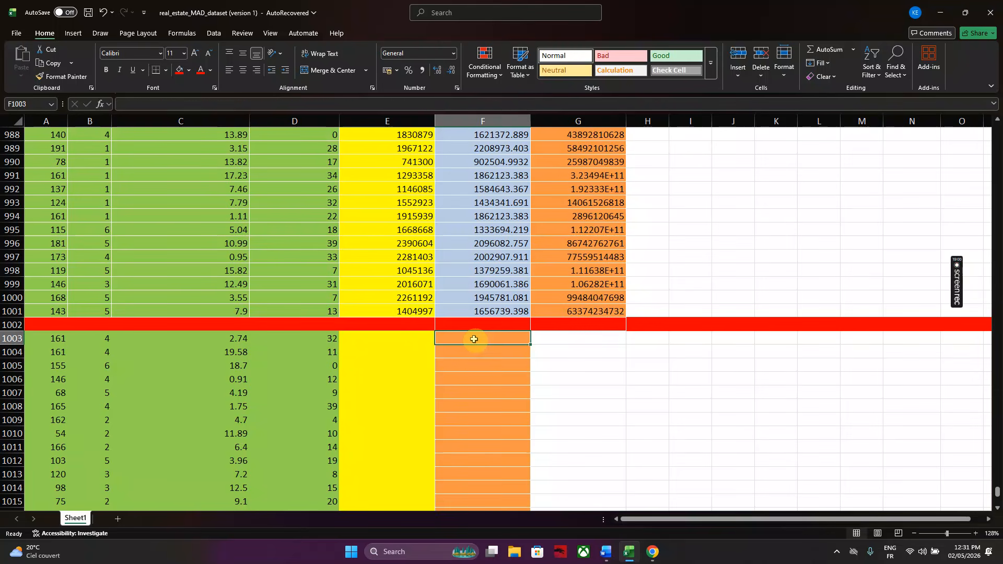
left_click(476, 311)
left_click(62, 76)
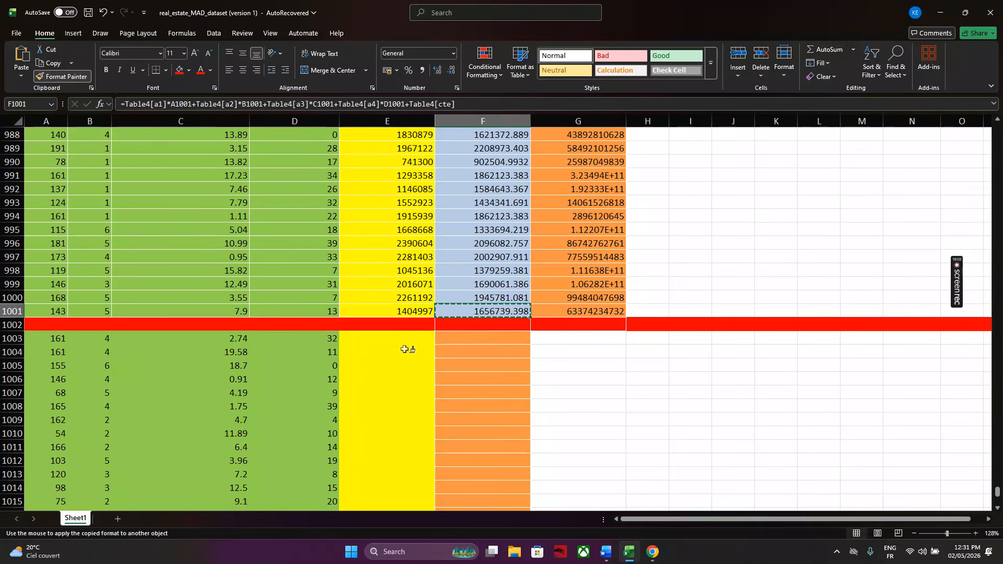
mouse_move(449, 339)
left_mouse_down()
mouse_move(491, 561)
mouse_move(493, 514)
left_mouse_up()
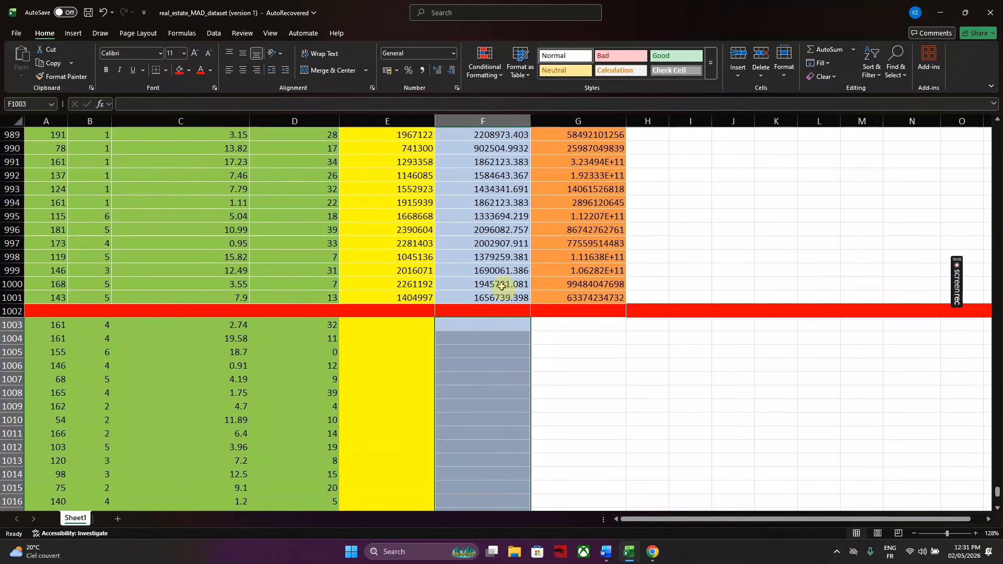
double_click(472, 298)
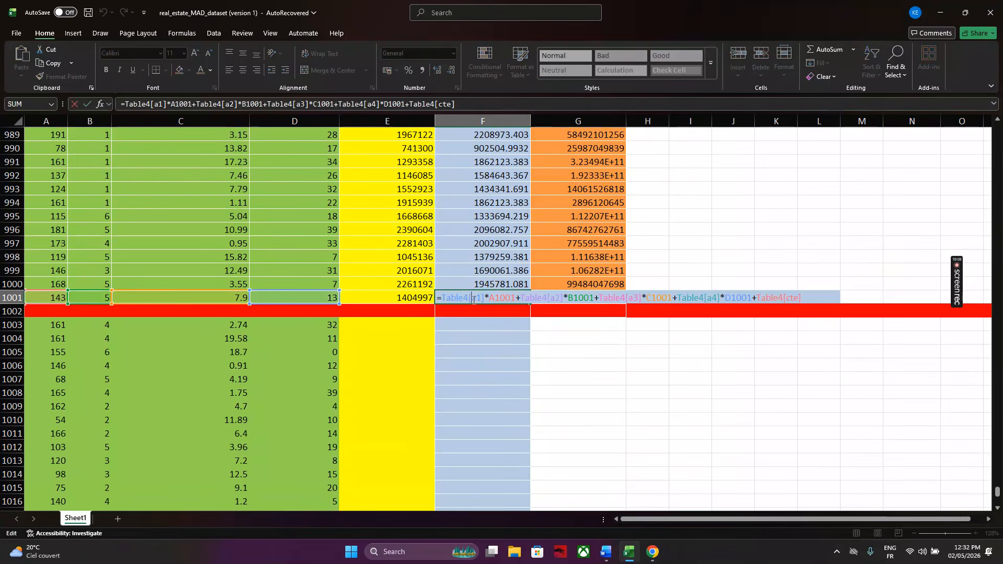
key("ctrl+a")
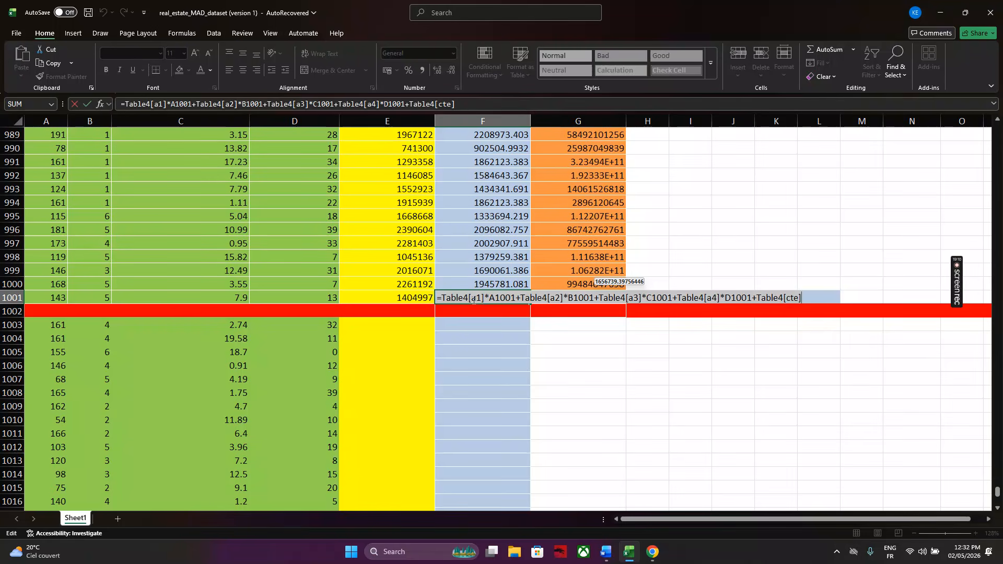
type("=")
left_click(462, 325)
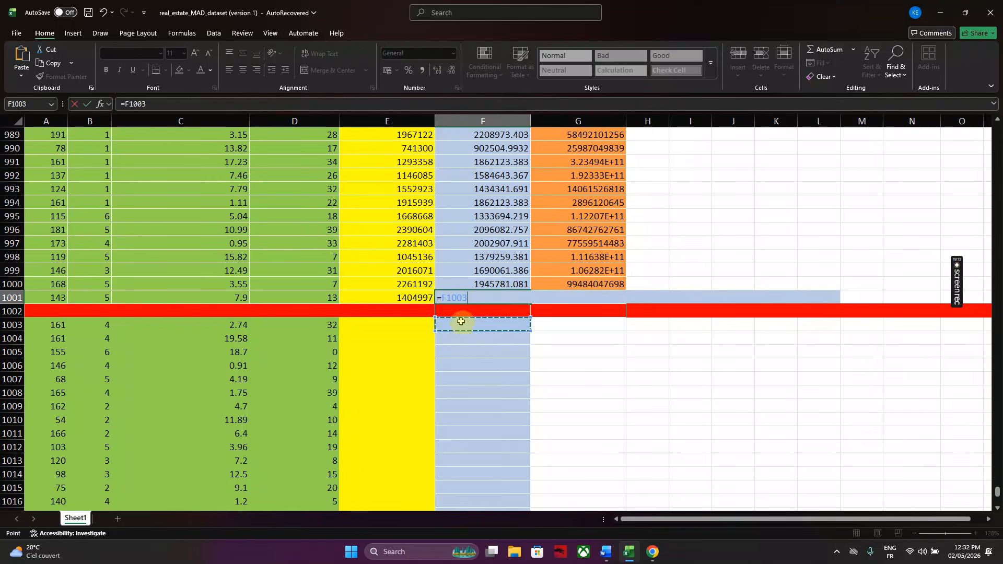
key("ctrl+z")
- Copy the full prediction formula text from F1001 and paste it into F1003 with its references unchanged
key("ctrl+a")
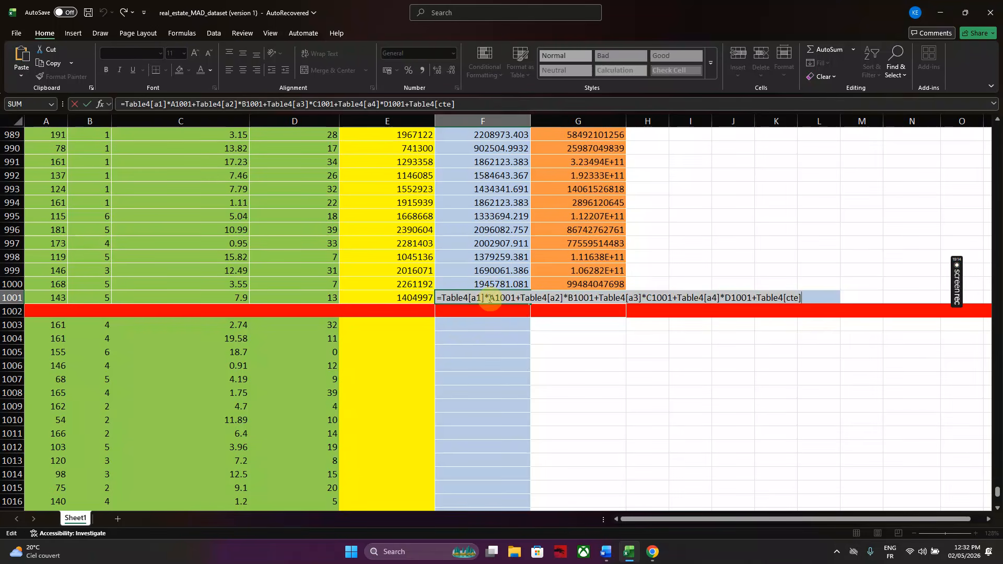
key("Return")
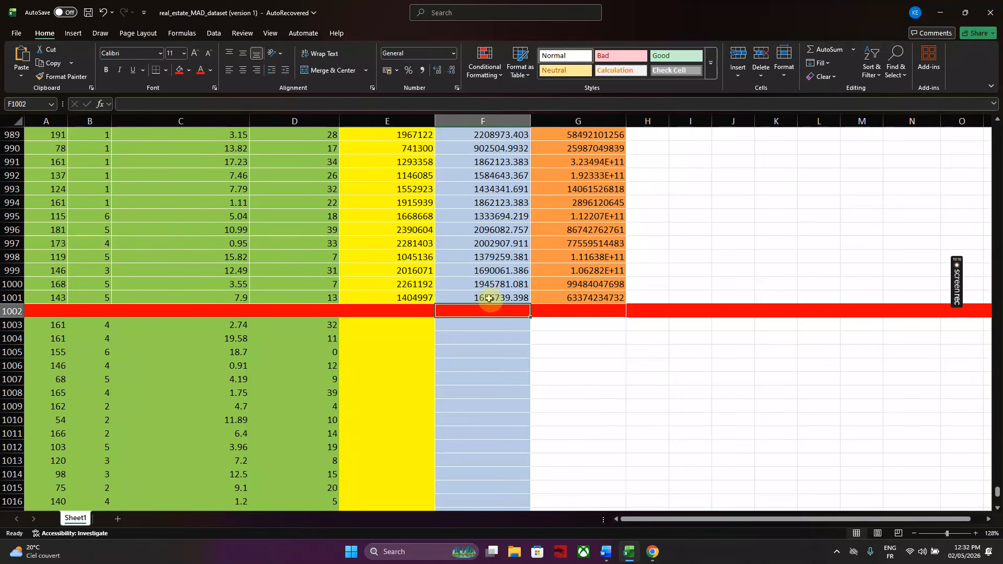
left_click(476, 327)
left_click(477, 327)
key("ctrl+v")
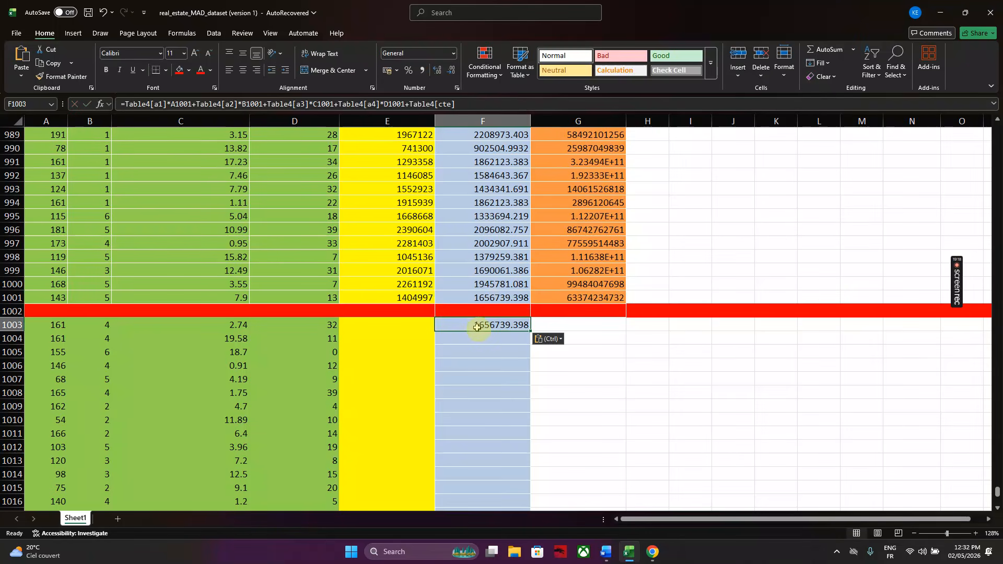
- Edit the prediction formula in F1003 so its four input references point to A1003, B1003, C1003 and D1003
double_click(485, 327)
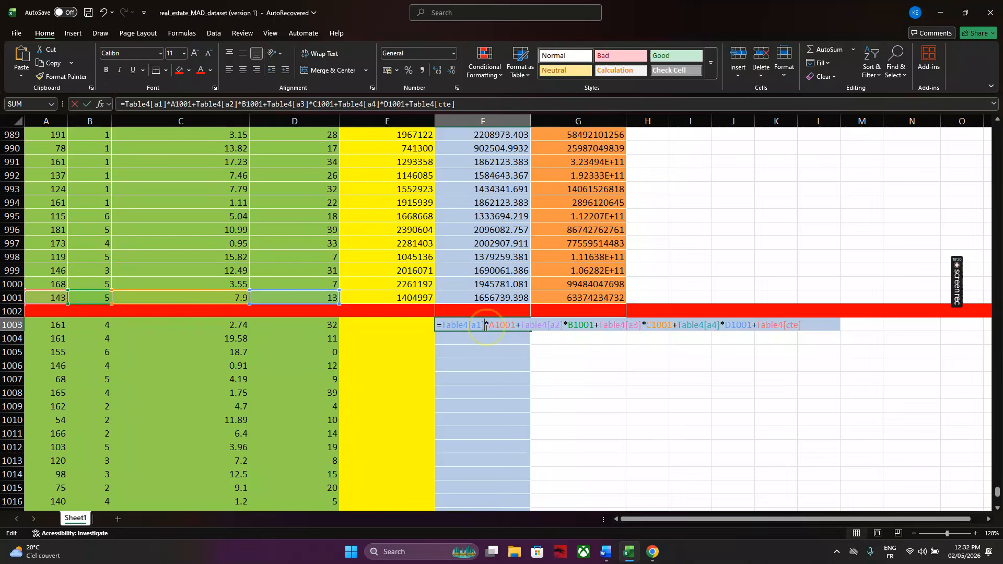
left_click(516, 326)
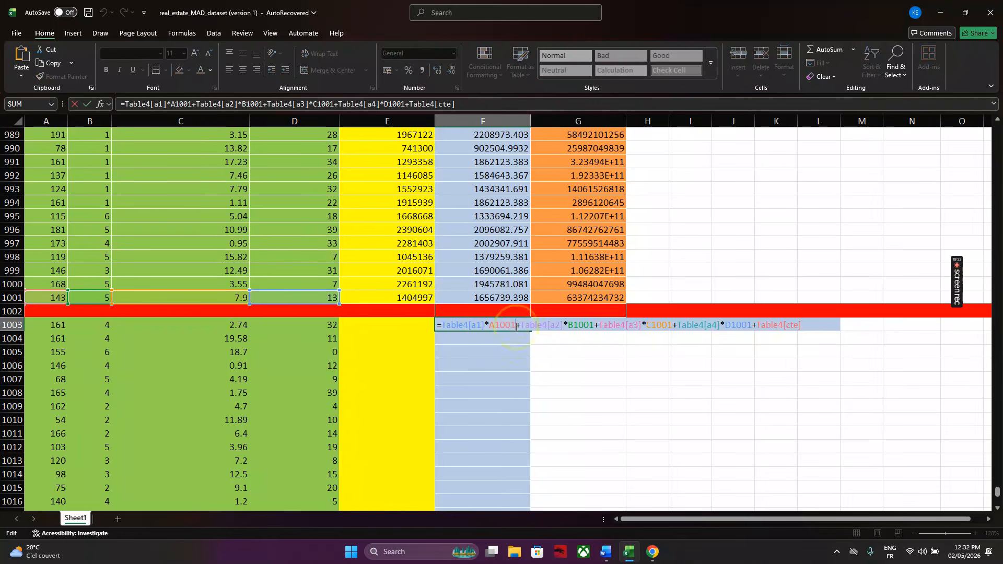
key("BackSpace")
type("3")
left_click(594, 324)
key("BackSpace")
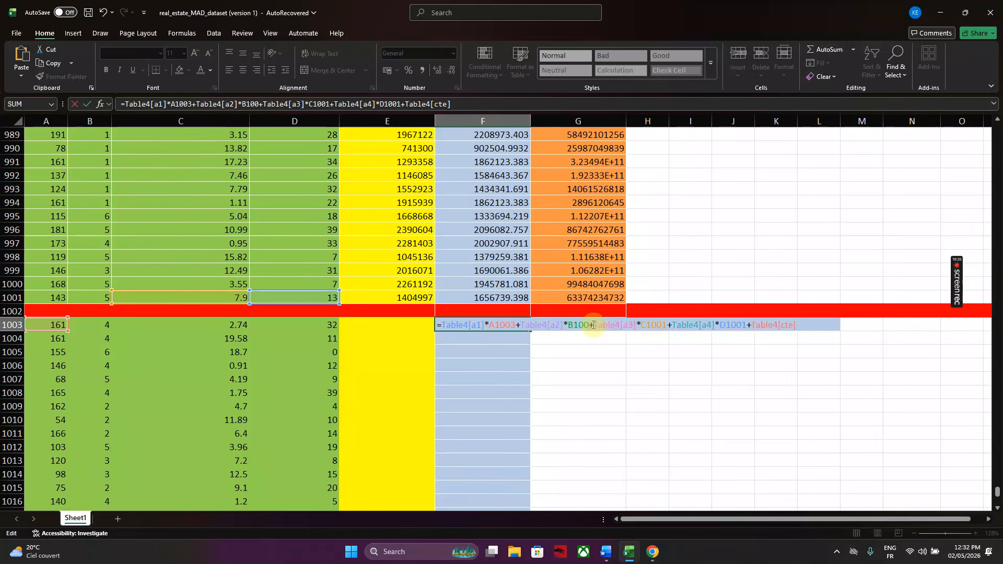
type("3")
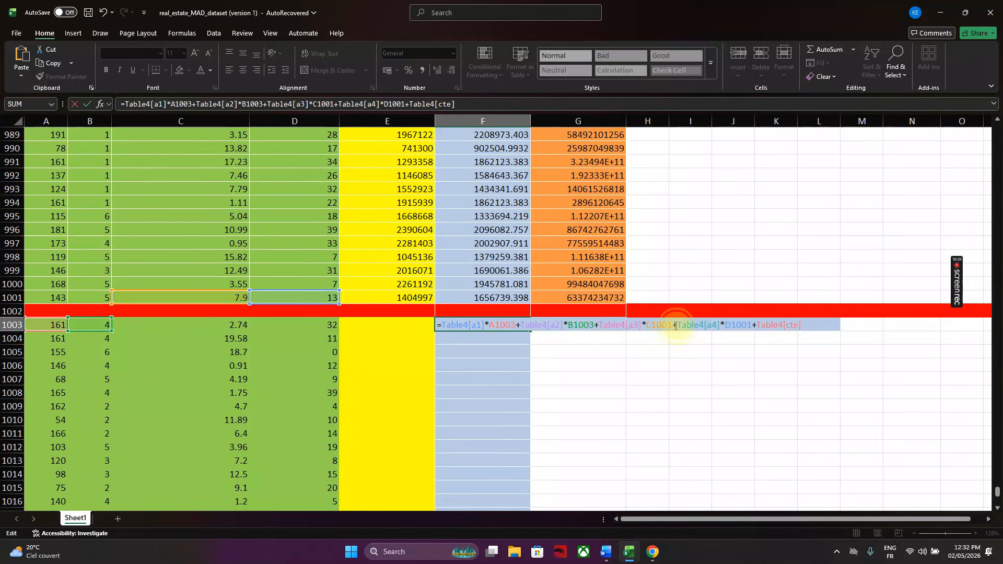
key("BackSpace")
type("3")
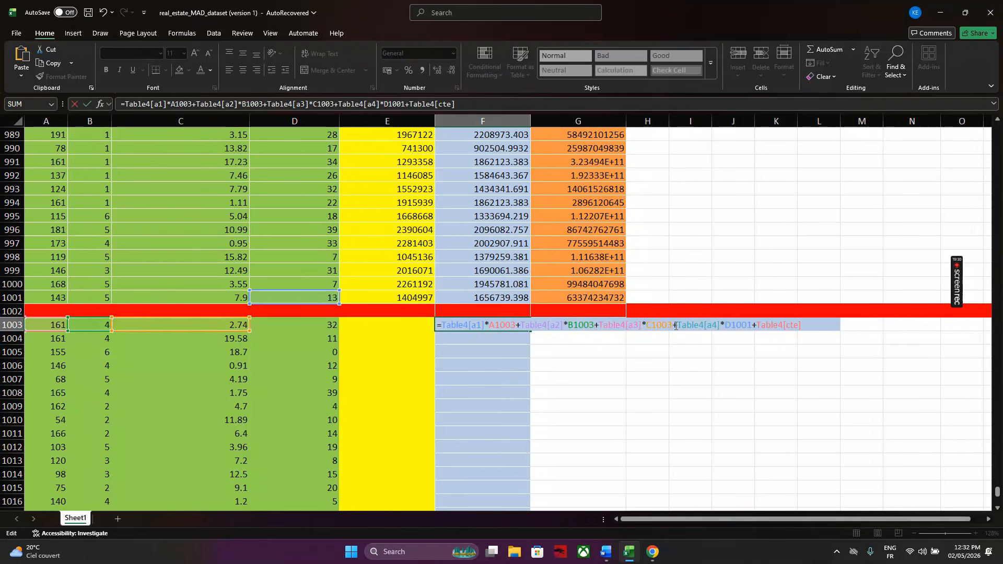
left_click(699, 325)
left_click(753, 325)
key("BackSpace")
type("3")
key("Return")
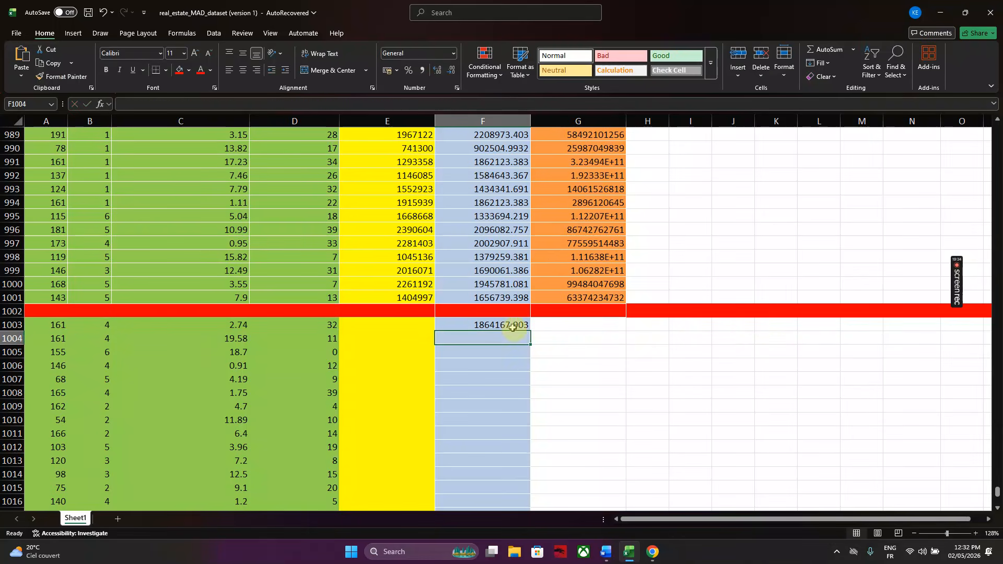
- Review the prediction in F1003 and the four input values of the first test apartment in row 1003
left_click(512, 327)
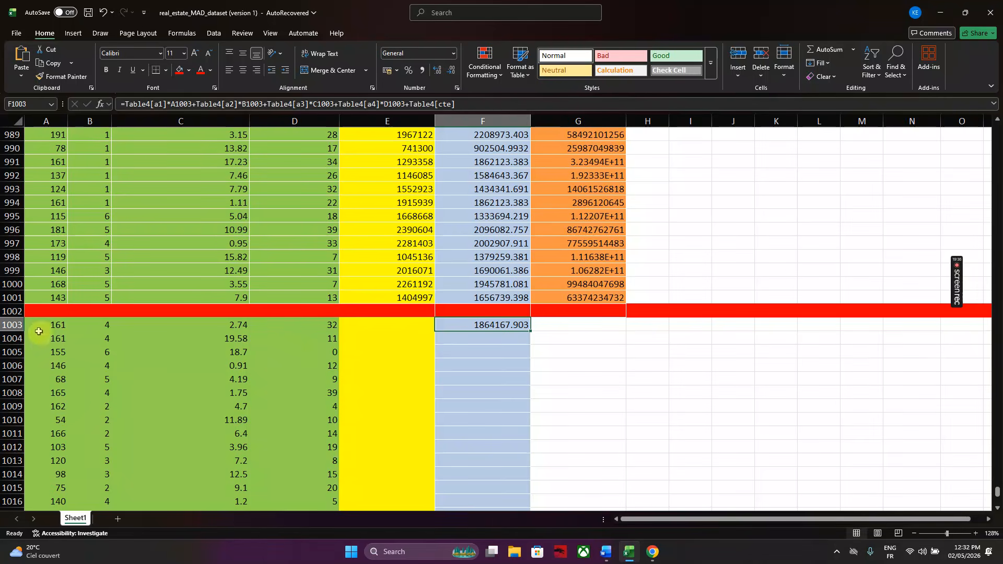
left_click(11, 325)
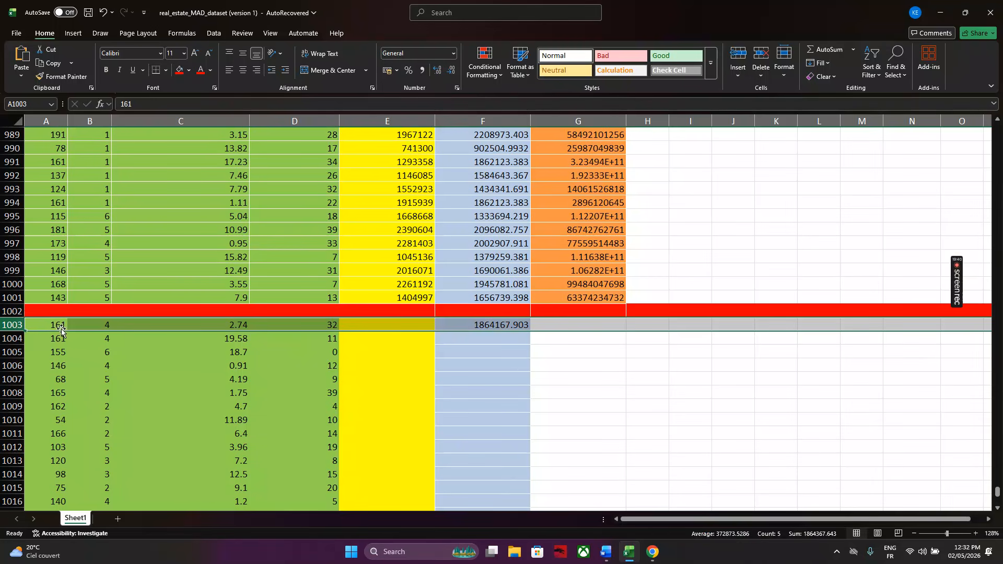
left_click(99, 327)
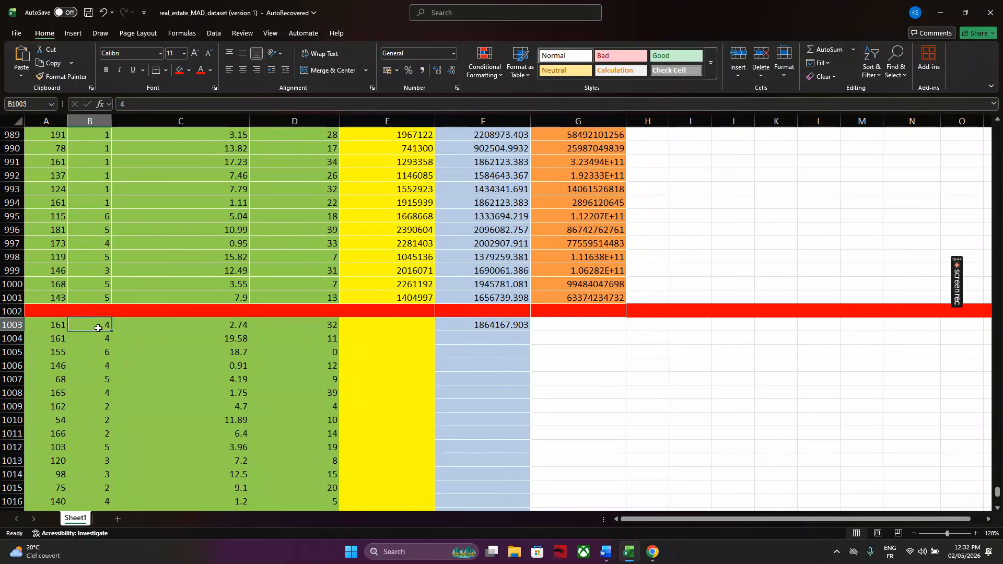
left_click(213, 325)
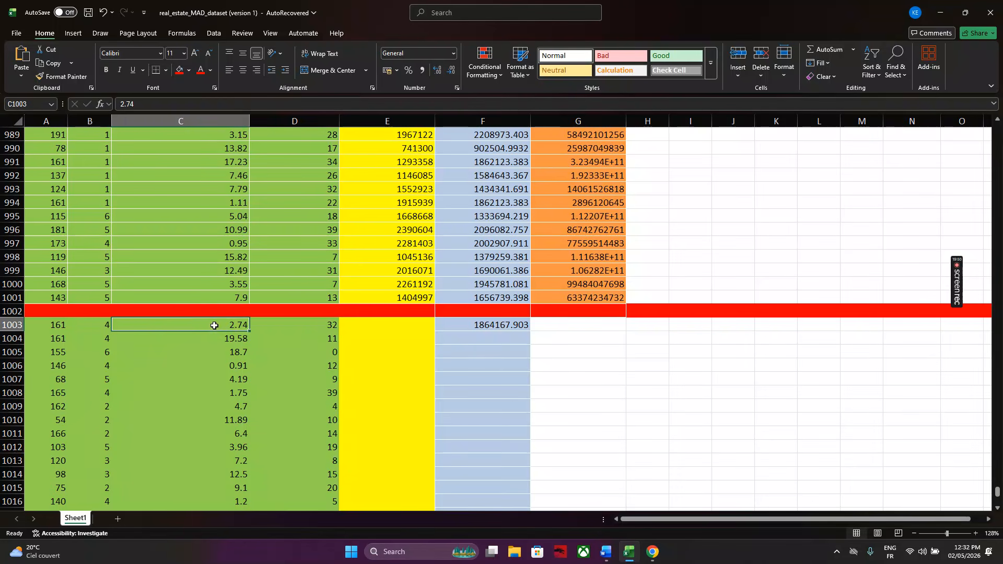
left_click(296, 330)
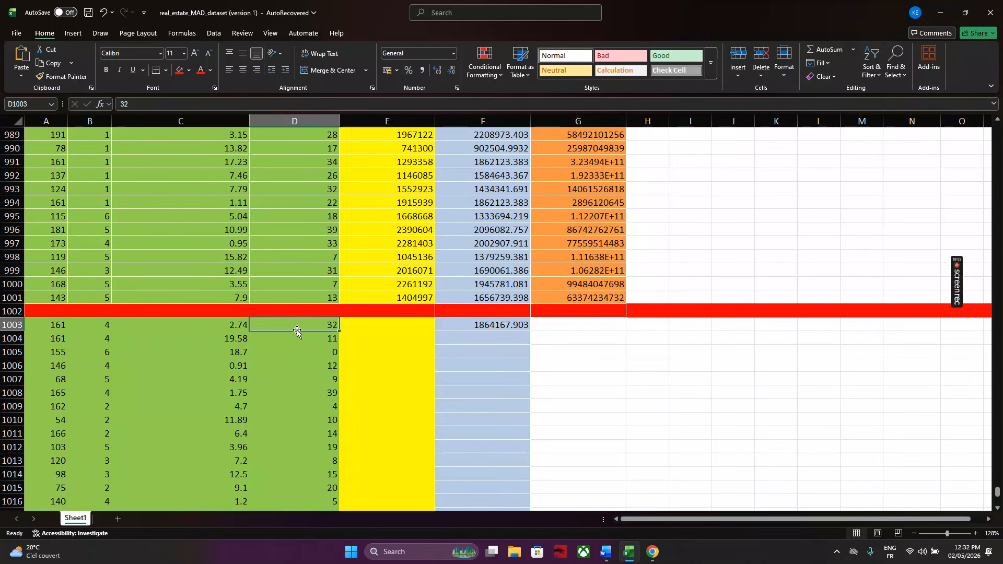
- Fill the prediction formula from F1003 down to F1032 and check the copied formula in F1026
left_click(488, 322)
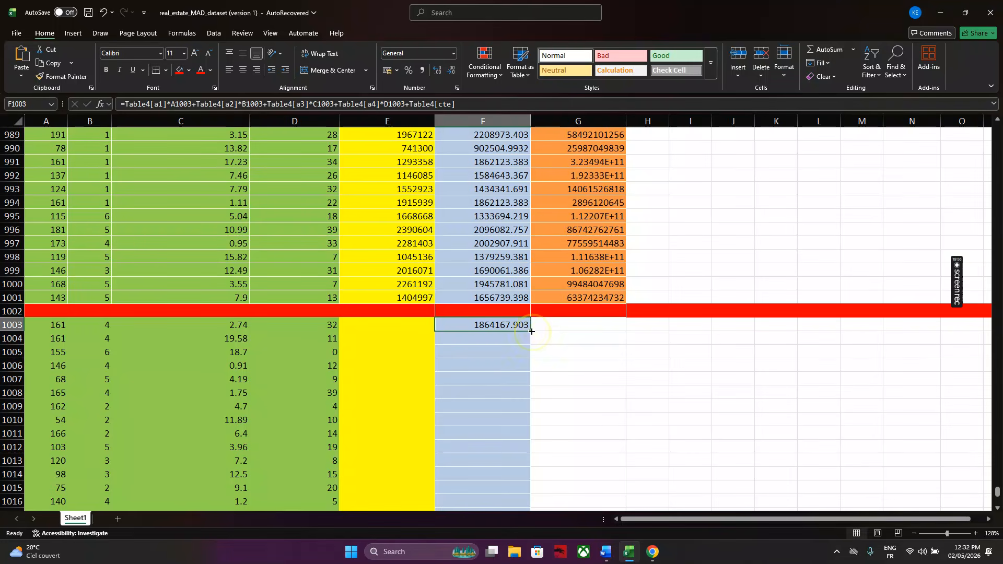
left_click_drag(530, 331, 498, 481)
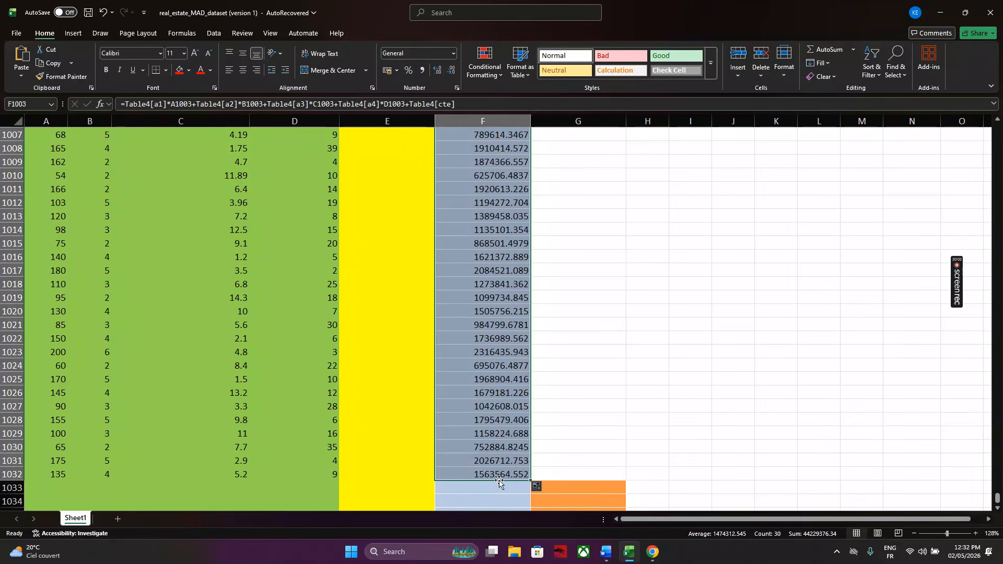
double_click(497, 392)
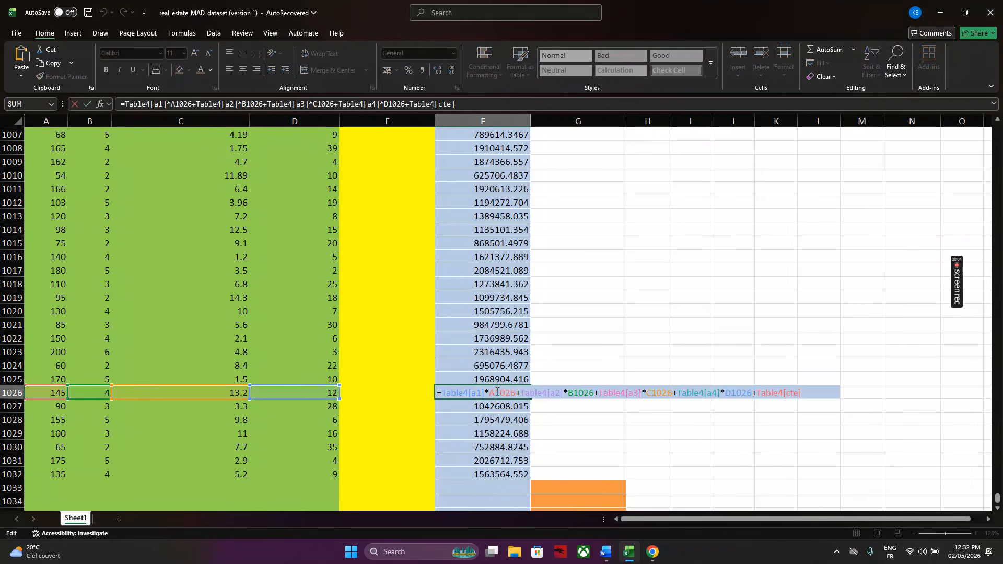
left_click(614, 426)
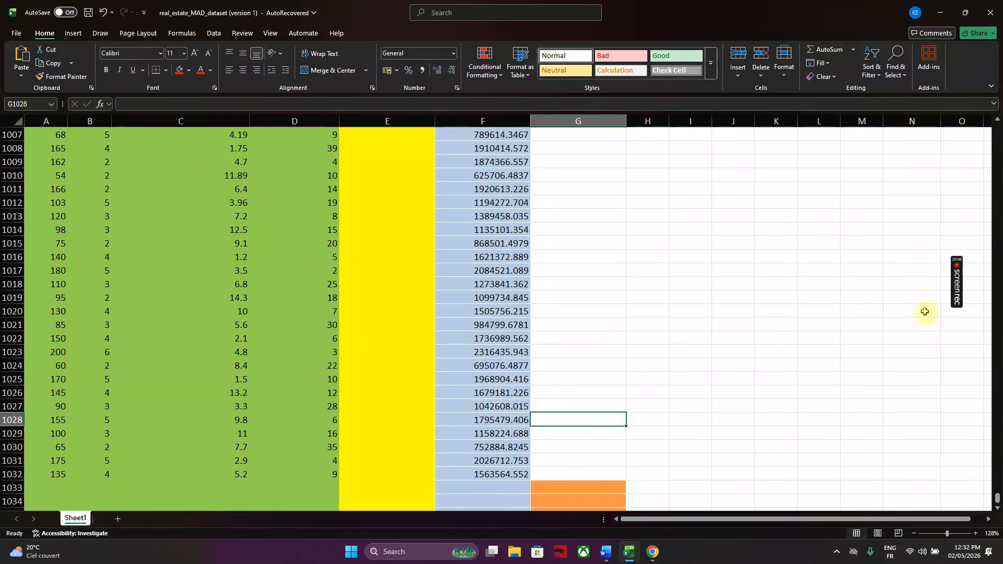
- Enter 1 in the empty cell N1020 and move the selection up column N to N1008
left_click(888, 309)
type("1")
key("Up")
key("Up")
key("Up")
key("Up")
key("Up")
key("Up")
key("Up")
key("Up")
key("Up")
key("Up")
key("Up")
key("Up")
key("Up")
key("Up")
key("Up")
key("Up")
key("Up")
key("Up")
key("Up")
key("Up")
key("Up")
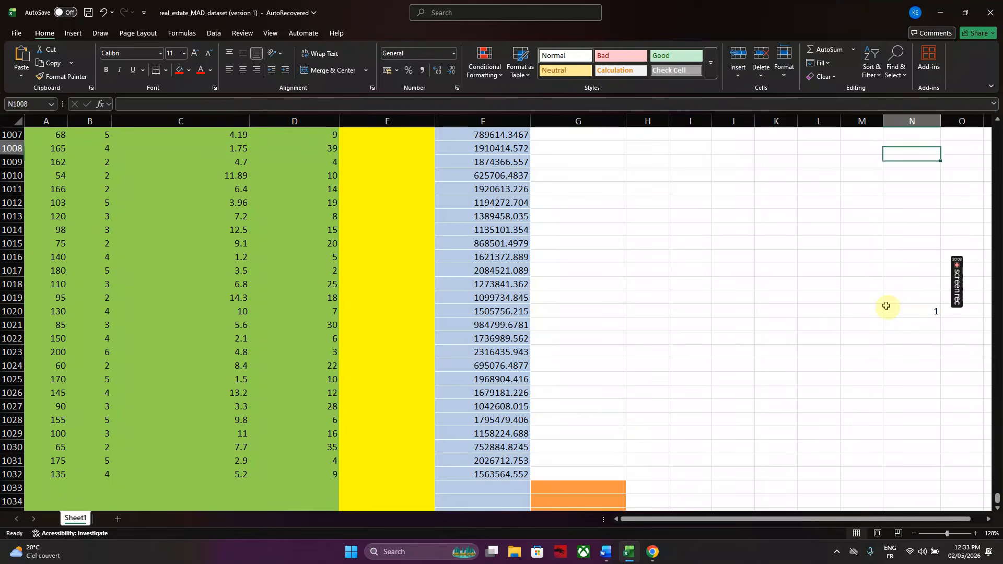
- Examine the test inputs in A1003:D1018 alongside the first predicted price in F1003
left_click(570, 274)
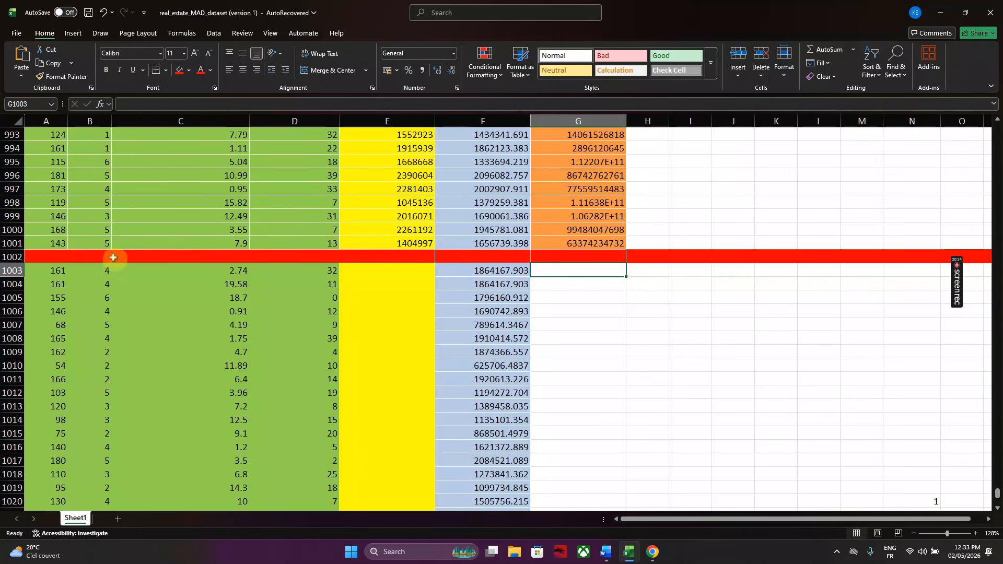
left_click_drag(55, 270, 83, 271)
left_click_drag(175, 308, 321, 473)
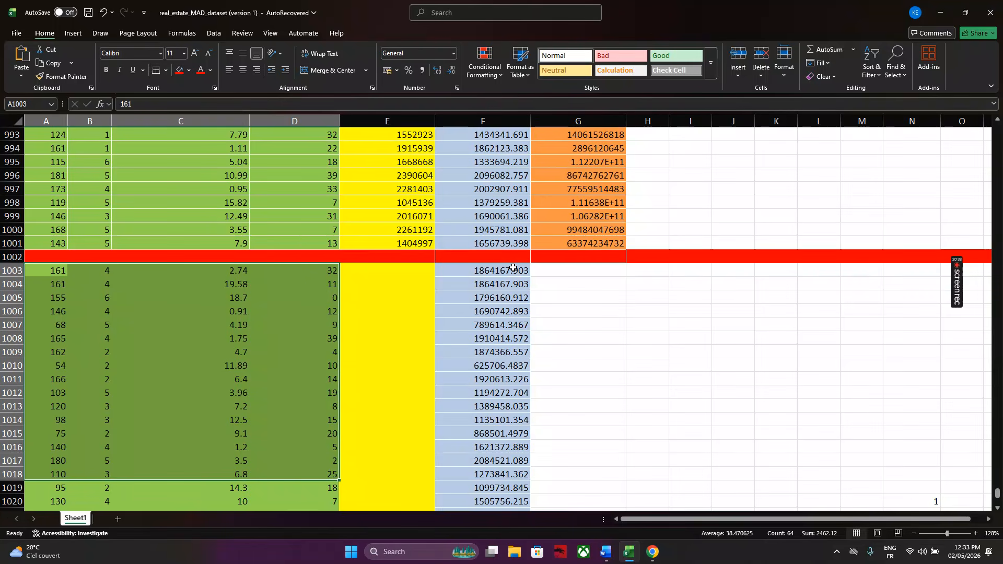
left_click_drag(513, 268, 510, 284)
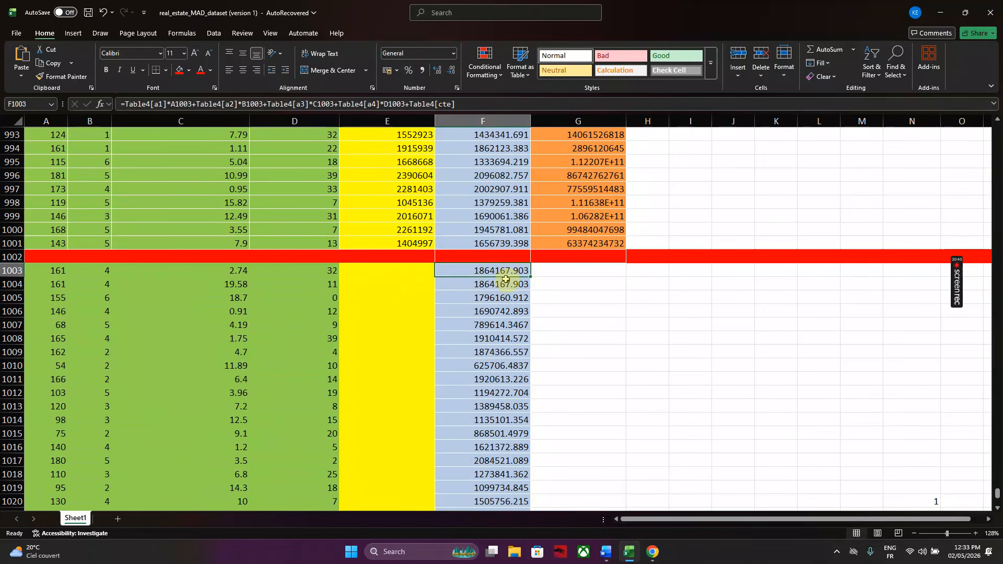
- Inspect the prediction formulas in F1004 and F1003 and compare the two predicted prices
scroll(510, 284, "up", 5)
double_click(530, 302)
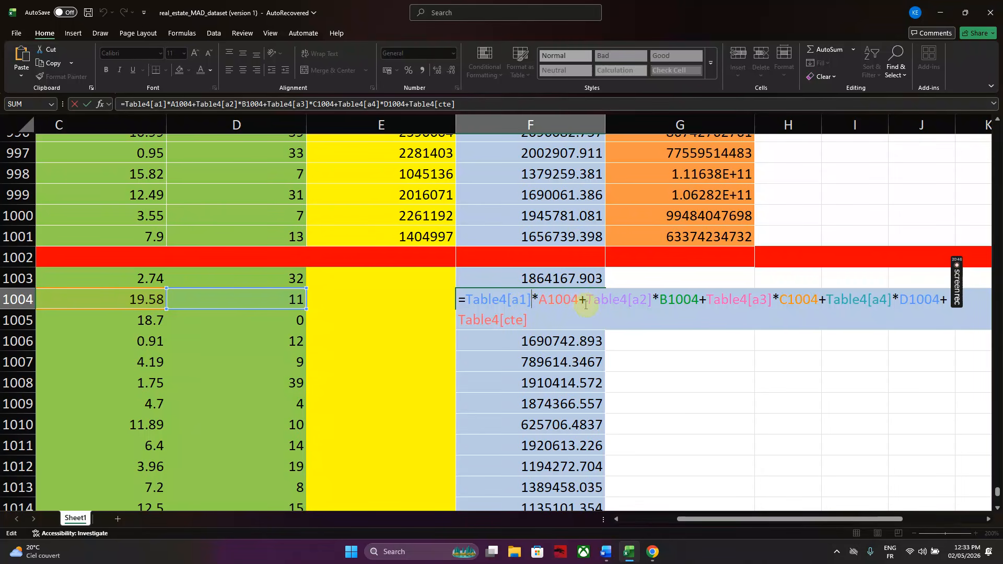
double_click(573, 279)
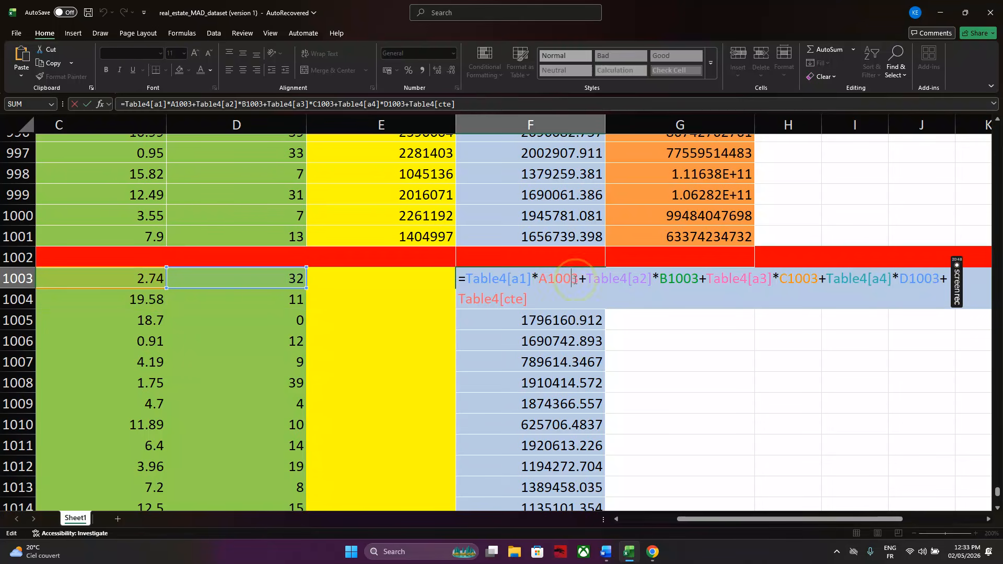
key("Return")
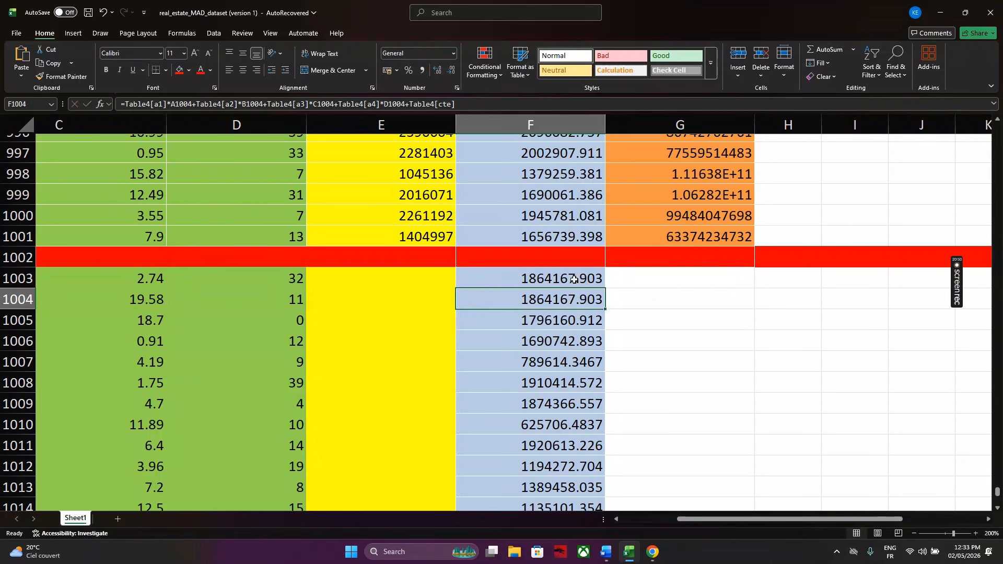
left_click_drag(571, 279, 566, 300)
scroll(566, 300, "down", 4, "ctrl")
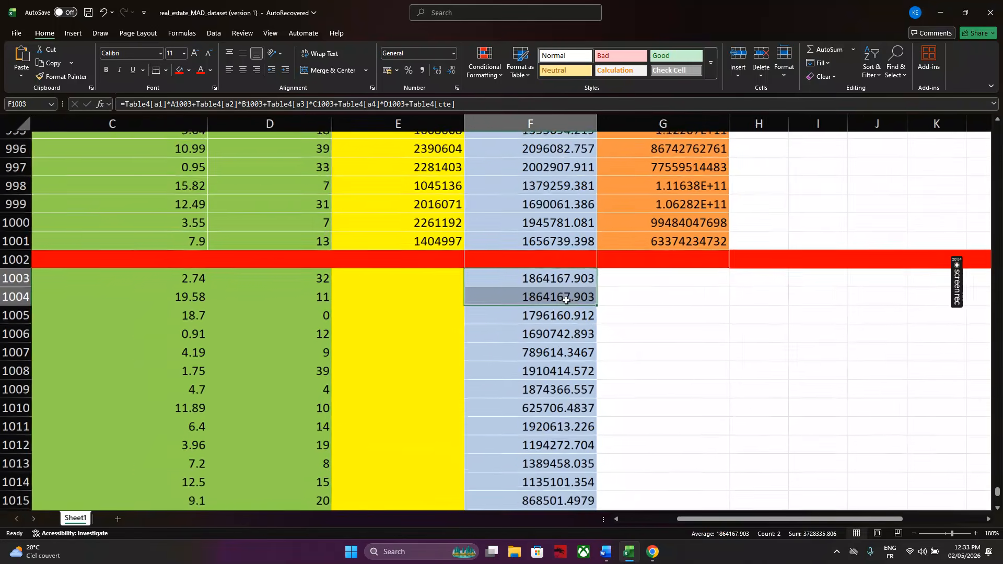
scroll(566, 301, "down", 2, "ctrl")
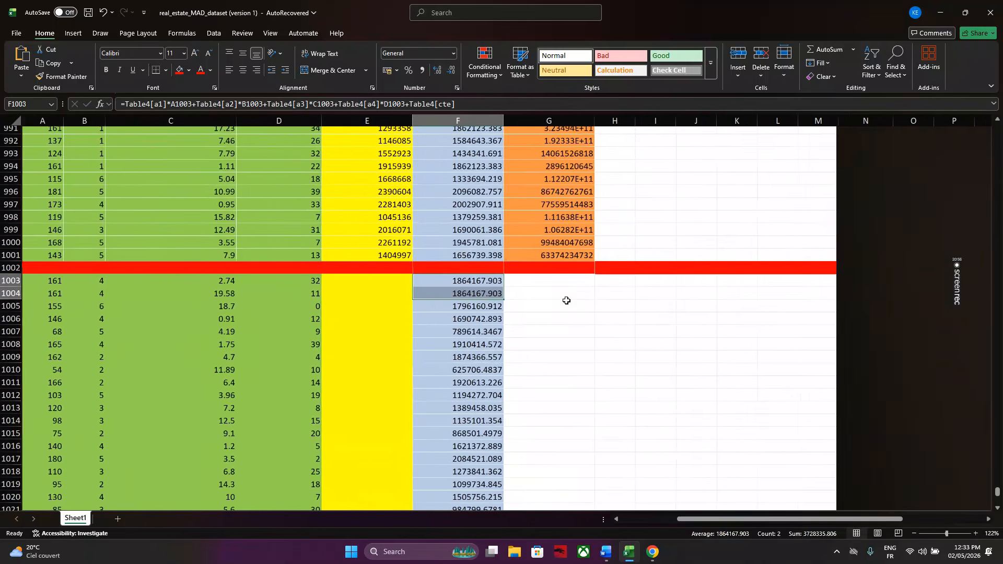